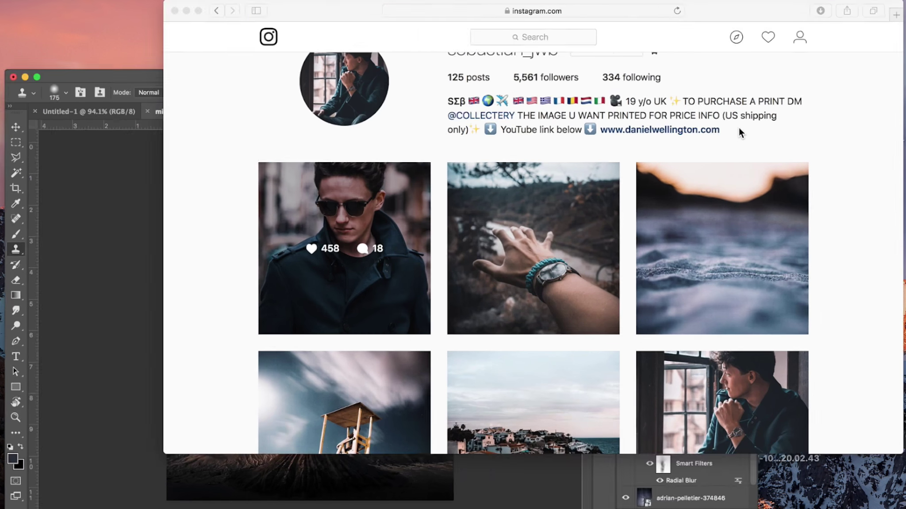
Browse the Instagram profile's photo grid, loading more posts to view the older night-sky and sunset edits.
scroll(428, 112, up, 3)
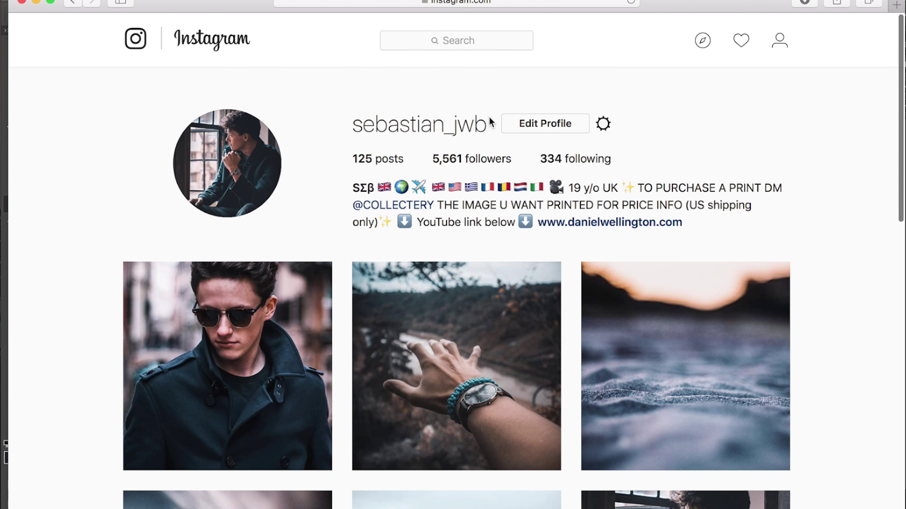
scroll(848, 329, down, 10)
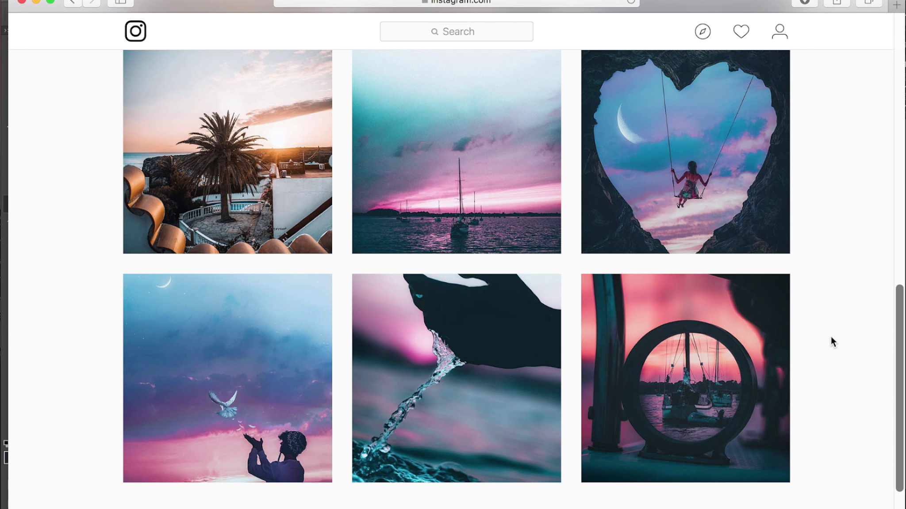
scroll(429, 435, down, 2)
click(462, 497)
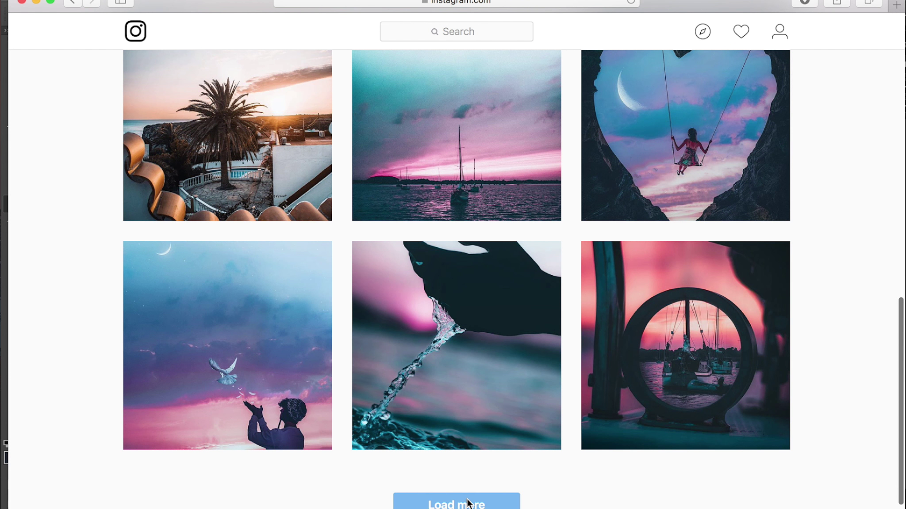
scroll(710, 144, down, 2)
scroll(709, 144, down, 10)
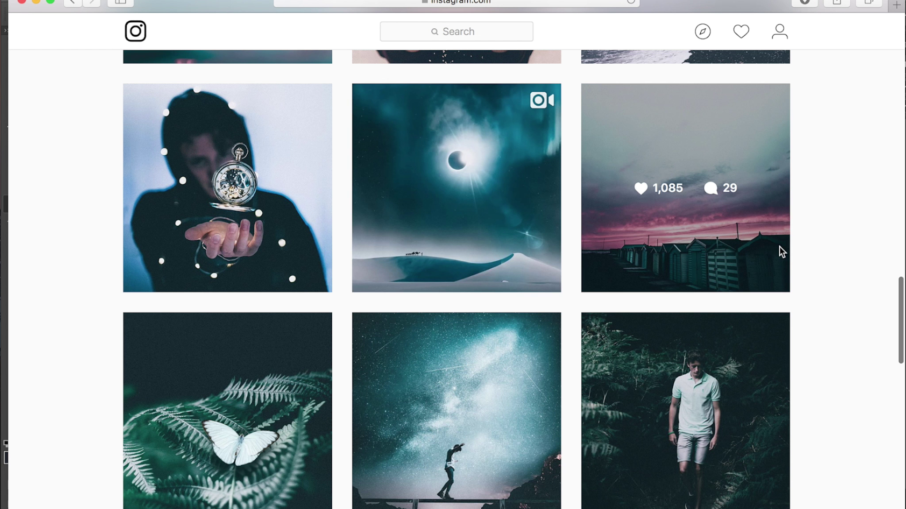
scroll(833, 256, down, 10)
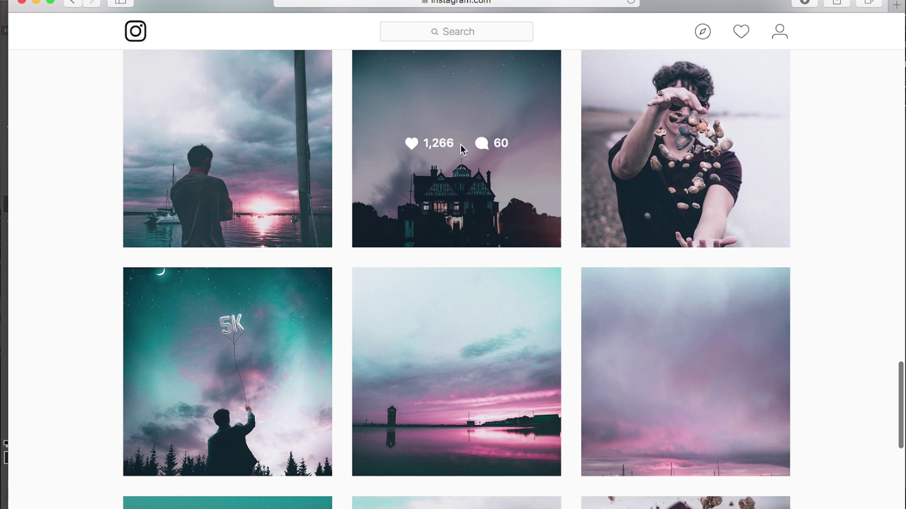
Switch to Photoshop and toggle the milky way, radial-blurred sky and plain sky layers in milky way.psd to compare the composite's parts.
key(ctrl+Up)
click(201, 211)
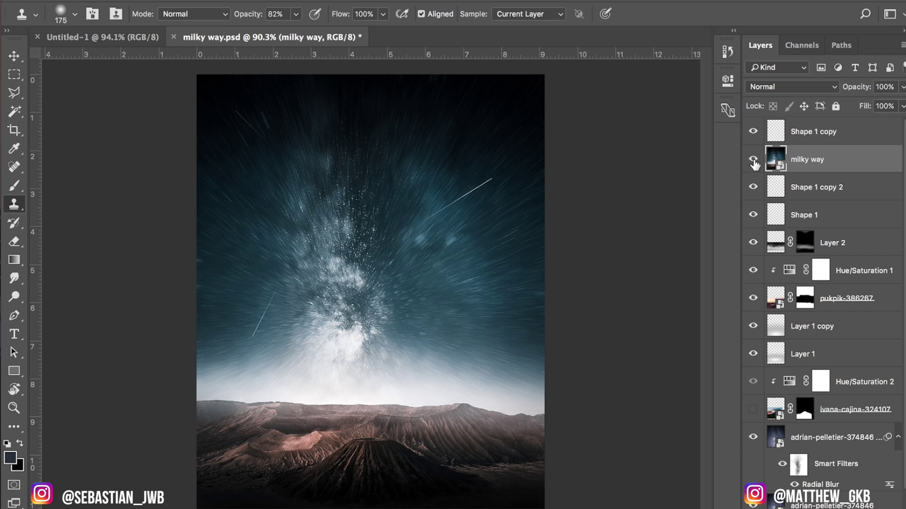
click(754, 163)
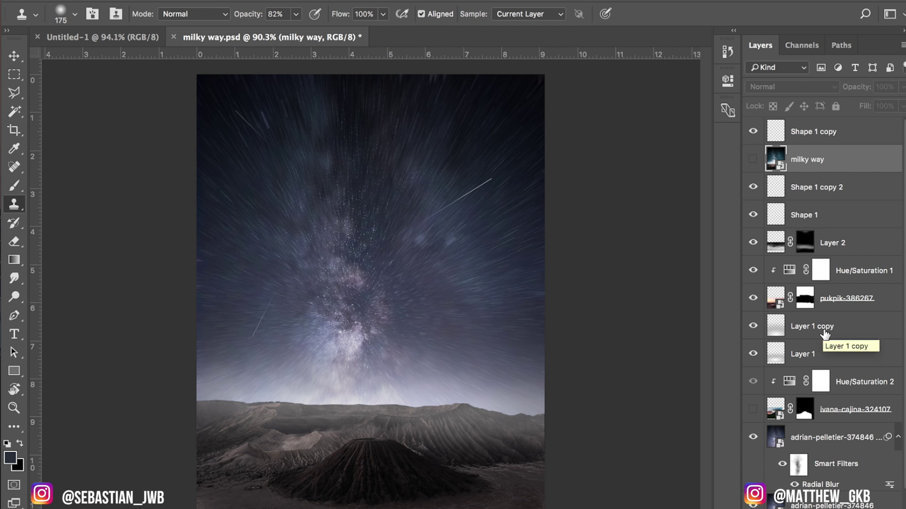
scroll(787, 349, down, 1)
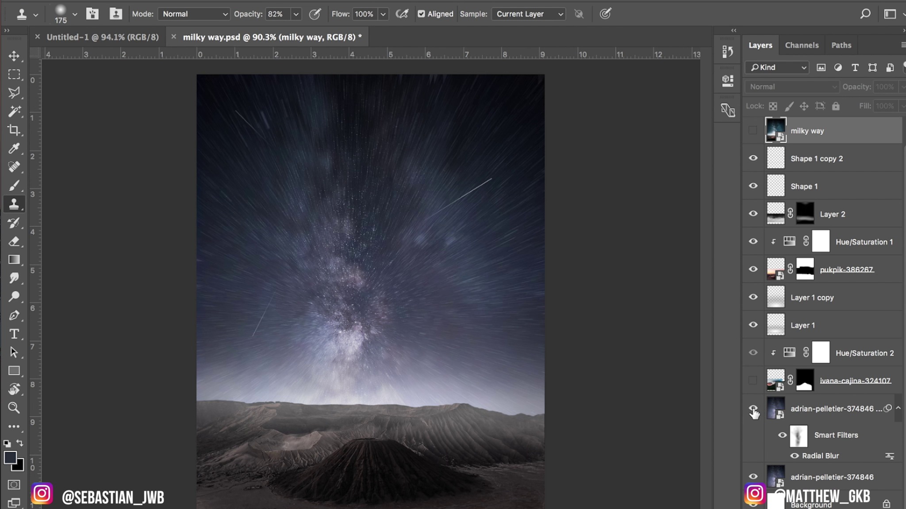
click(752, 409)
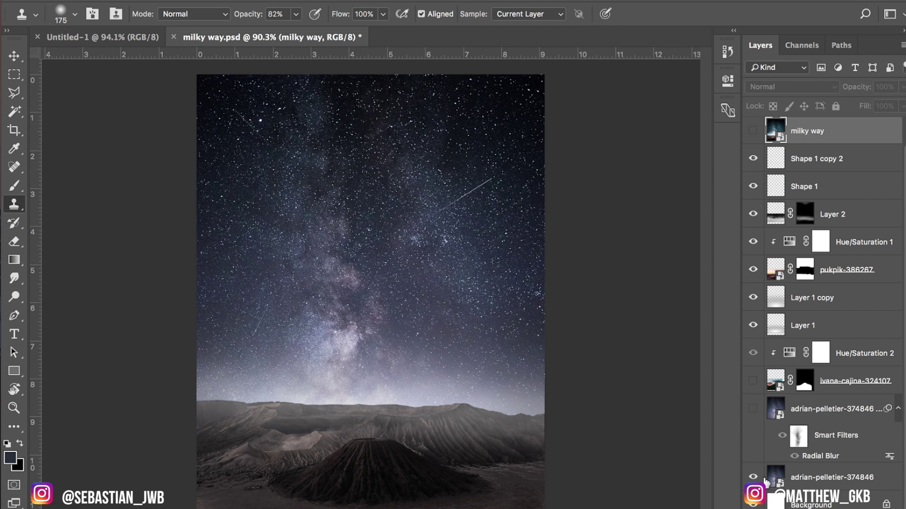
click(752, 478)
click(753, 409)
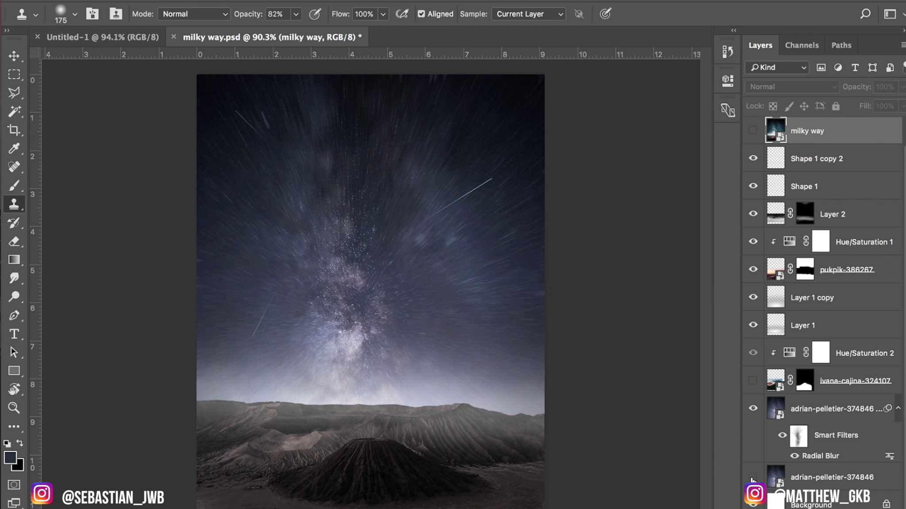
click(753, 409)
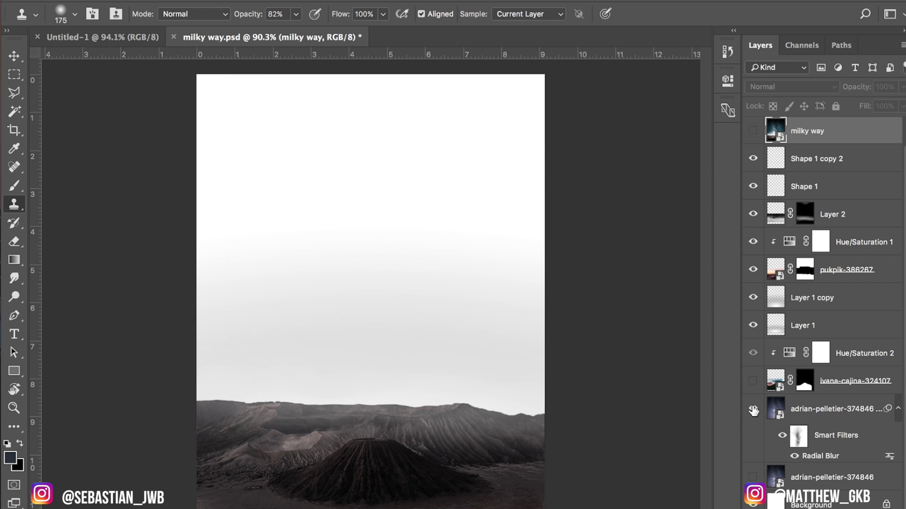
click(752, 409)
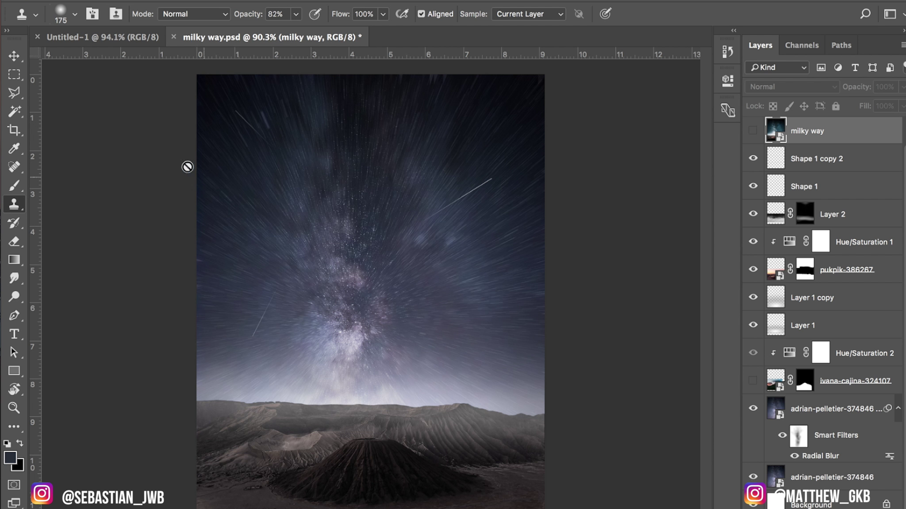
Switch to the Untitled-1 desert document, go to Unsplash in Safari and search for night sky.
click(132, 44)
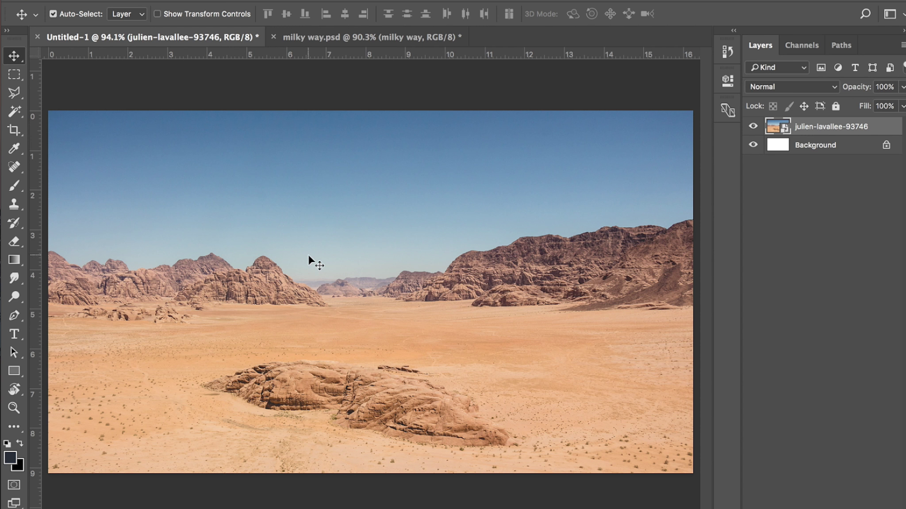
click(147, 490)
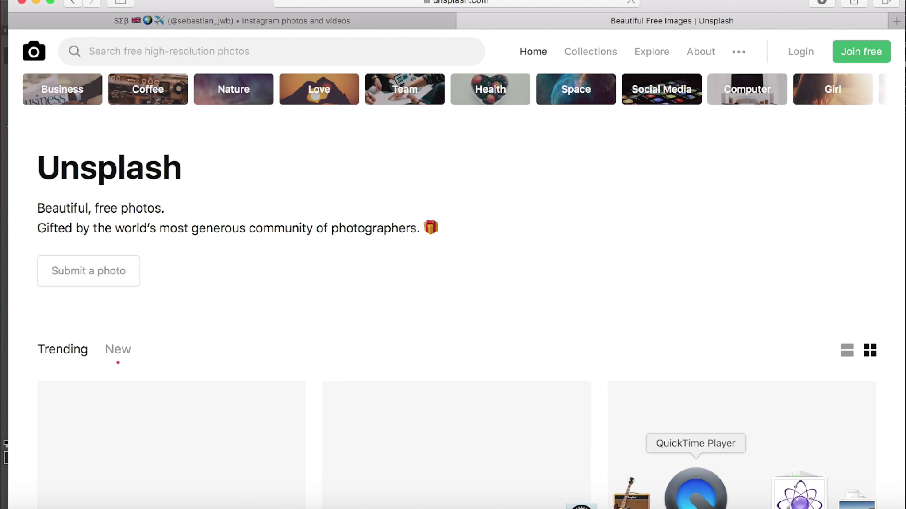
click(778, 488)
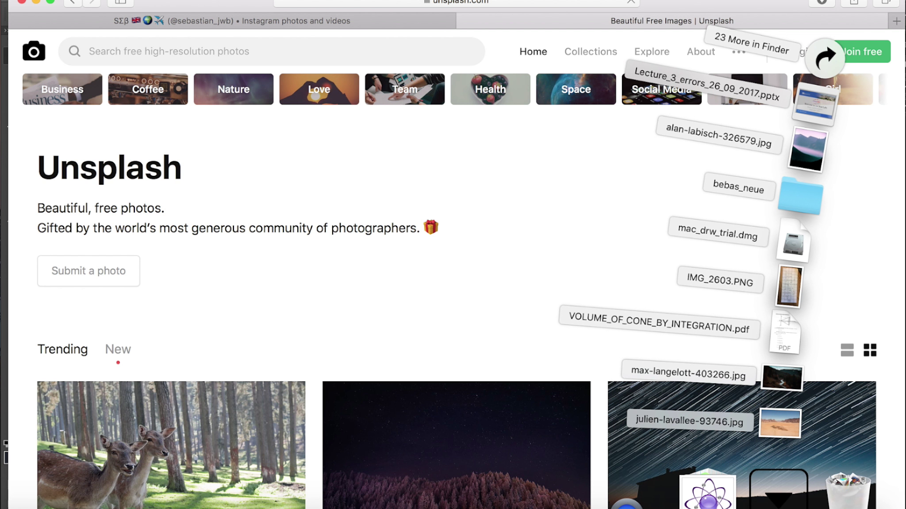
key(Escape)
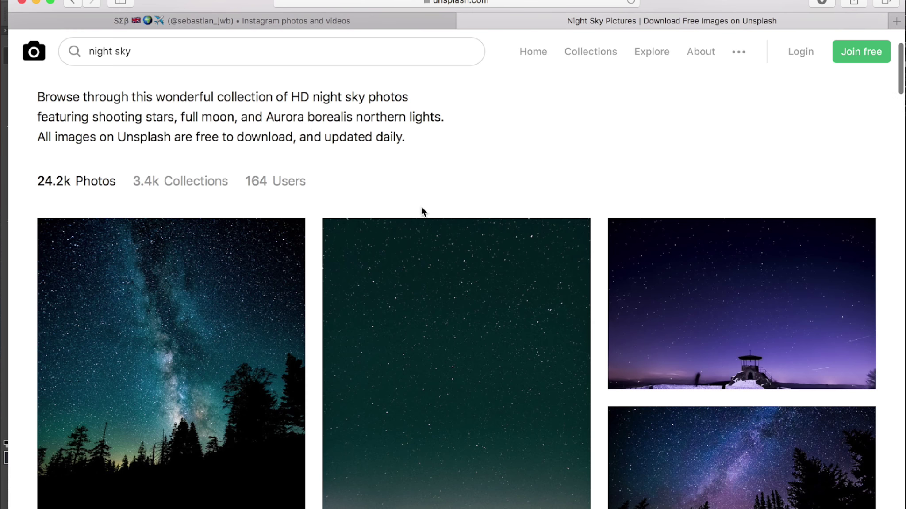
Download the half-moon photo on black from the night sky results and dismiss the credit prompt.
scroll(421, 208, down, 15)
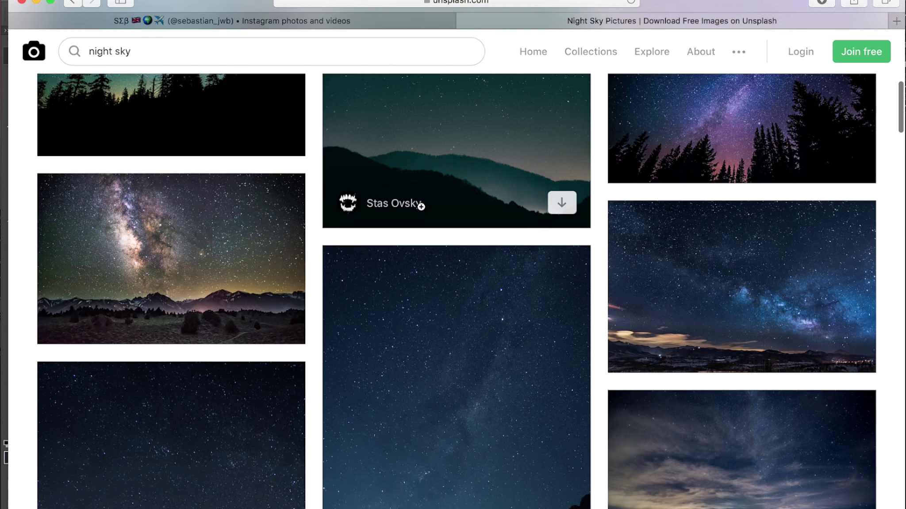
scroll(420, 207, down, 10)
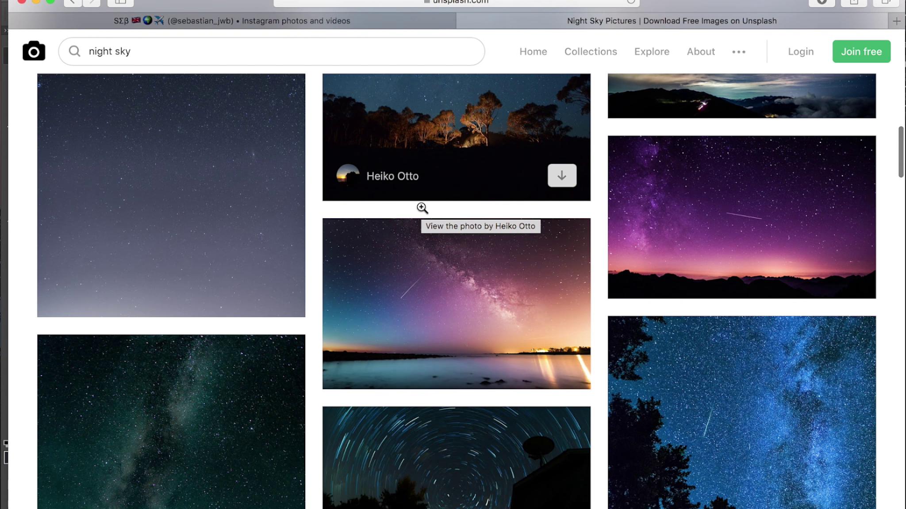
scroll(168, 378, down, 3)
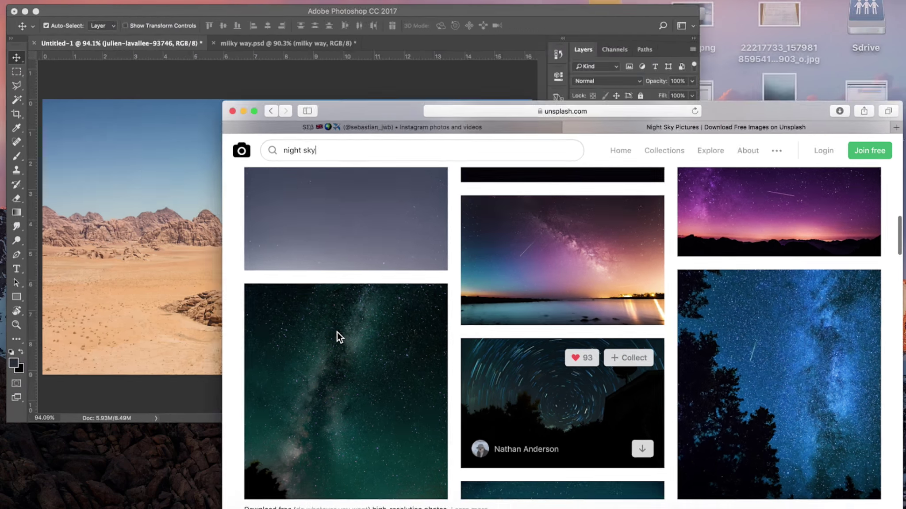
drag(337, 332, 362, 255)
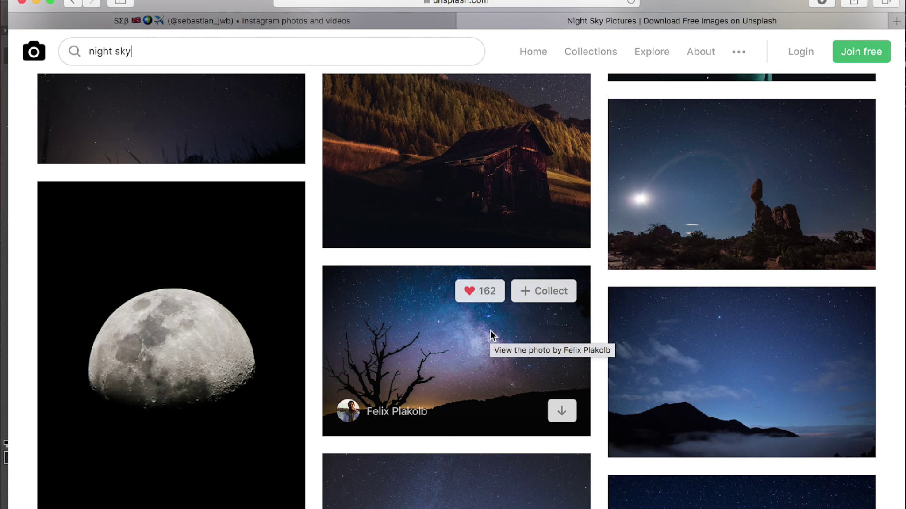
scroll(491, 332, down, 4)
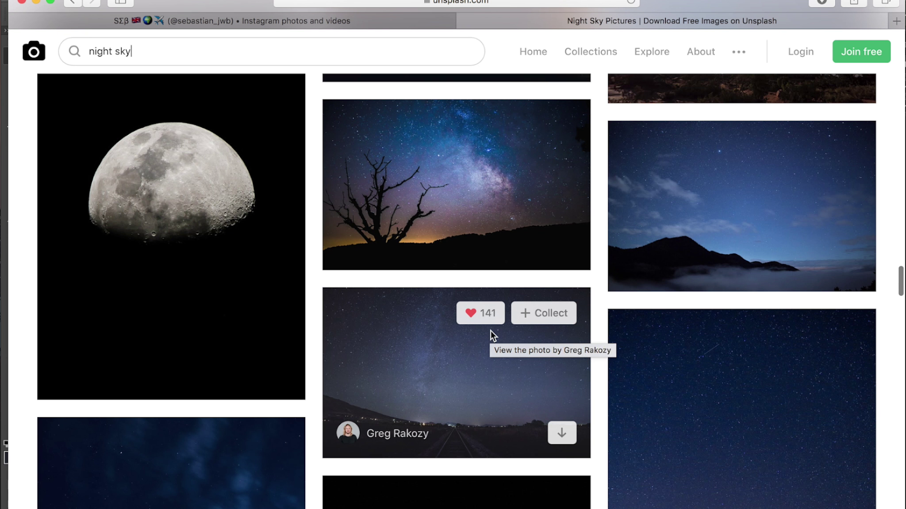
super+click(275, 374)
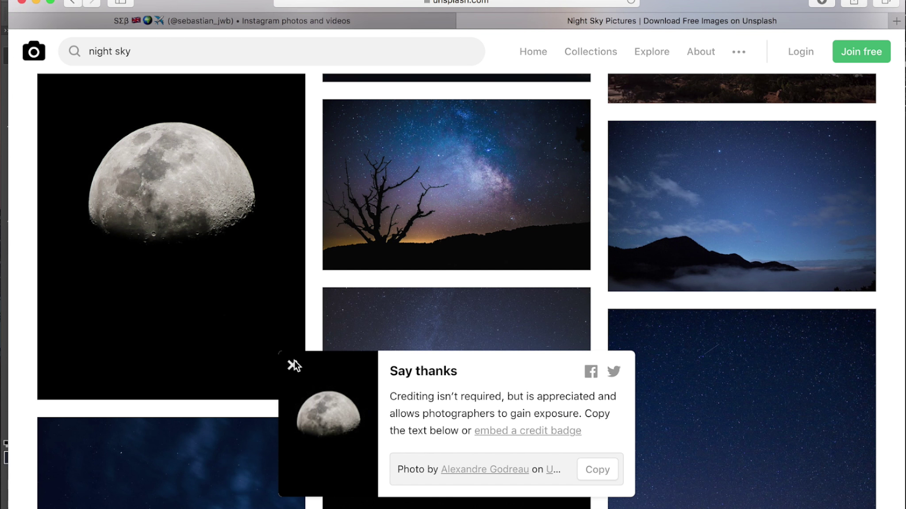
click(292, 365)
Download the dark blue starry sky photo with one bright central star and dismiss the credit prompt.
scroll(433, 309, down, 10)
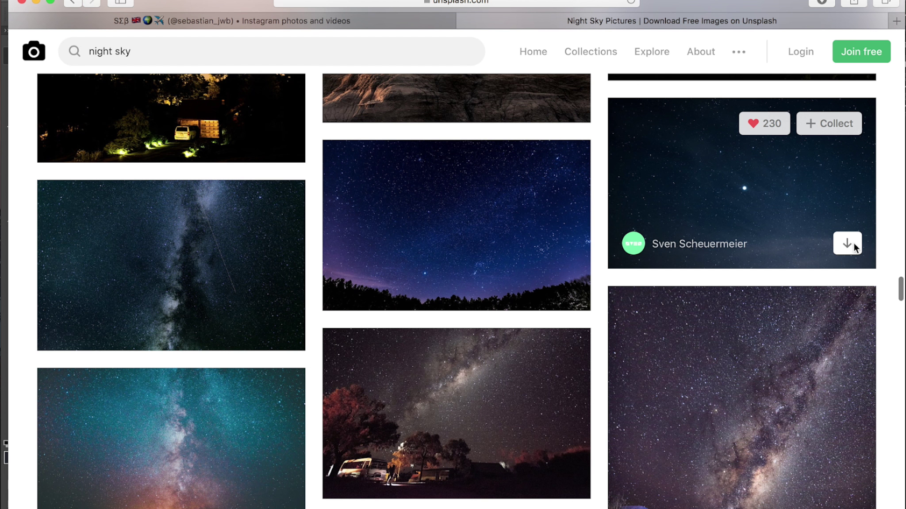
click(853, 245)
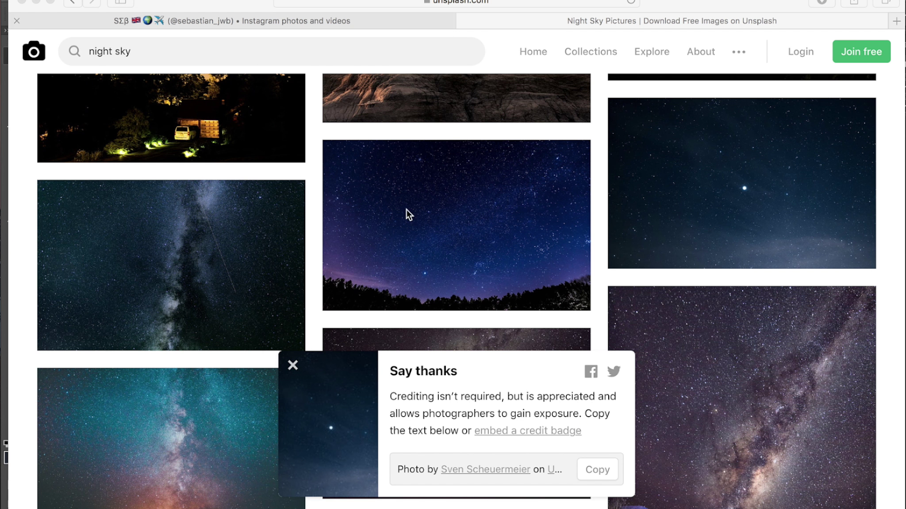
key(super+w)
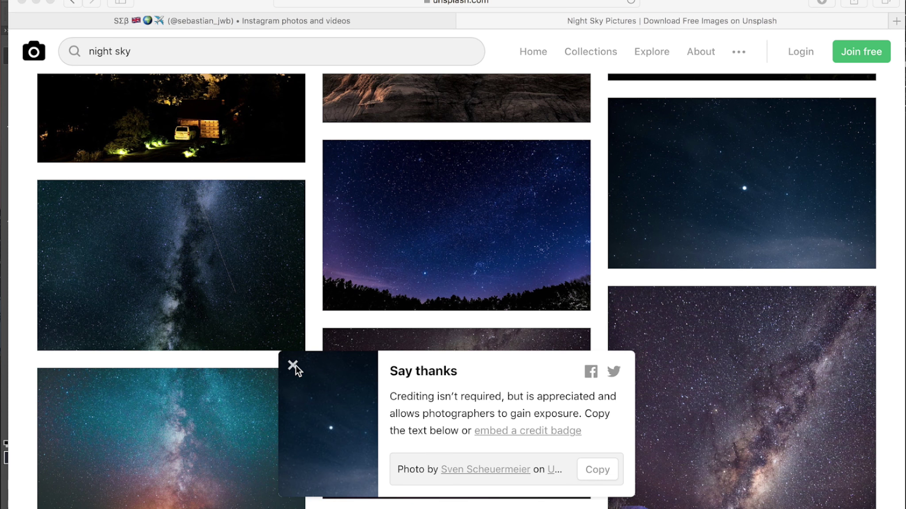
click(293, 367)
Download the teal aurora photo above the mountain valley, dismiss the credit prompt and look through further night sky results.
scroll(295, 366, down, 10)
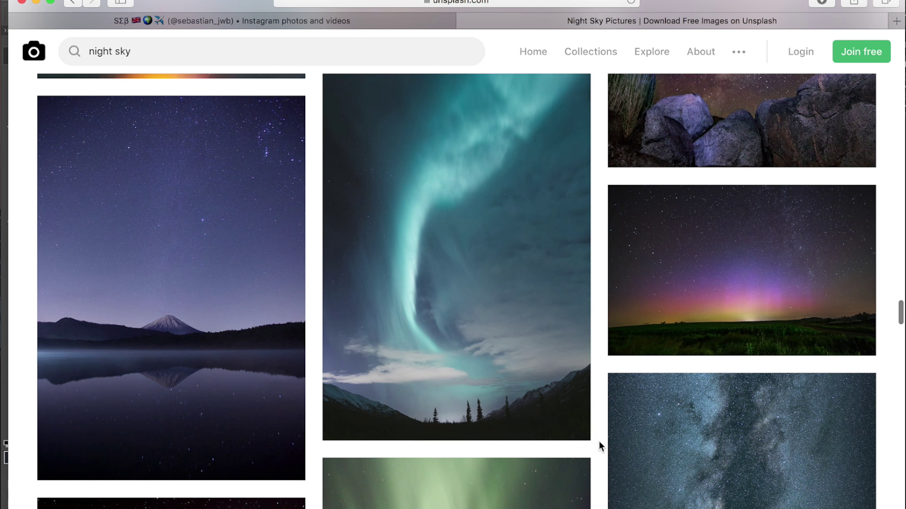
click(558, 412)
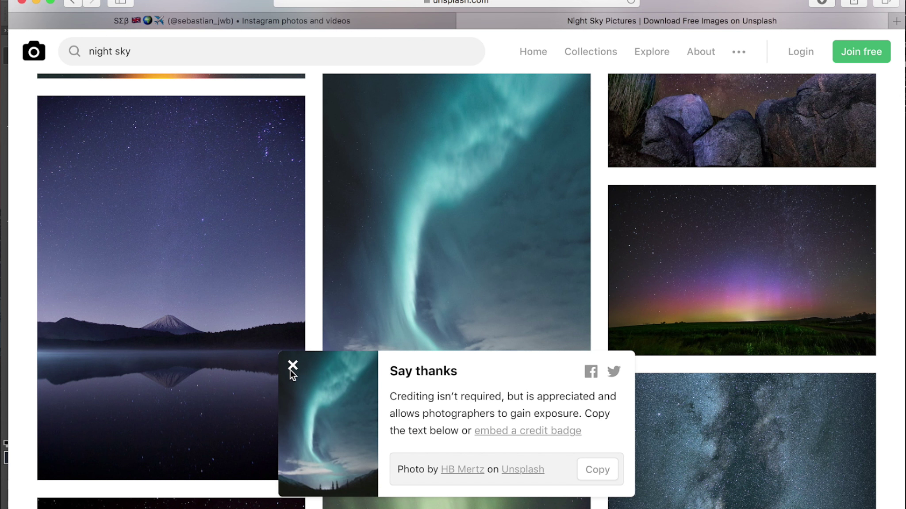
click(293, 366)
scroll(294, 363, down, 20)
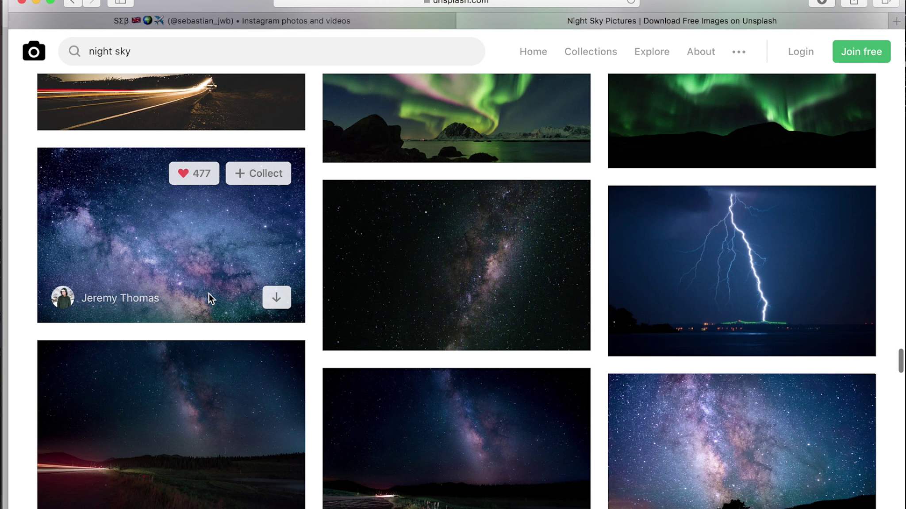
Switch to Photoshop and place the five downloaded moon, aurora and starry-sky photos into the Untitled-1 desert document.
key(ctrl+Up)
click(317, 167)
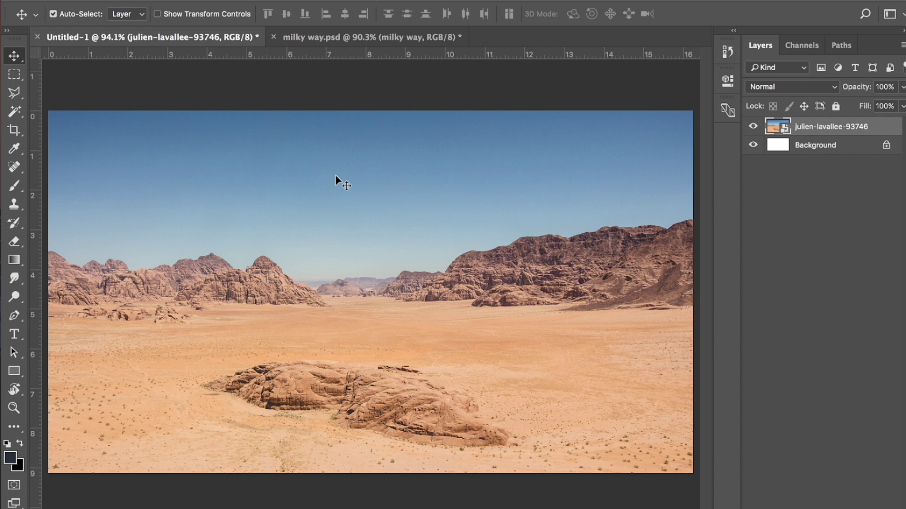
key(super+Tab)
key(super+q)
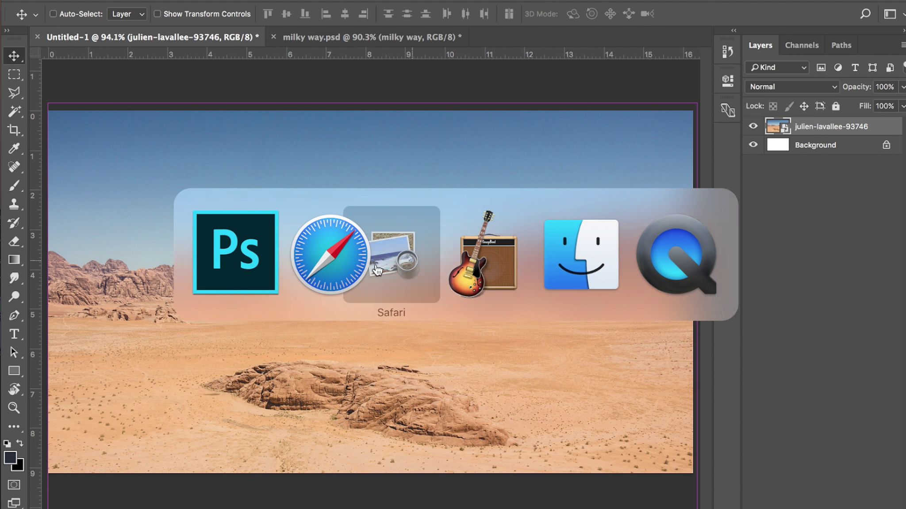
scroll(378, 374, down, 15)
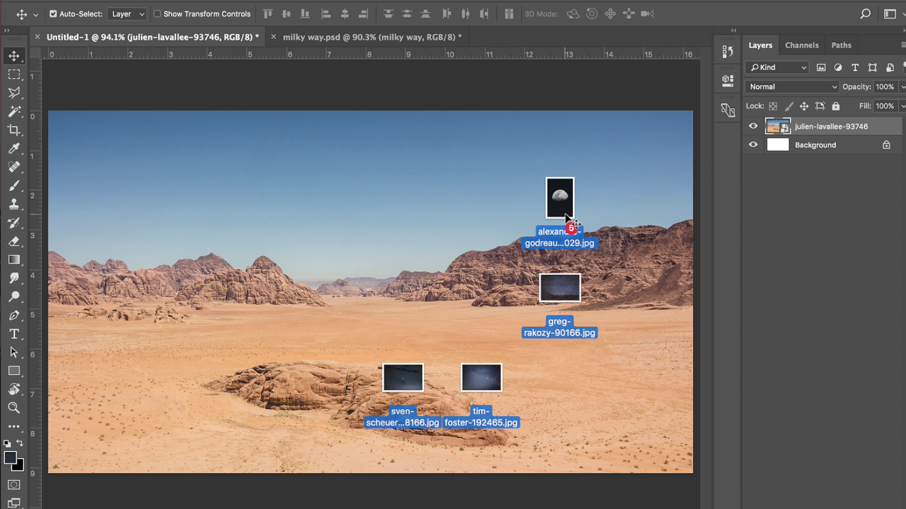
drag(565, 214, 565, 211)
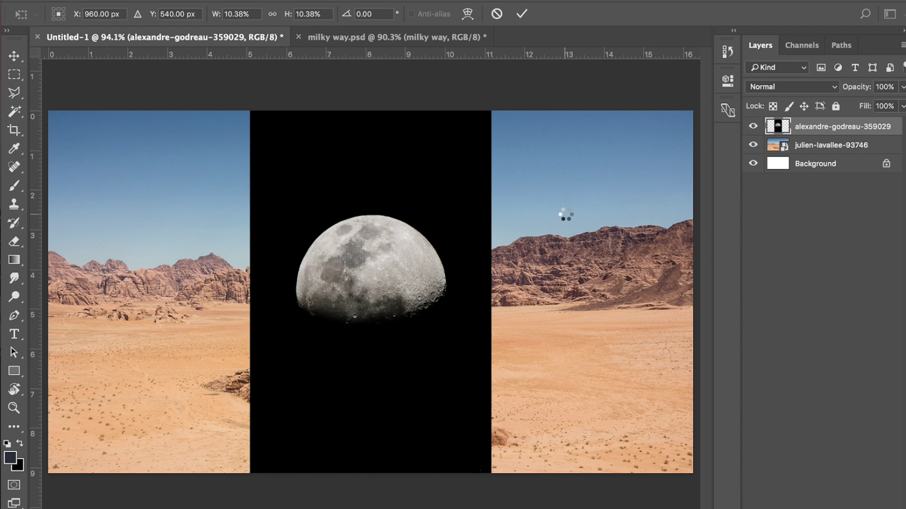
key(Return)
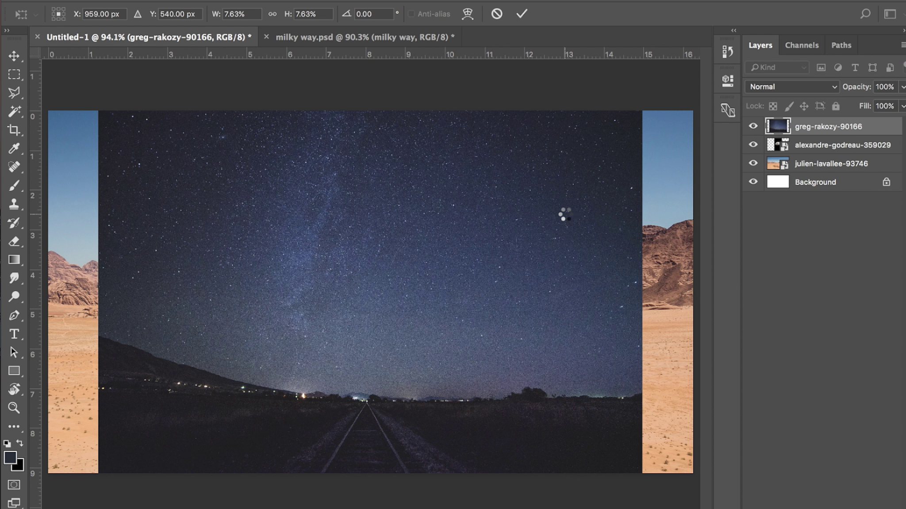
key(Return)
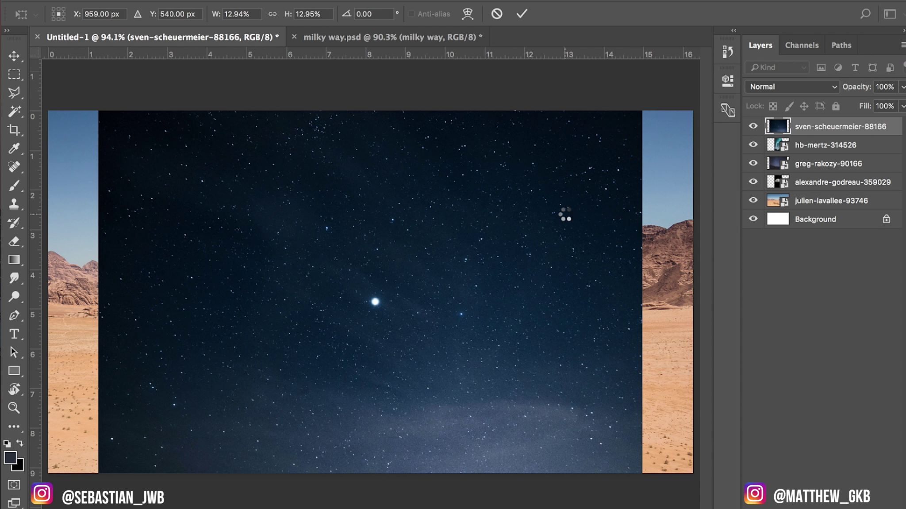
key(Return)
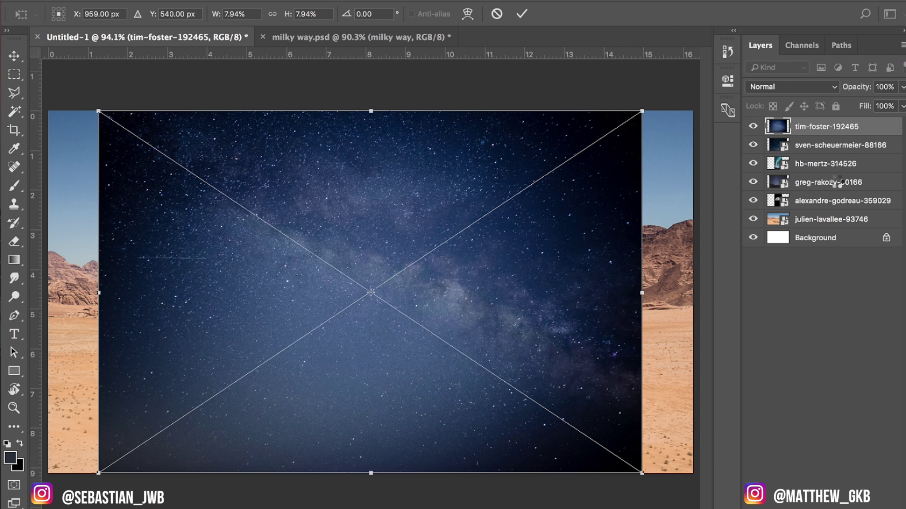
key(Return)
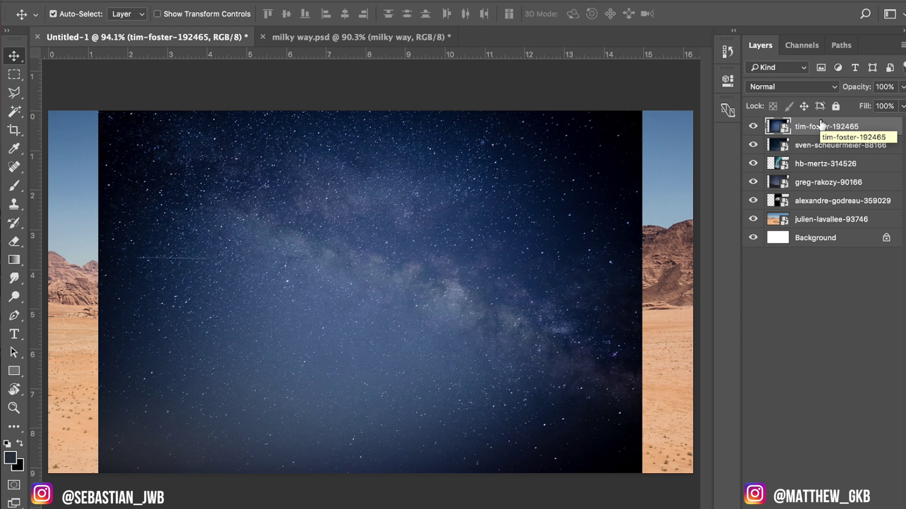
Group the five placed moon, aurora and starry-sky layers and name the group sky.
shift+click(835, 201)
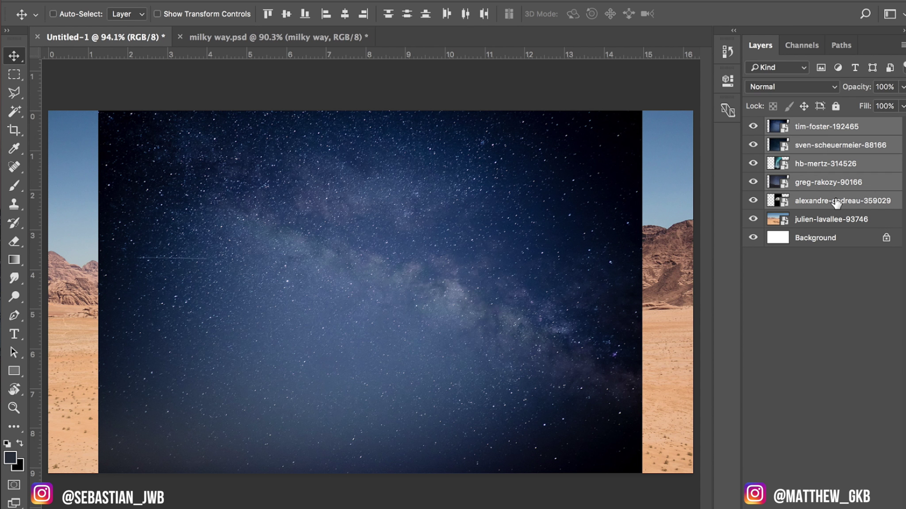
key(ctrl+g)
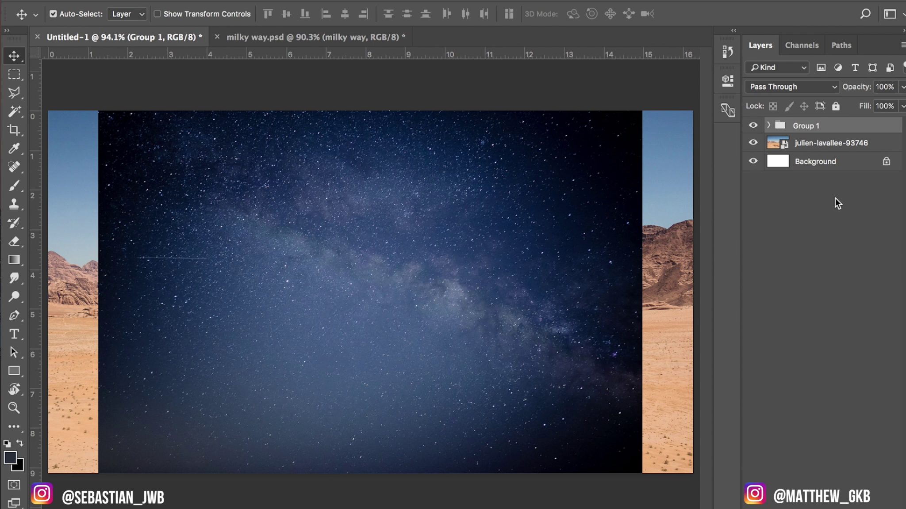
double_click(809, 126)
key(BackSpace)
text(sky)
key(Return)
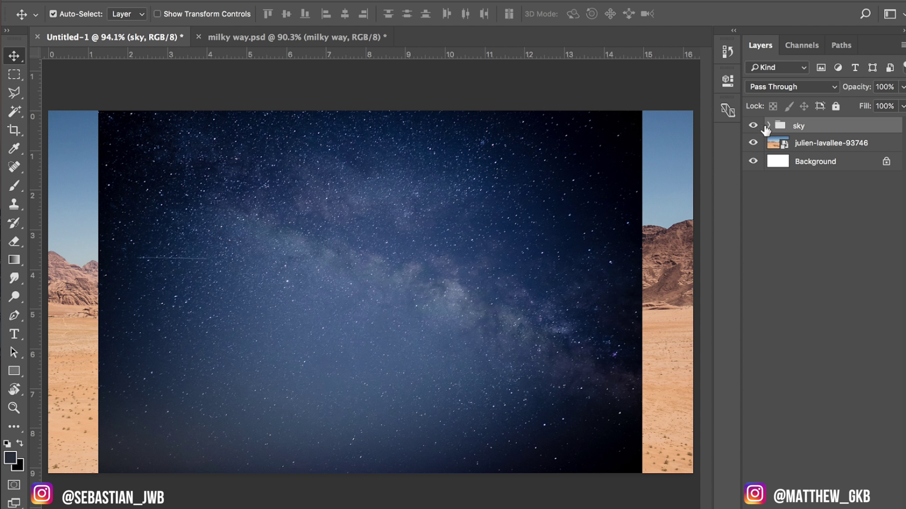
Place the sky group, hidden, beneath the desert layer and rename the desert layer fireground layer.
click(753, 127)
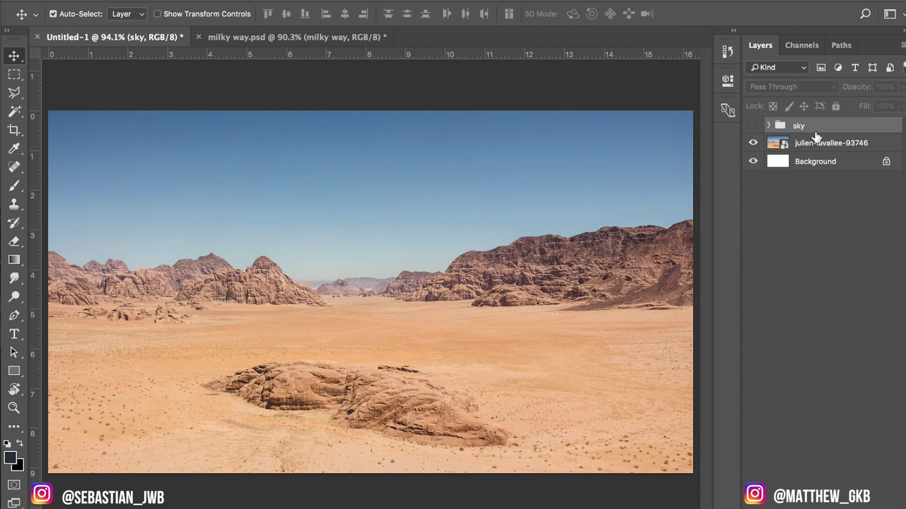
drag(802, 127, 796, 152)
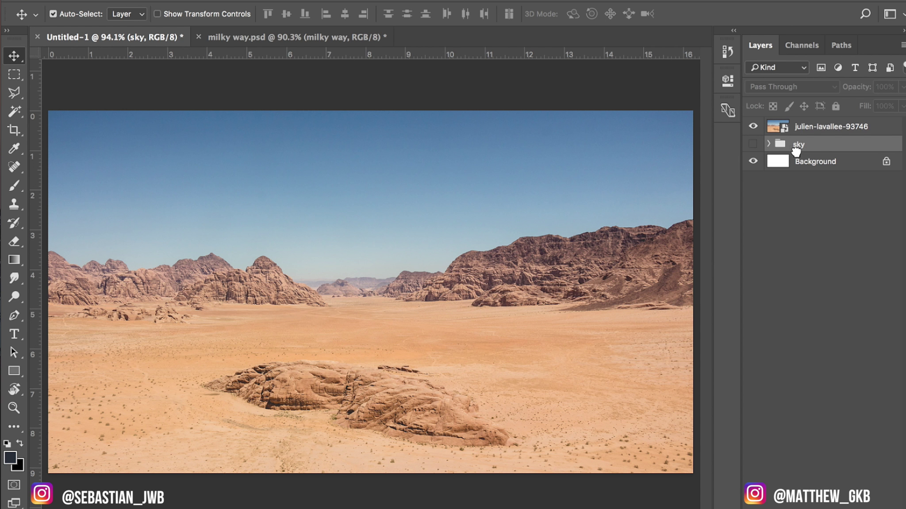
double_click(830, 127)
text(firegrou)
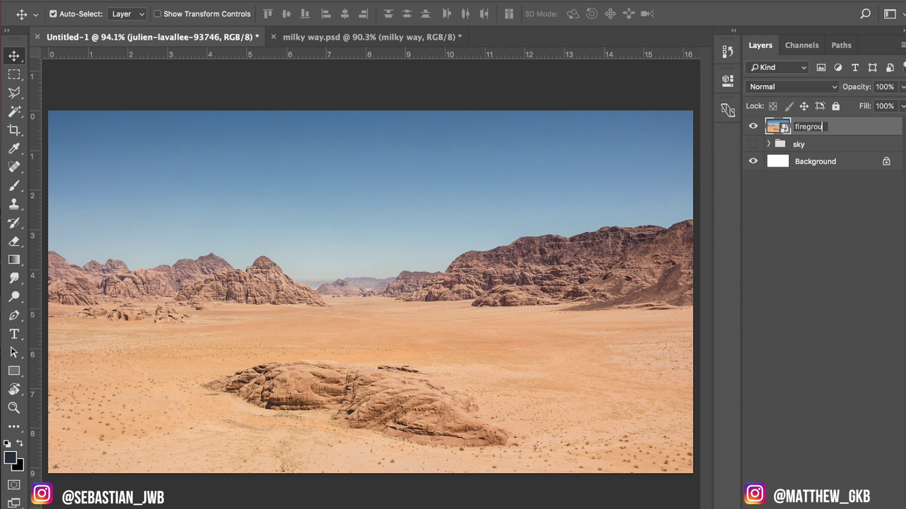
text(nd layer)
key(Return)
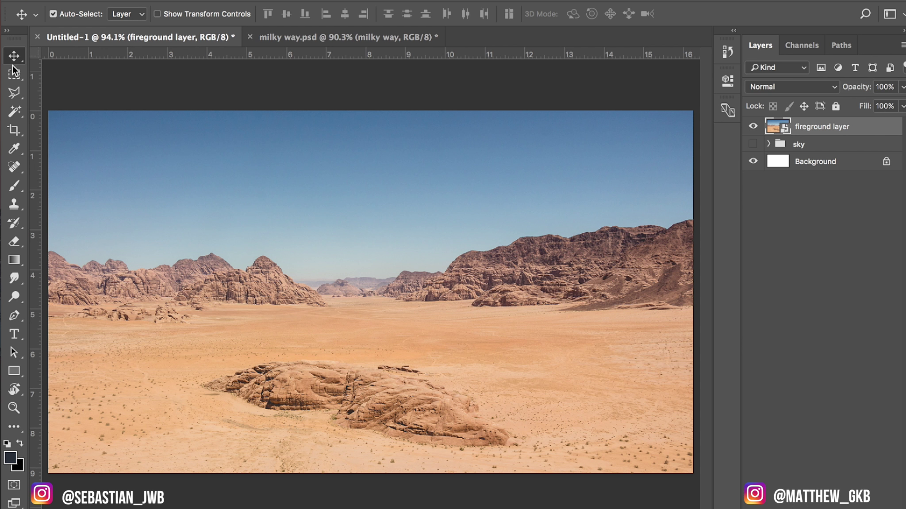
Select the blue sky above the mountains on the fireground layer with the Quick Selection tool.
click(17, 112)
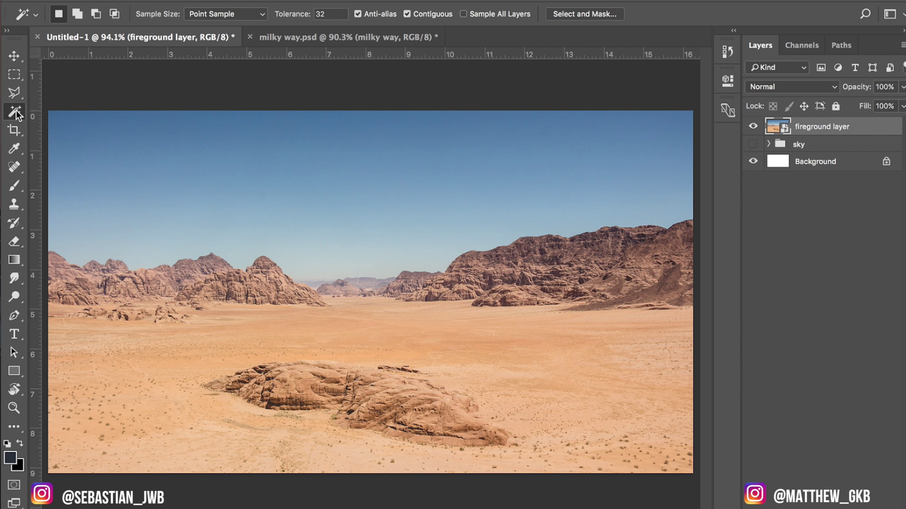
key(shift+w)
key(shift+w)
key(shift+w)
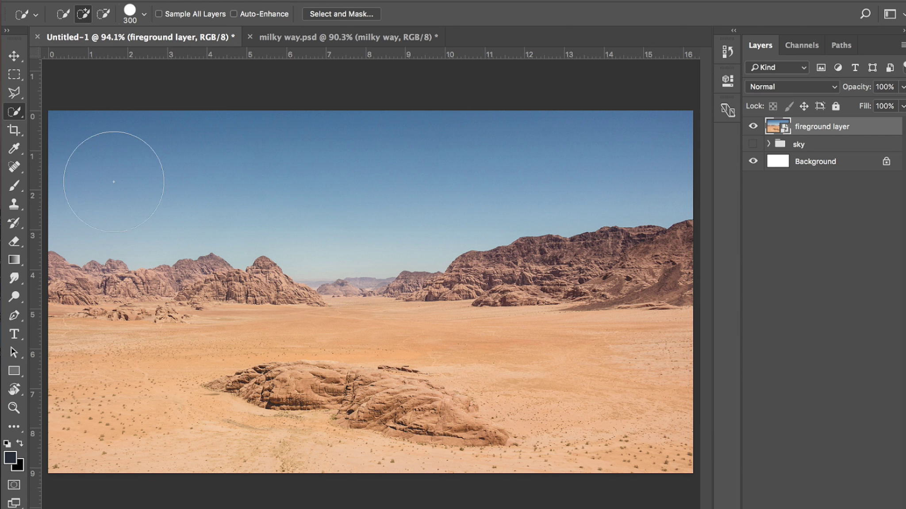
mouse_move(142, 182)
mouse_down()
mouse_move(289, 190)
mouse_move(462, 163)
mouse_up()
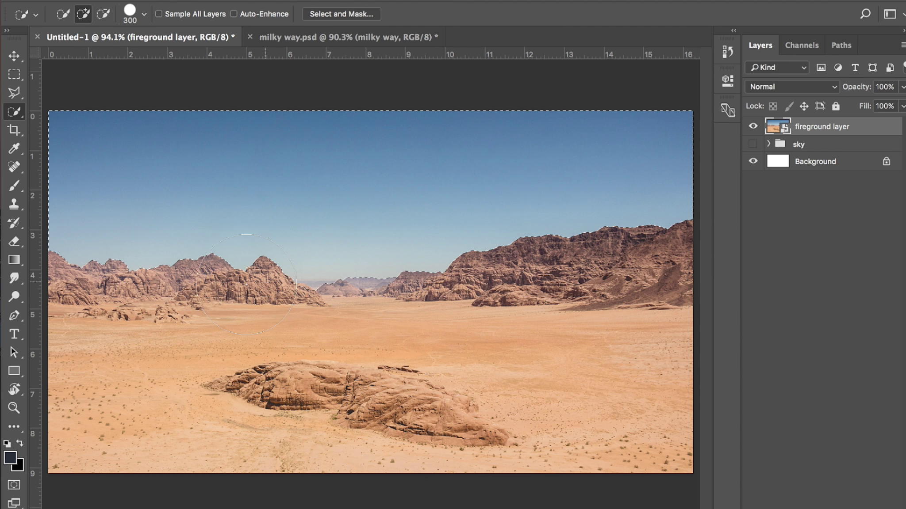
Subtract the distant hills in the central valley gap from the sky selection with a size 40 Quick Selection brush.
key(bracketleft)
key(bracketleft)
scroll(300, 302, up, 10)
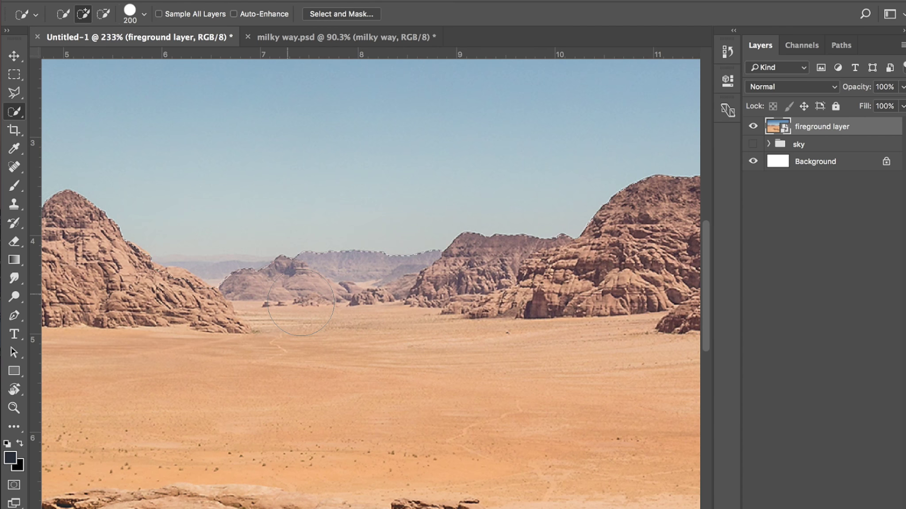
scroll(301, 302, up, 4)
scroll(310, 318, left, 3)
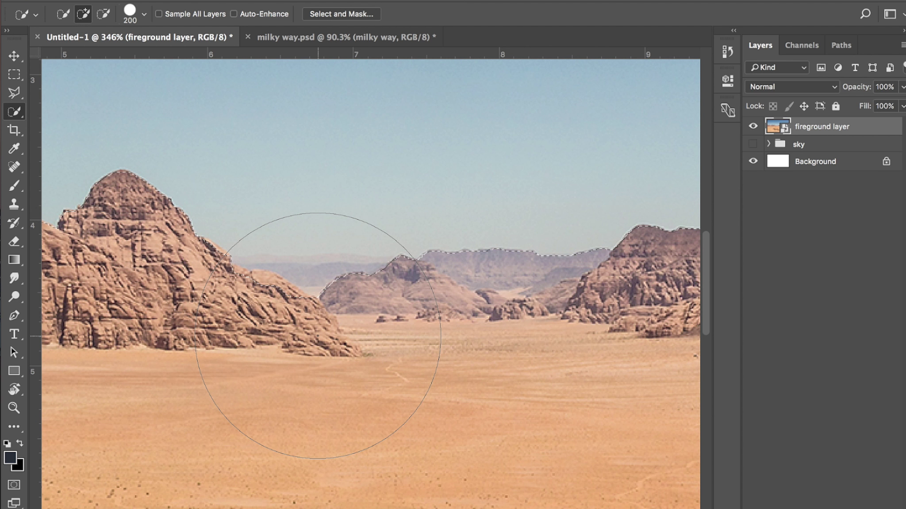
key(bracketleft)
key(bracketleft)
key(bracketleft)
key(bracketleft)
key(bracketleft)
key(bracketleft)
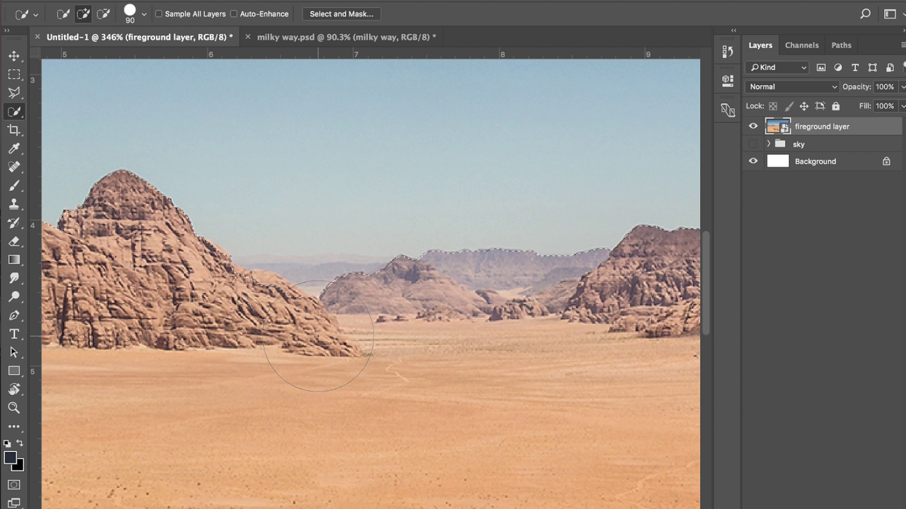
key(bracketleft)
key(bracketleft)
key(bracketleft)
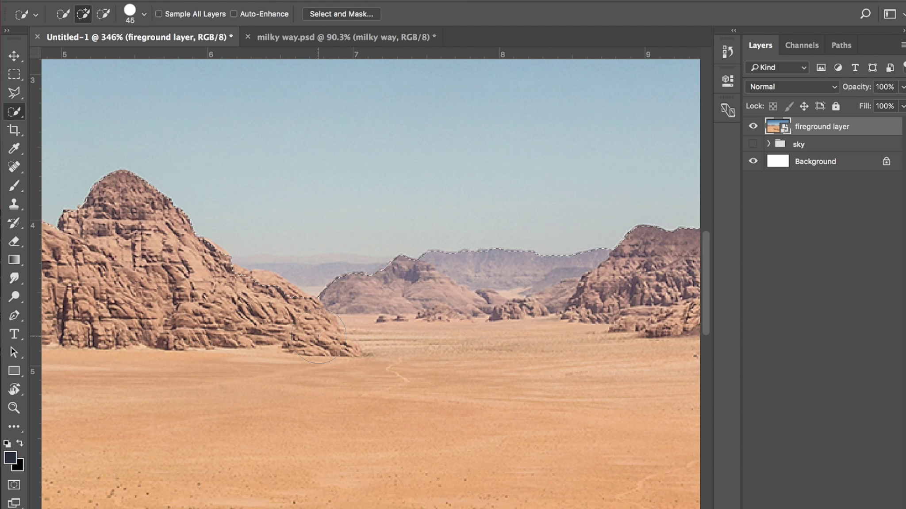
key(bracketleft)
key(alt)
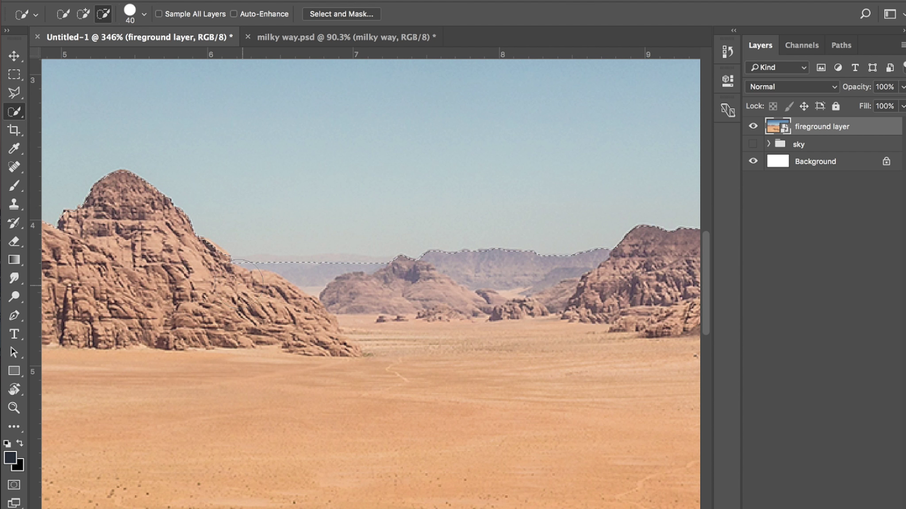
drag(306, 281, 367, 281)
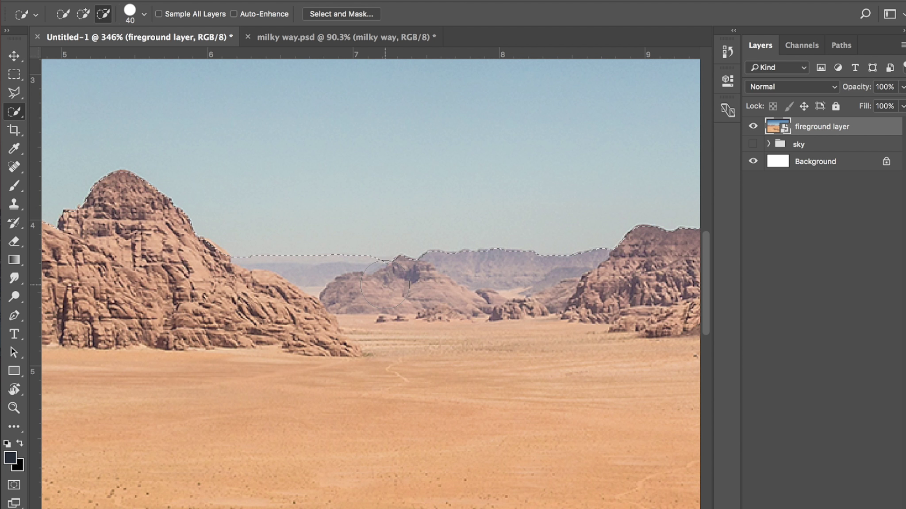
Invert the selection to cover the desert and preview it in Select and Mask at 78% transparency.
key(super+0)
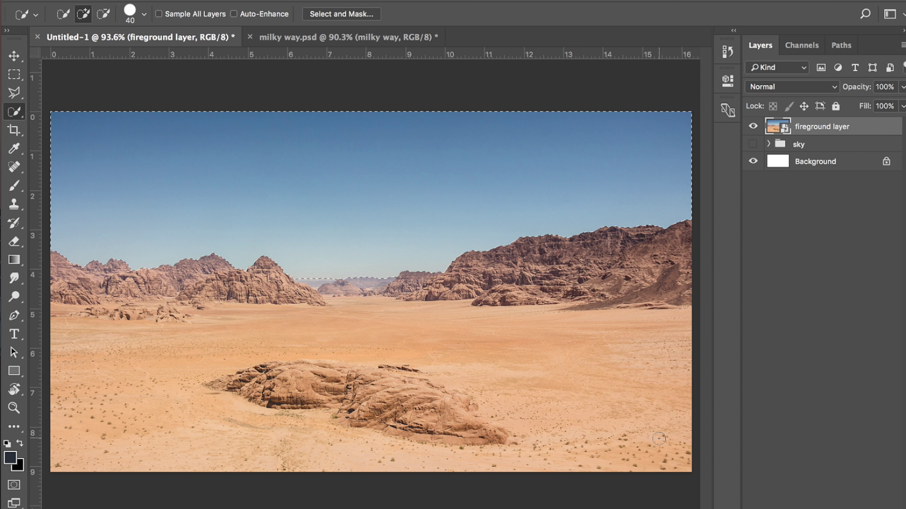
key(shift+super+i)
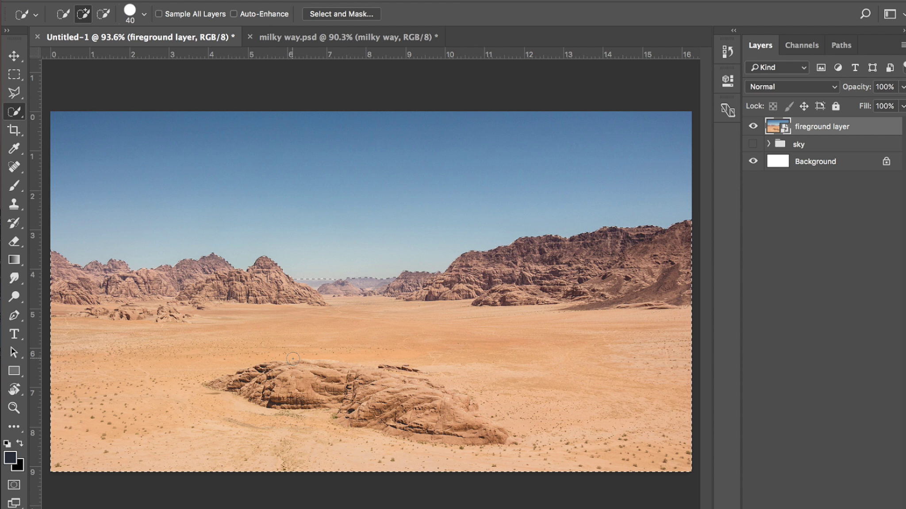
scroll(380, 376, down, 1)
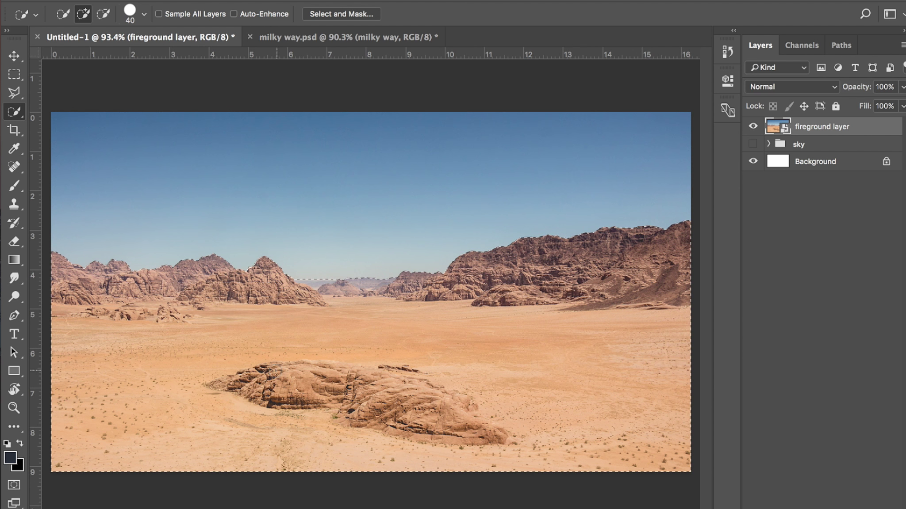
click(343, 14)
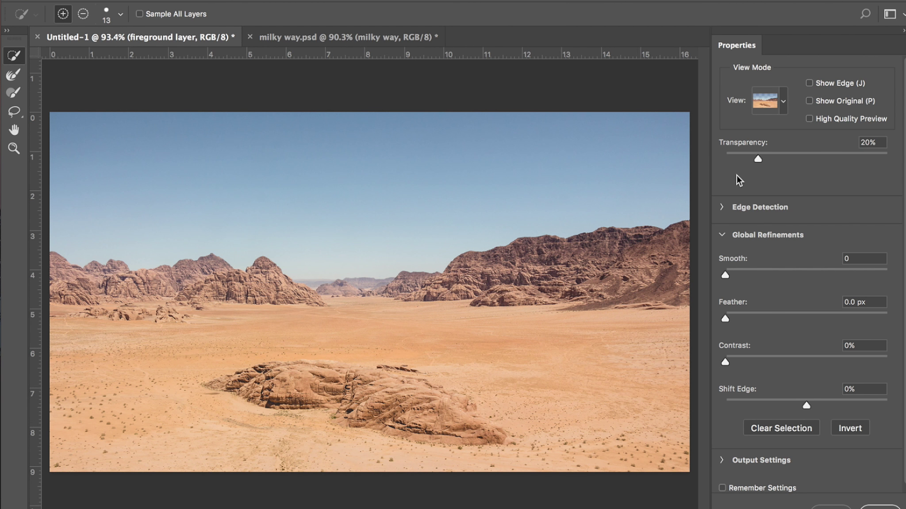
click(827, 154)
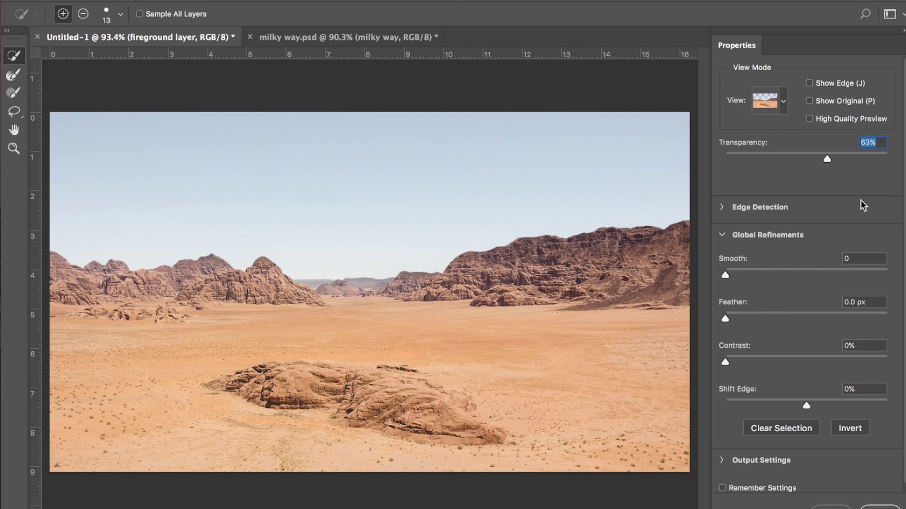
click(852, 153)
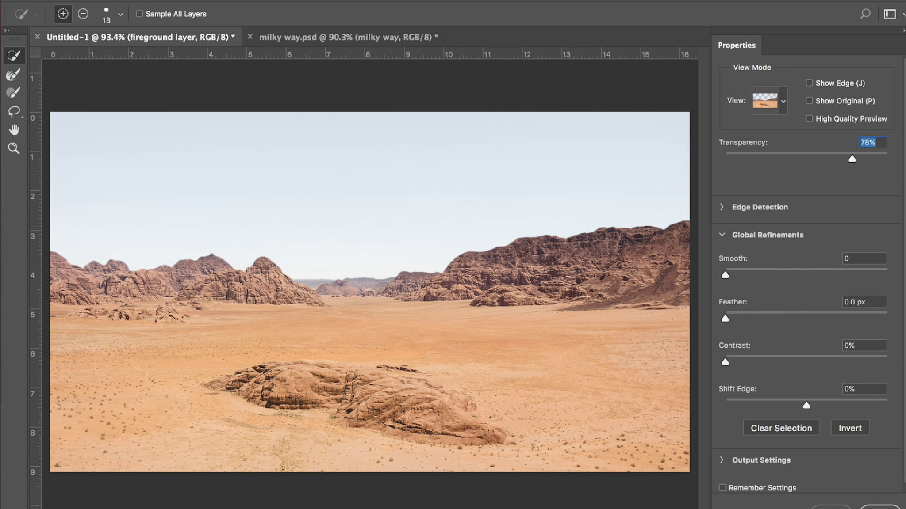
Refine the desert selection's edge with 90% contrast and a -2% edge shift, and apply it.
click(747, 356)
click(773, 356)
click(795, 356)
click(871, 356)
click(804, 400)
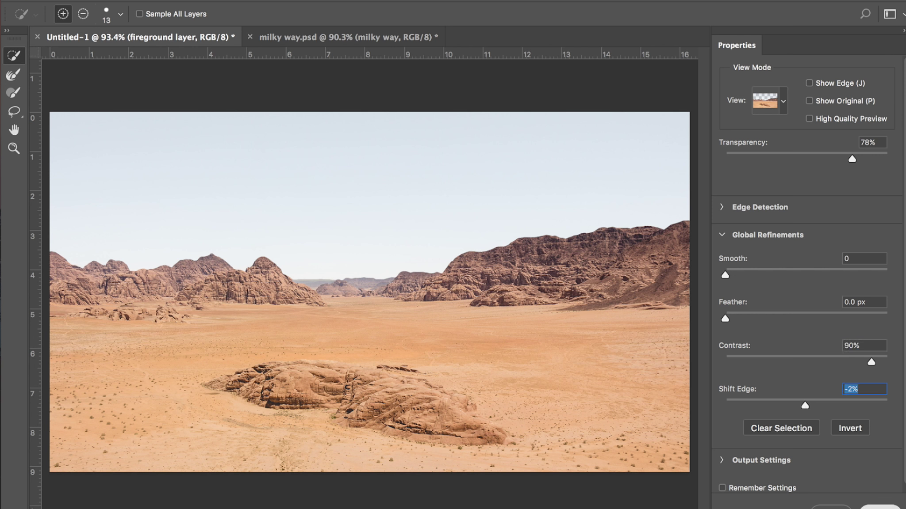
key(Return)
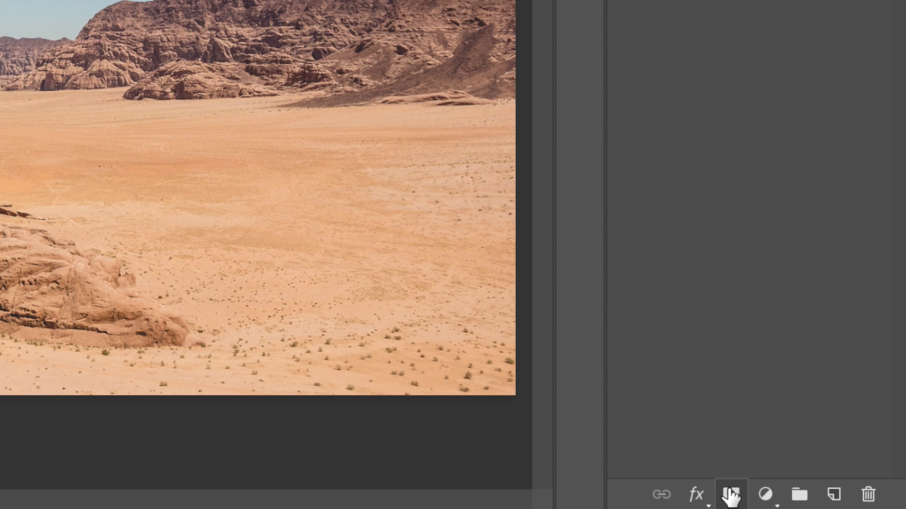
Add a layer mask from the selection to the fireground layer and bring the sky group back, visible, above it.
click(813, 508)
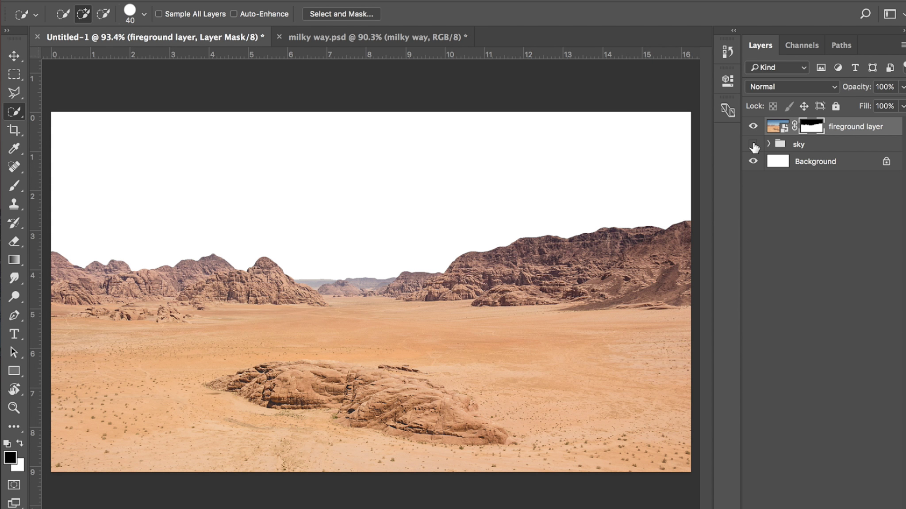
click(753, 144)
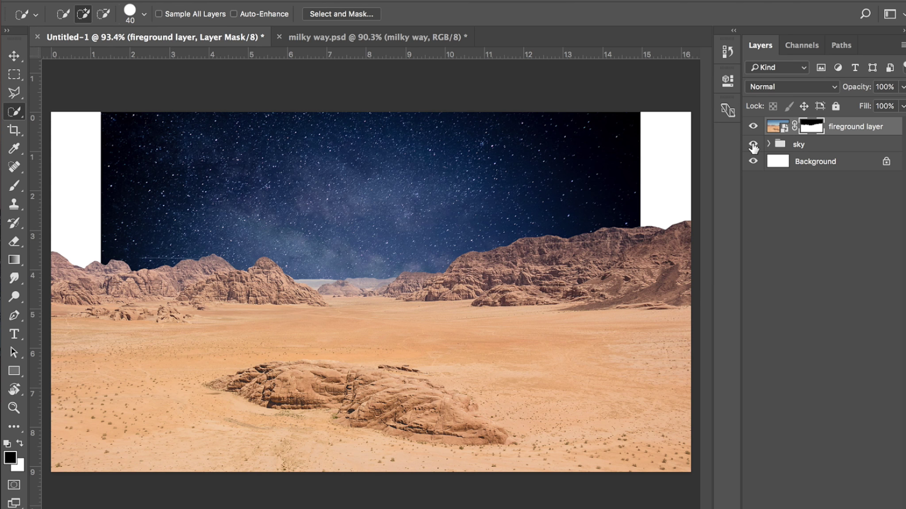
drag(811, 144, 811, 125)
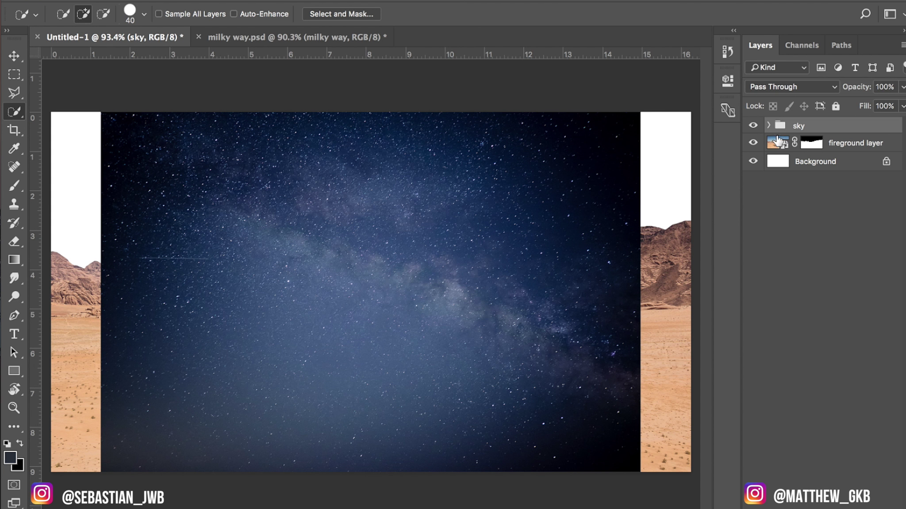
Hide every photo in the sky group except the railway-track starry sky, and move the fireground layer above the group.
click(770, 126)
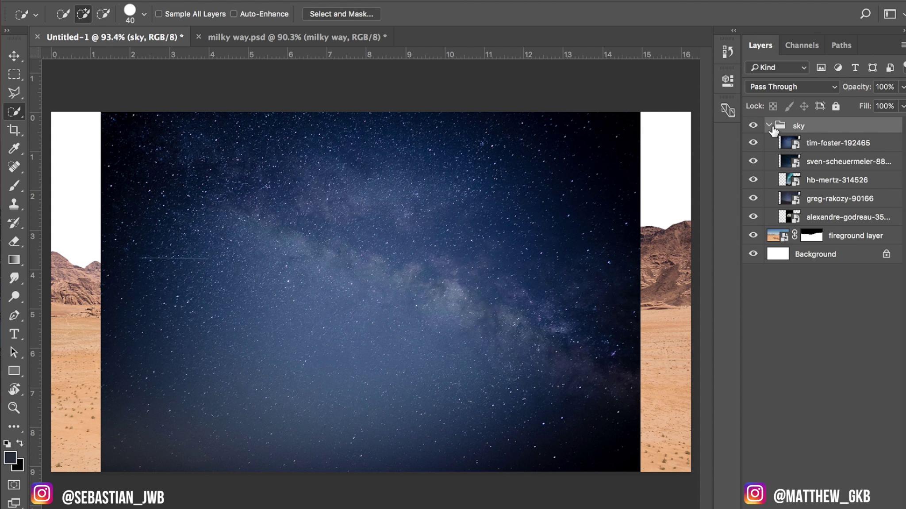
click(752, 145)
click(753, 161)
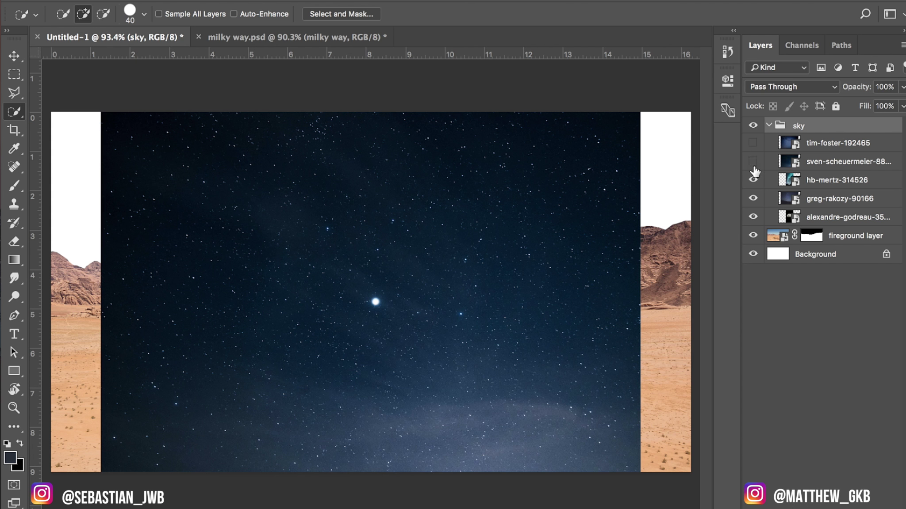
click(753, 182)
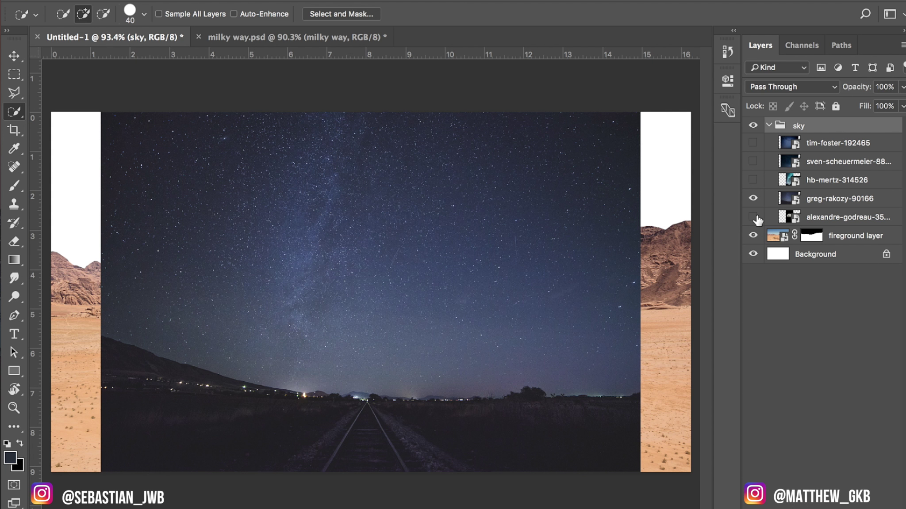
click(813, 201)
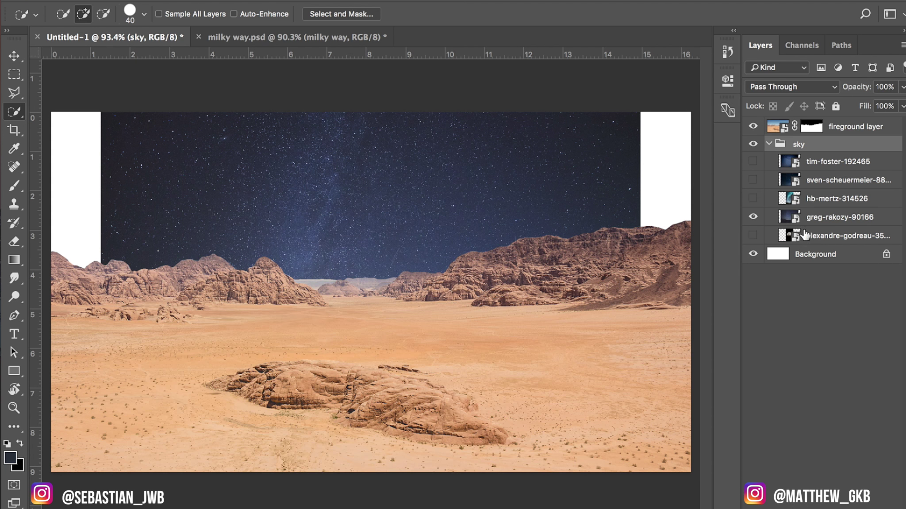
Scale the railway-track starry sky photo to cover the full canvas width and move the desert landscape lower.
click(809, 217)
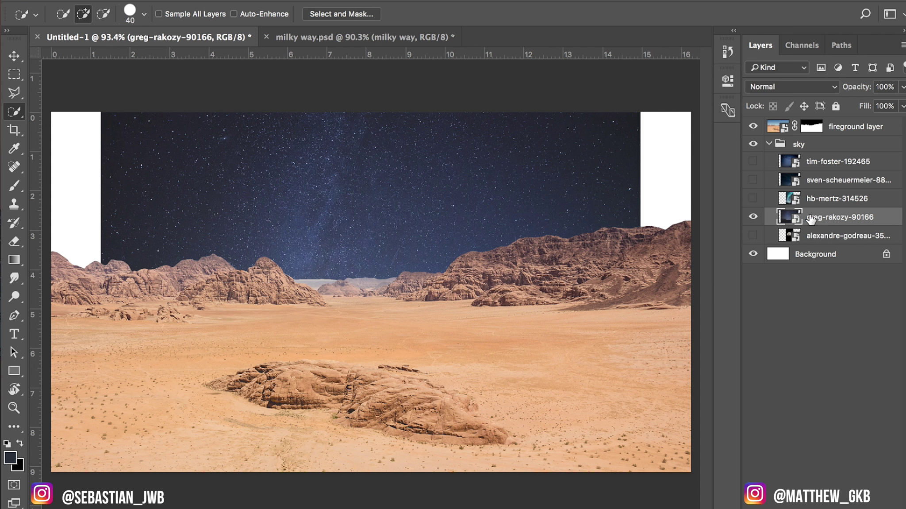
key(ctrl+t)
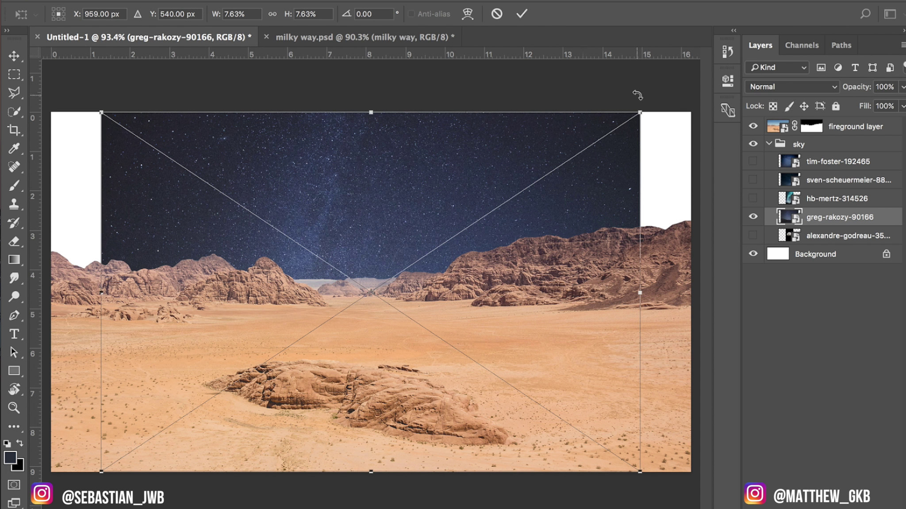
drag(640, 113, 712, 92)
key(Return)
click(453, 299)
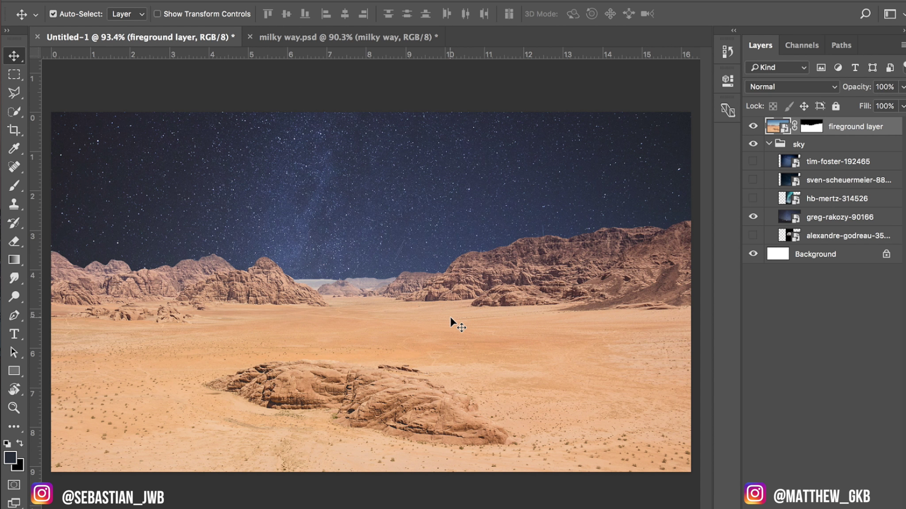
drag(450, 318, 451, 344)
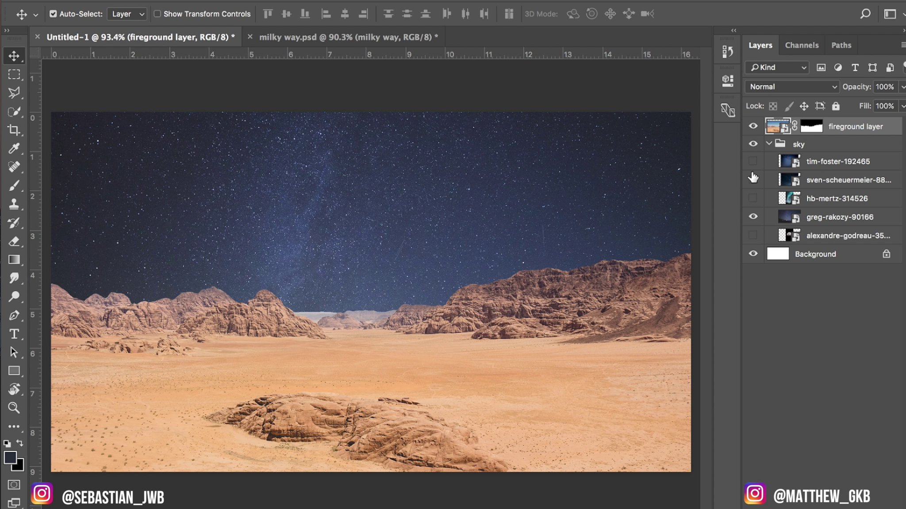
click(838, 217)
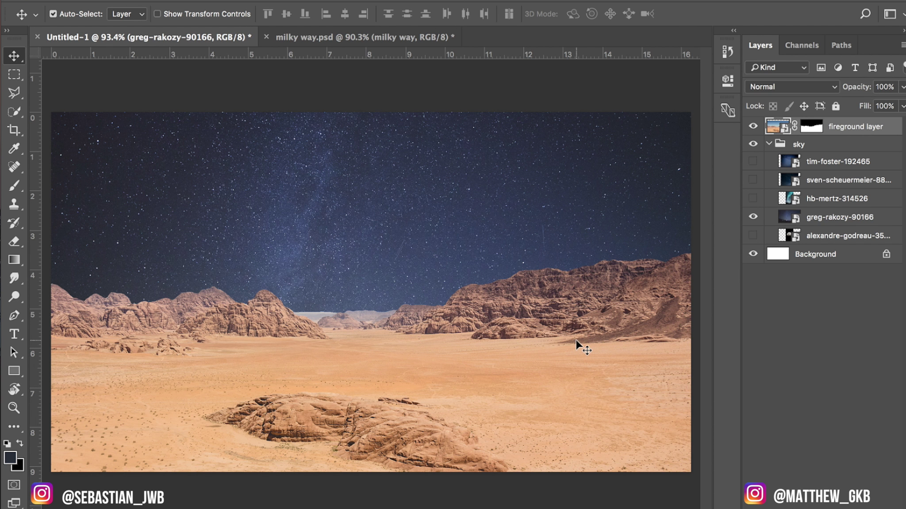
drag(580, 342, 576, 292)
key(ctrl+z)
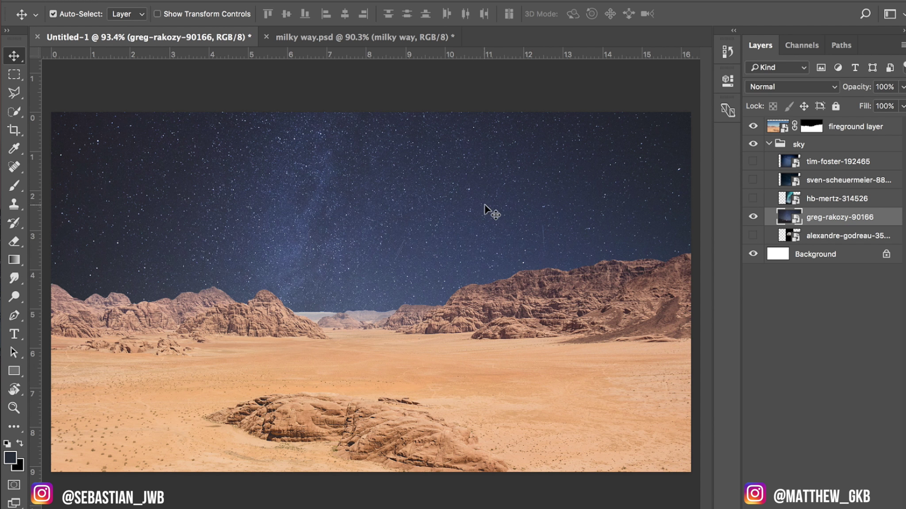
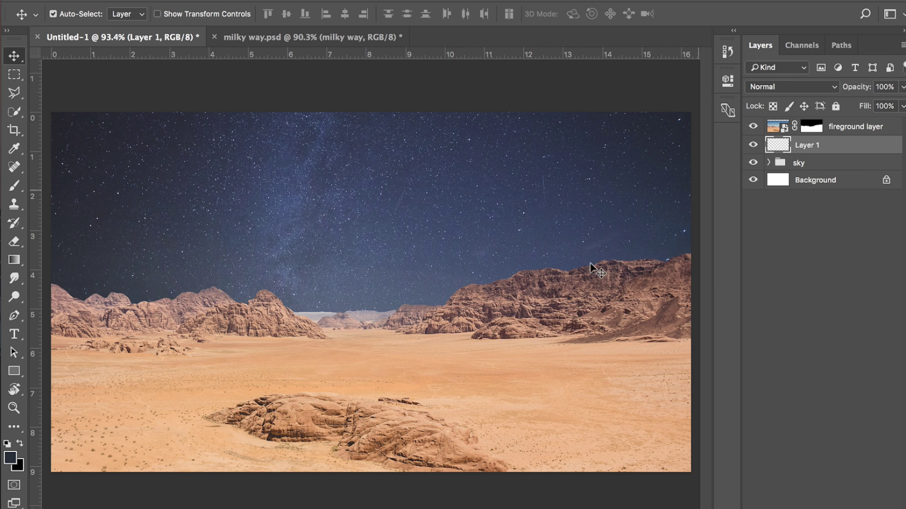
Set the opaque colour stop of the fade-to-transparent gradient to pale blue #e6f0f4.
key(g)
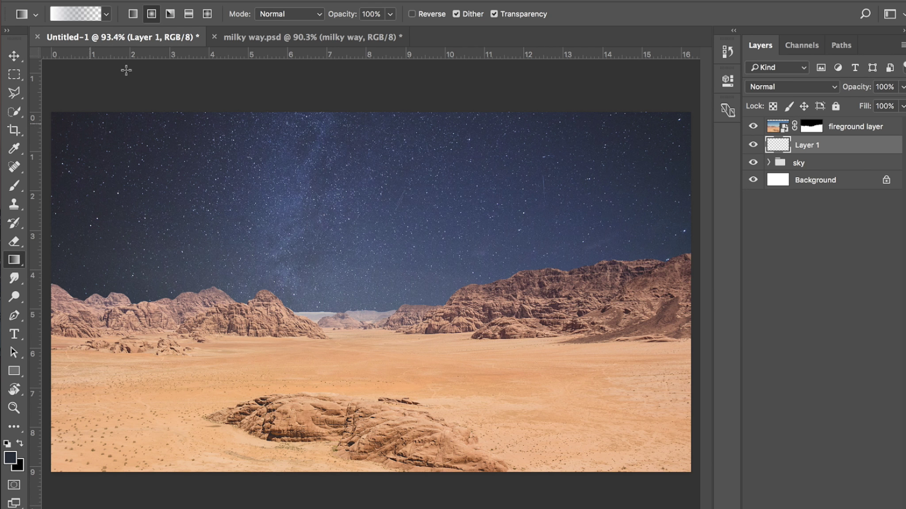
click(81, 13)
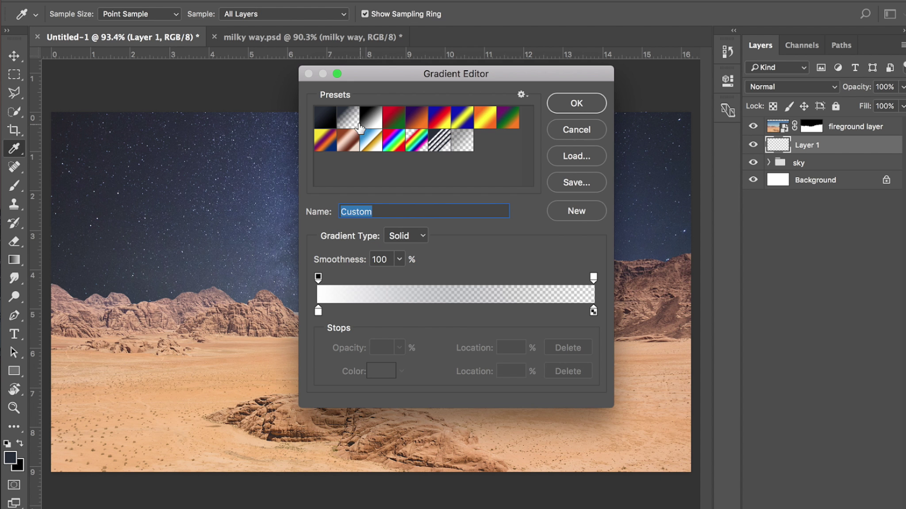
click(317, 312)
click(386, 373)
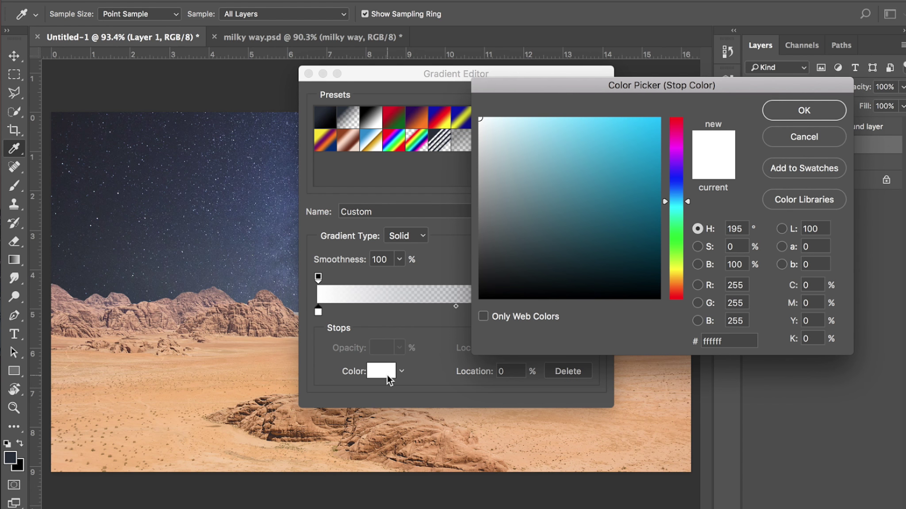
drag(499, 123, 489, 125)
click(803, 115)
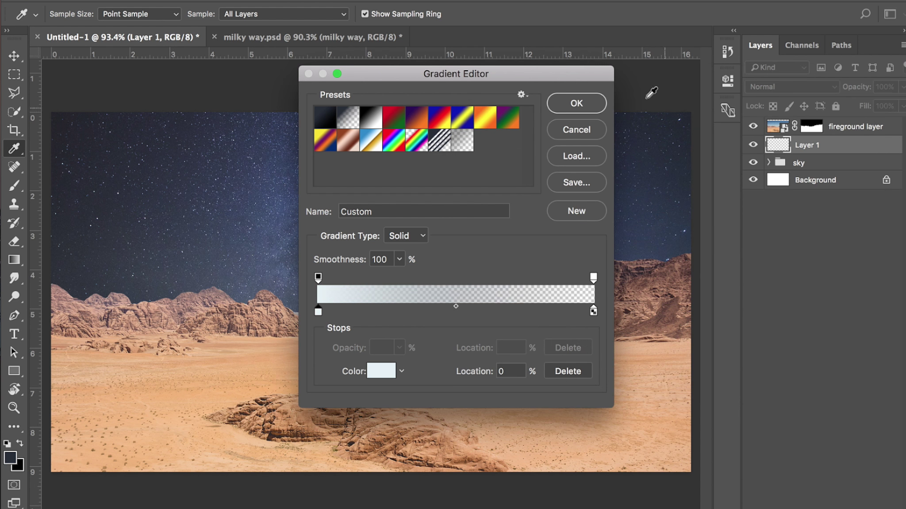
click(593, 105)
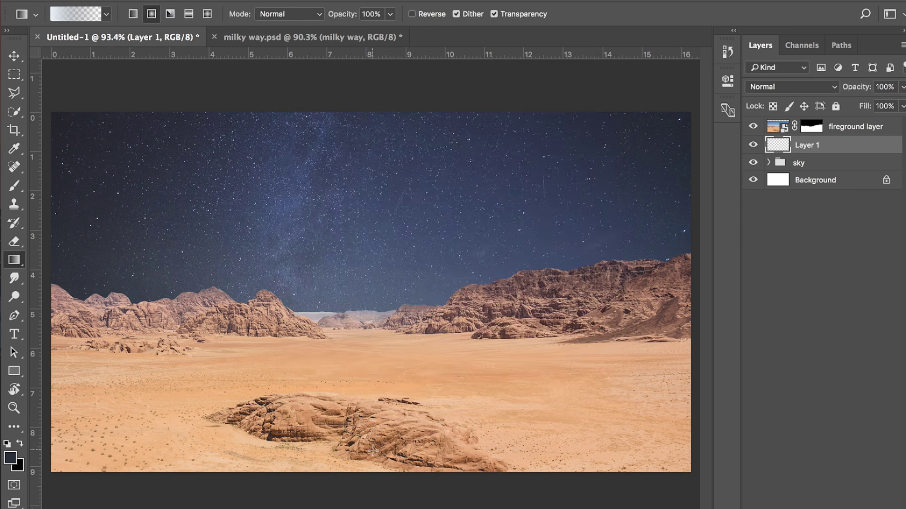
Draw linear pale blue gradients from the foreground rocks up into the lower sky on Layer 1, replacing a radial trial.
drag(372, 453, 366, 199)
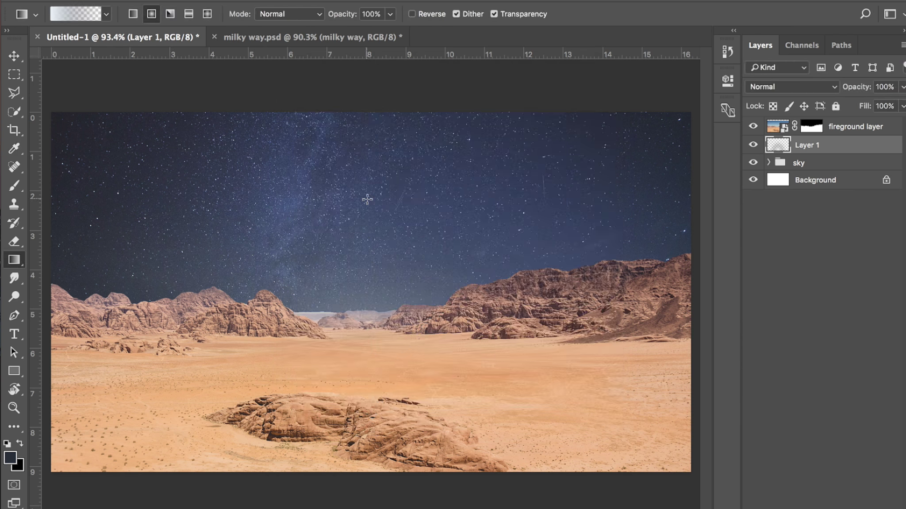
click(131, 14)
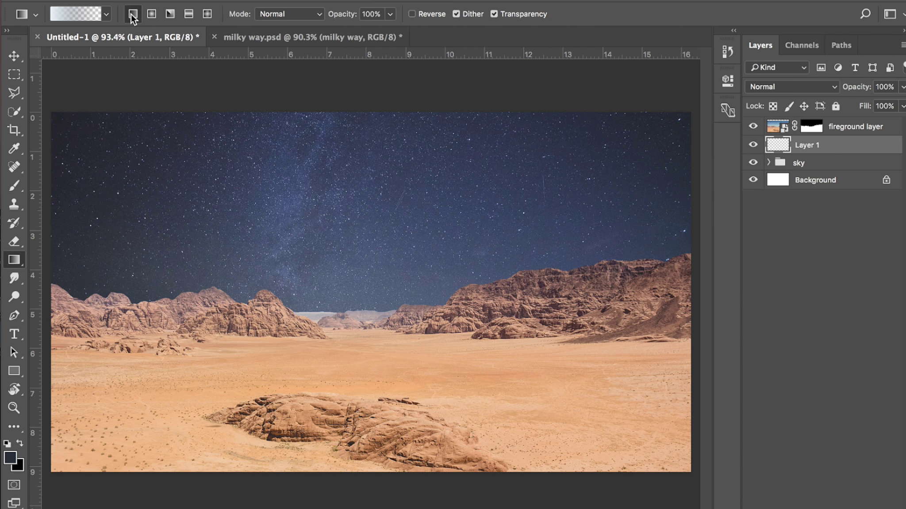
drag(373, 421, 373, 199)
drag(371, 437, 366, 222)
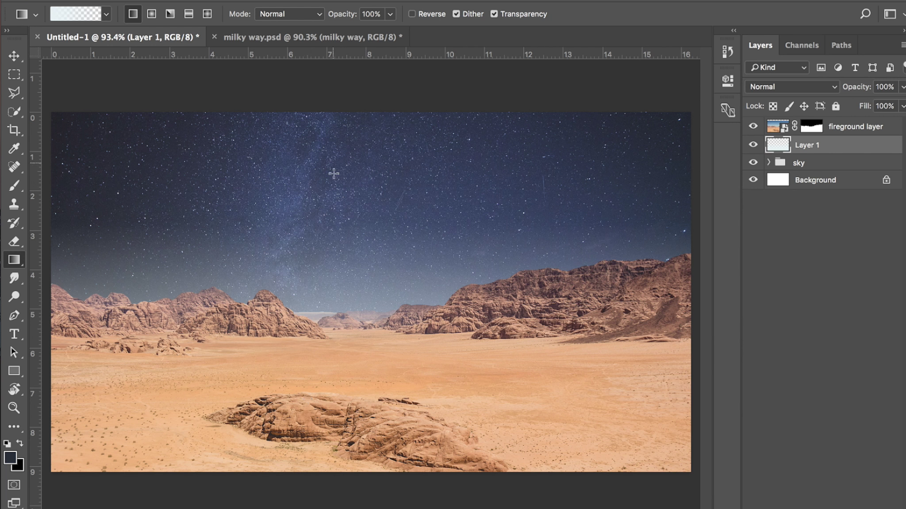
key(ctrl+z)
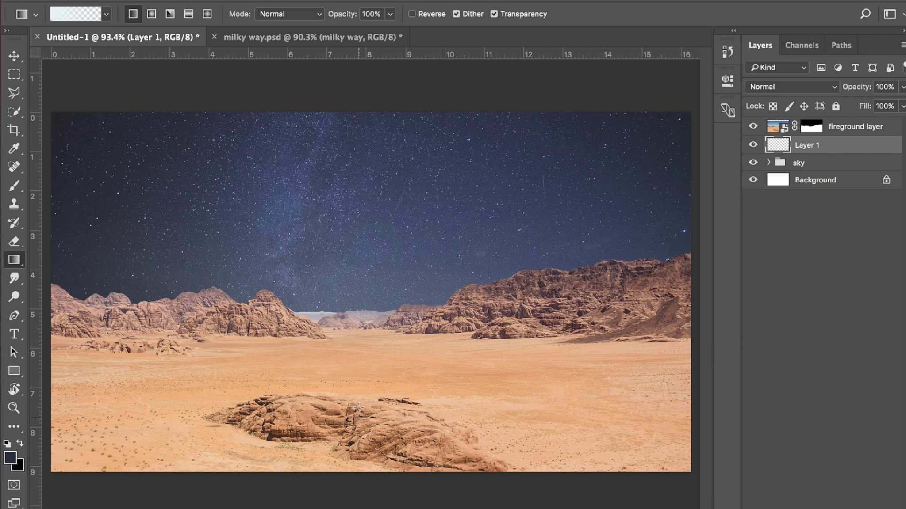
drag(358, 408, 358, 220)
drag(361, 423, 361, 278)
drag(350, 415, 349, 271)
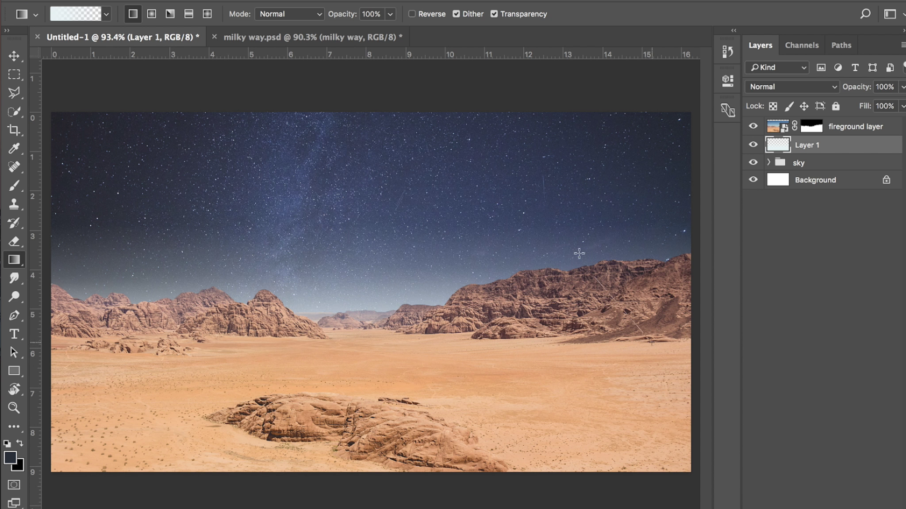
Brighten the sky above the large right-hand hills with a slanted linear gradient drawn up from the desert's lower right corner.
drag(664, 283, 593, 208)
key(ctrl+z)
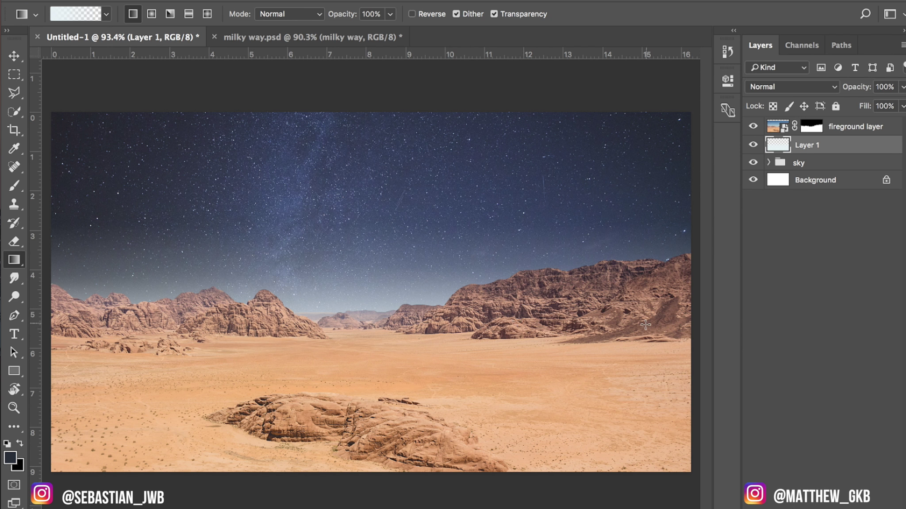
drag(617, 422, 574, 178)
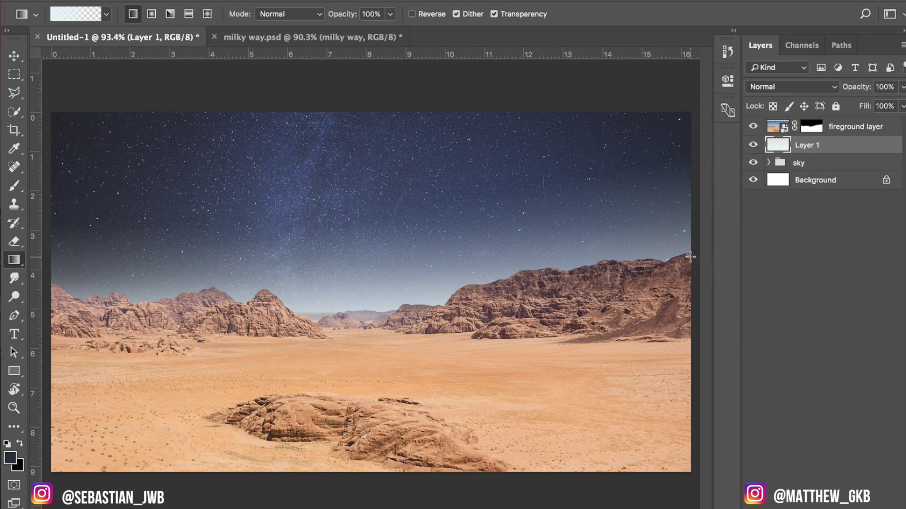
drag(690, 256, 605, 335)
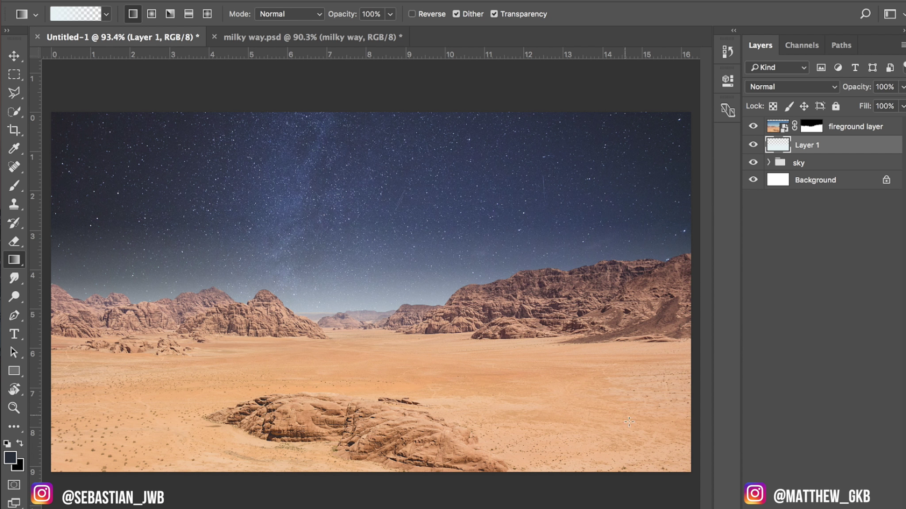
drag(666, 496, 562, 178)
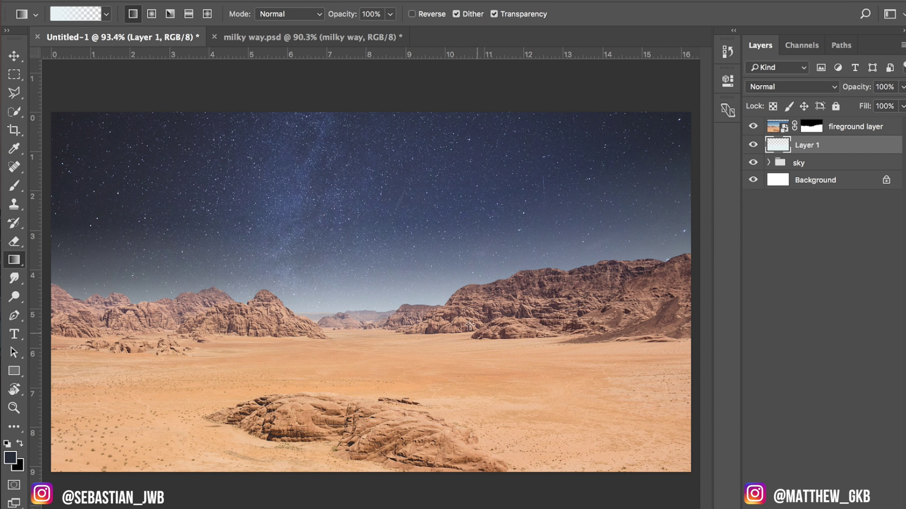
Try lowering Layer 1's opacity to 48% and return it to 100%.
click(902, 87)
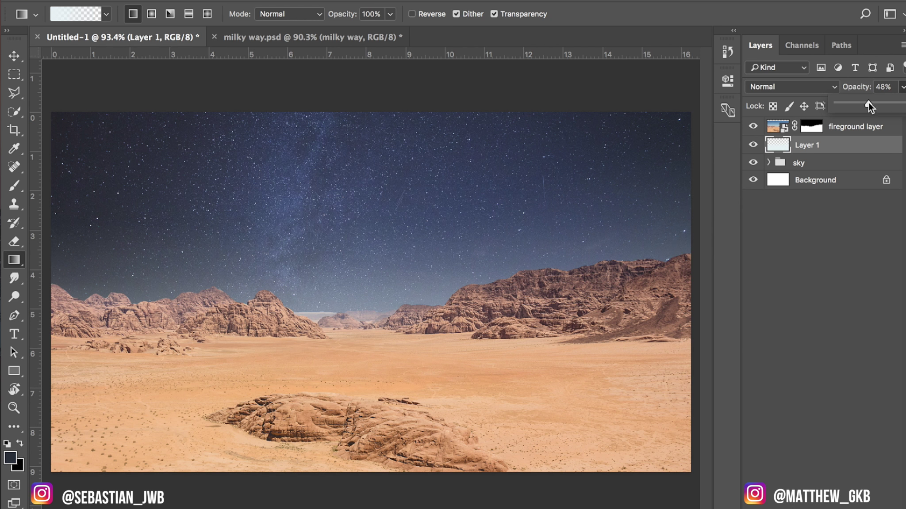
drag(873, 103, 902, 104)
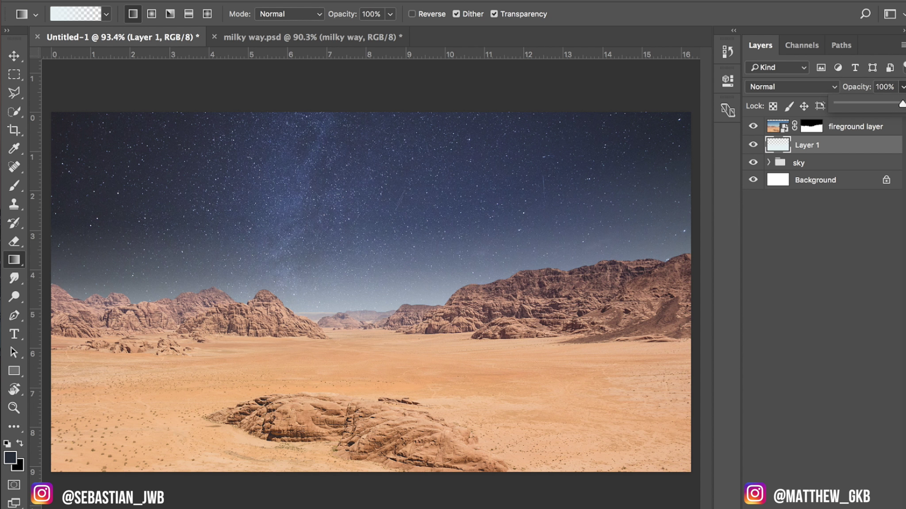
Change the gradient's colour stop to light cyan #c6e9f4 and draw it from the foreground rocks up to the horizon.
click(71, 12)
click(318, 311)
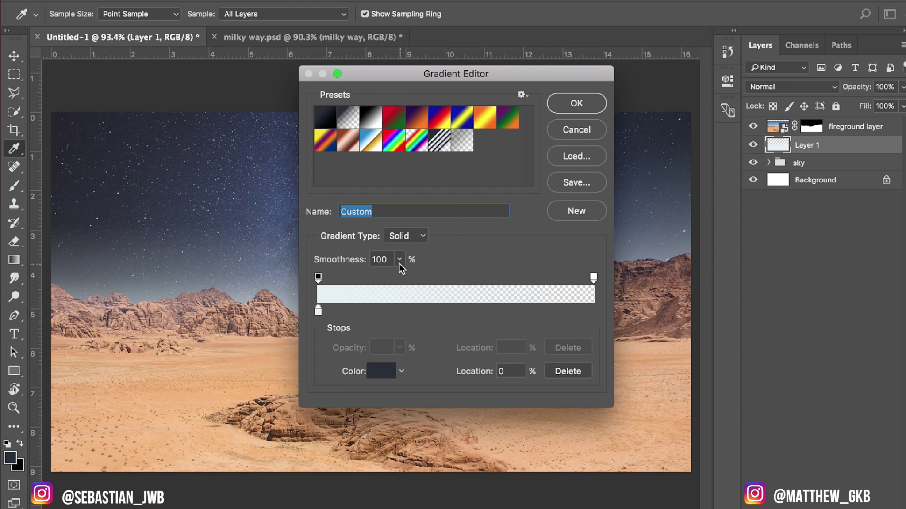
double_click(318, 311)
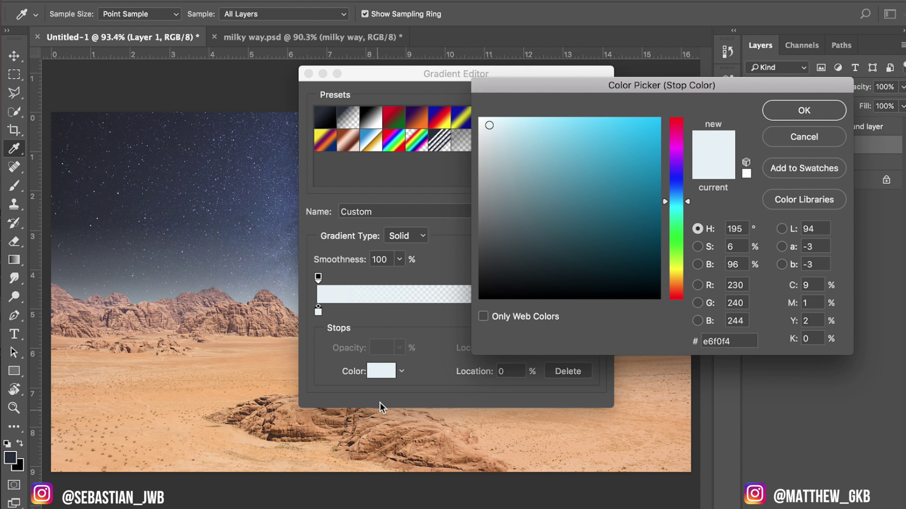
drag(495, 128, 513, 125)
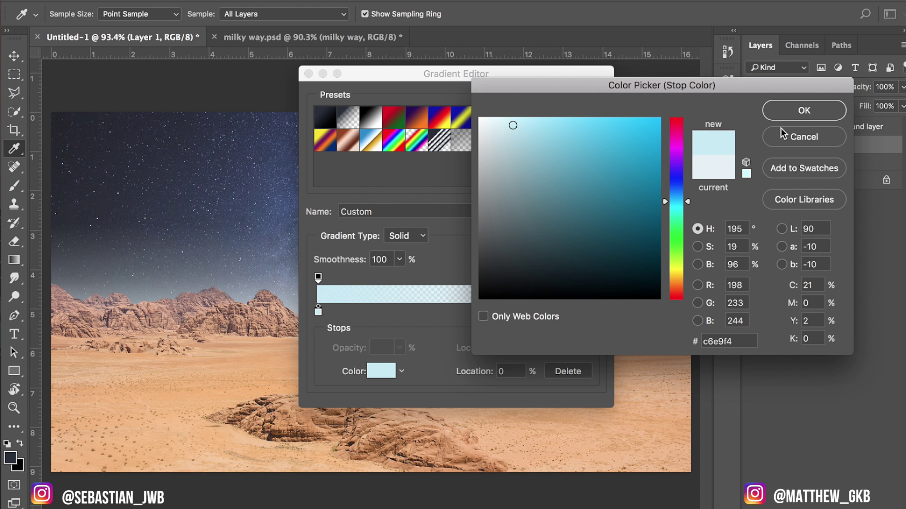
click(804, 111)
click(576, 101)
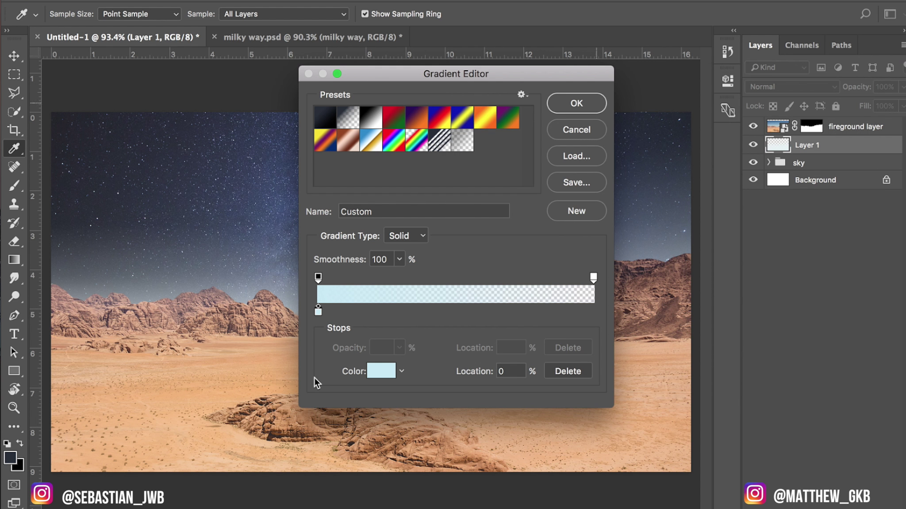
drag(340, 444, 340, 260)
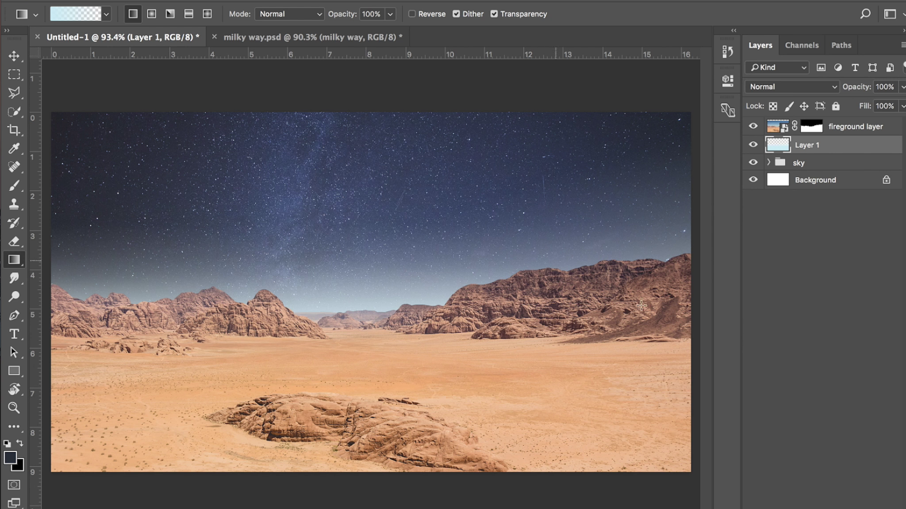
Add a Hue/Saturation adjustment layer directly above the fireground layer.
click(894, 126)
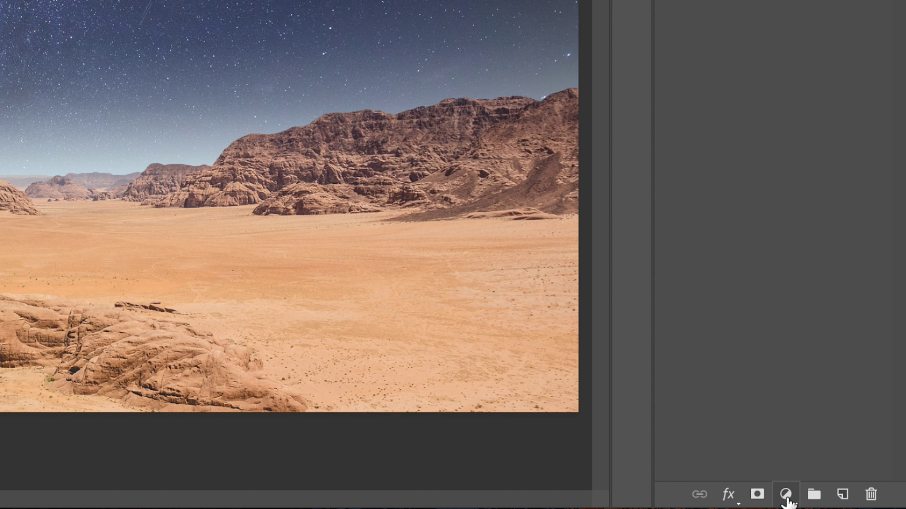
click(785, 498)
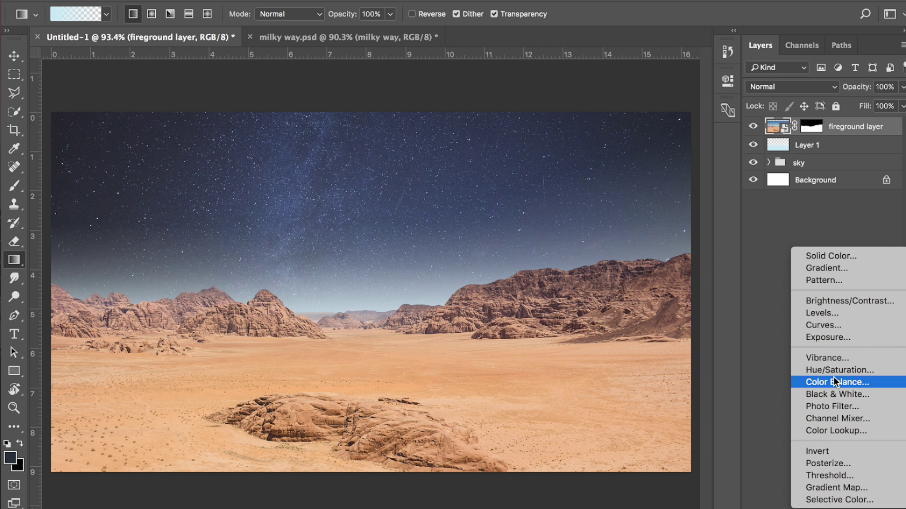
click(794, 270)
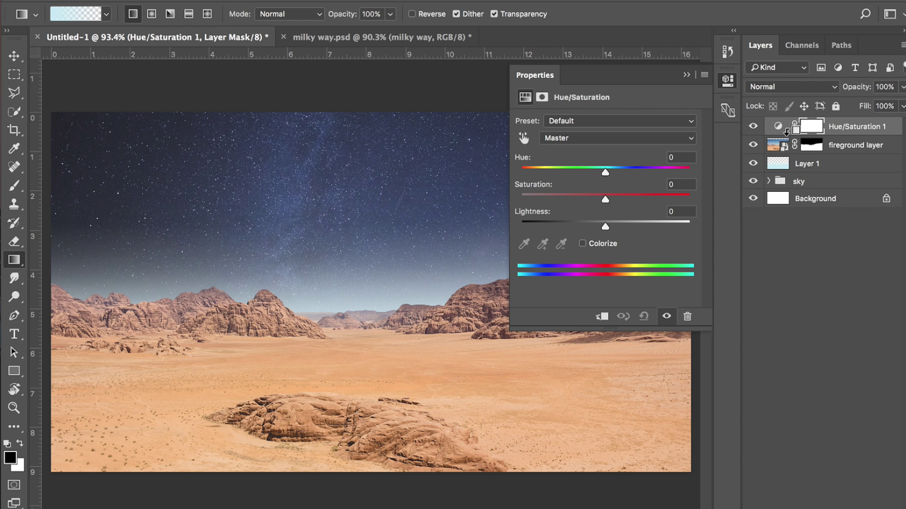
Clip the Hue/Saturation 1 adjustment to the fireground layer, set saturation to -75 and lightness to -25, and compare with and without it.
alt+click(787, 131)
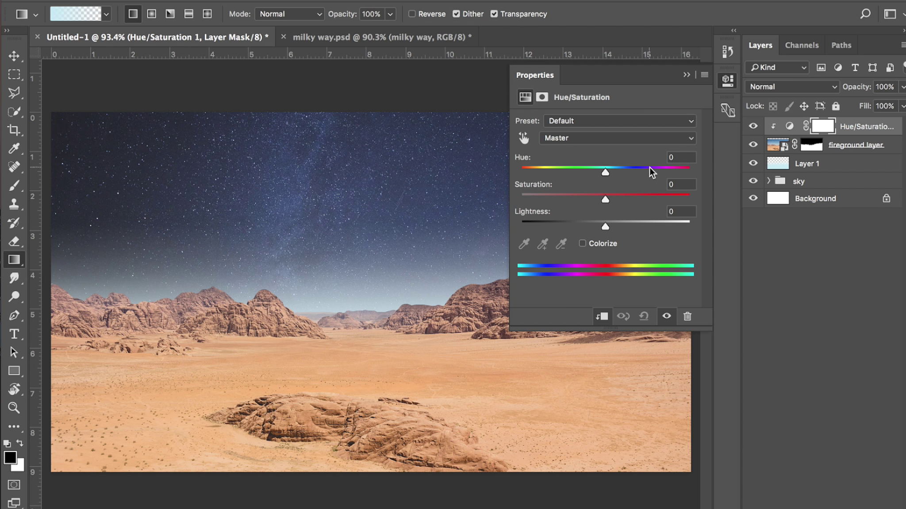
drag(601, 200, 562, 196)
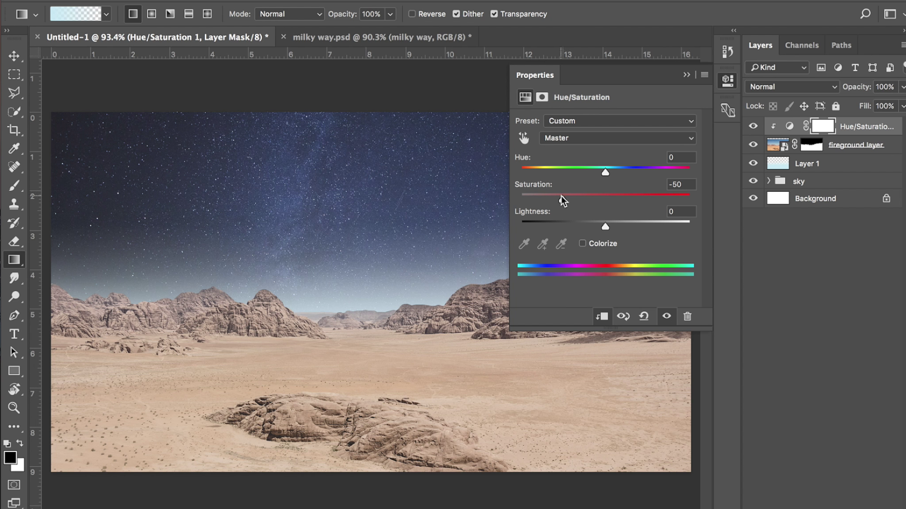
drag(557, 195, 553, 195)
mouse_move(593, 226)
mouse_down()
mouse_move(576, 225)
mouse_move(587, 229)
mouse_up()
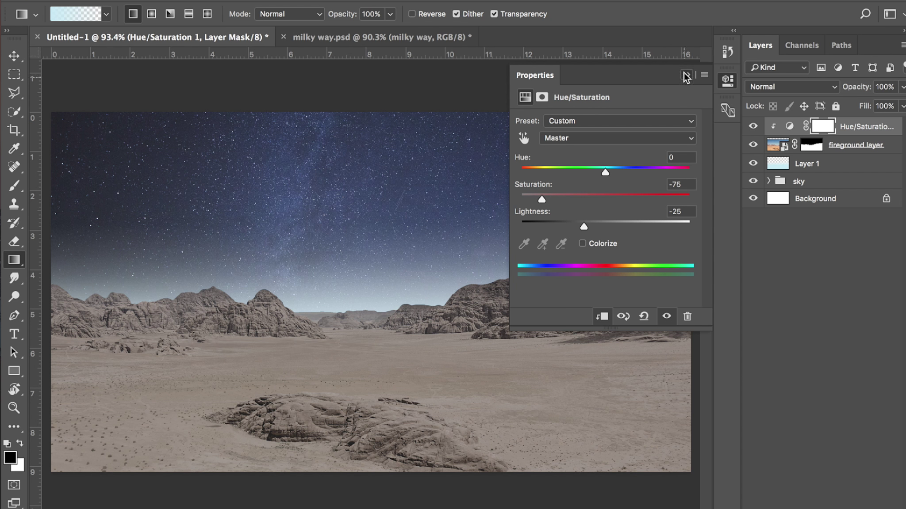
click(685, 76)
click(753, 127)
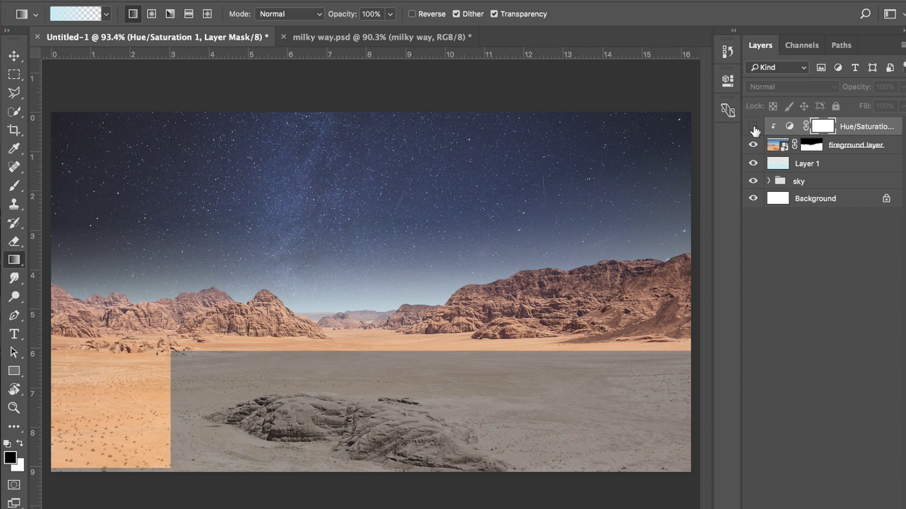
click(753, 127)
click(753, 128)
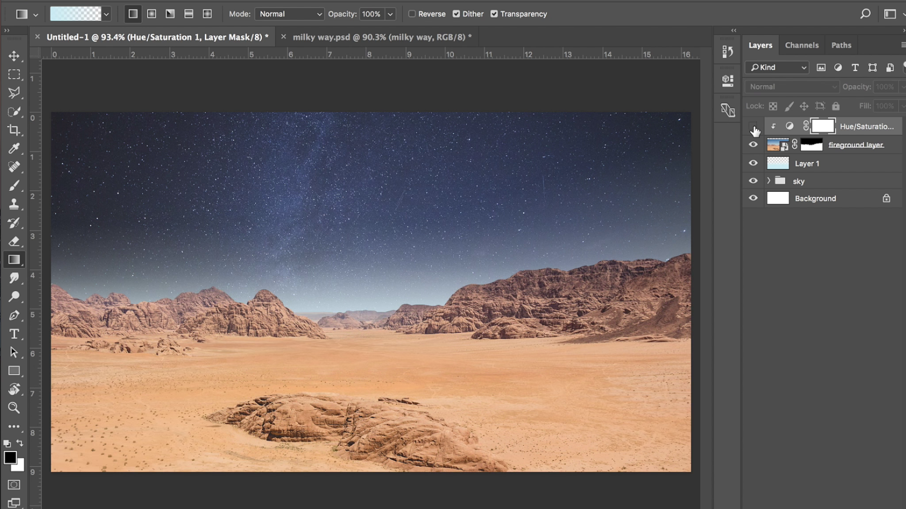
click(753, 128)
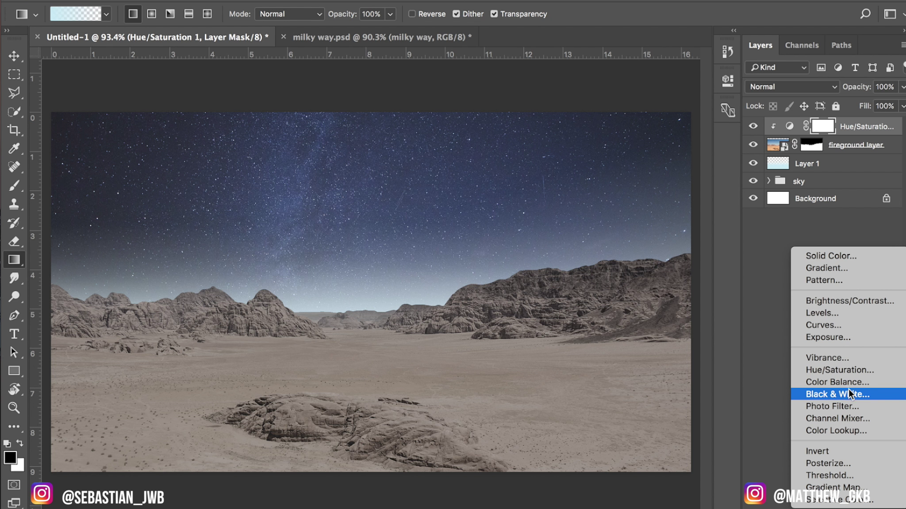
Add a second Hue/Saturation adjustment clipped to the fireground layer and set its hue to +174.
click(848, 375)
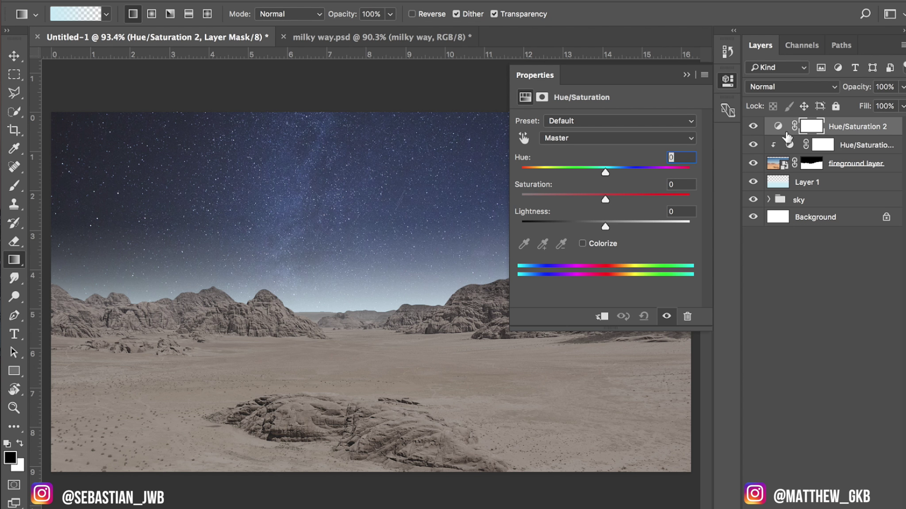
alt+click(800, 136)
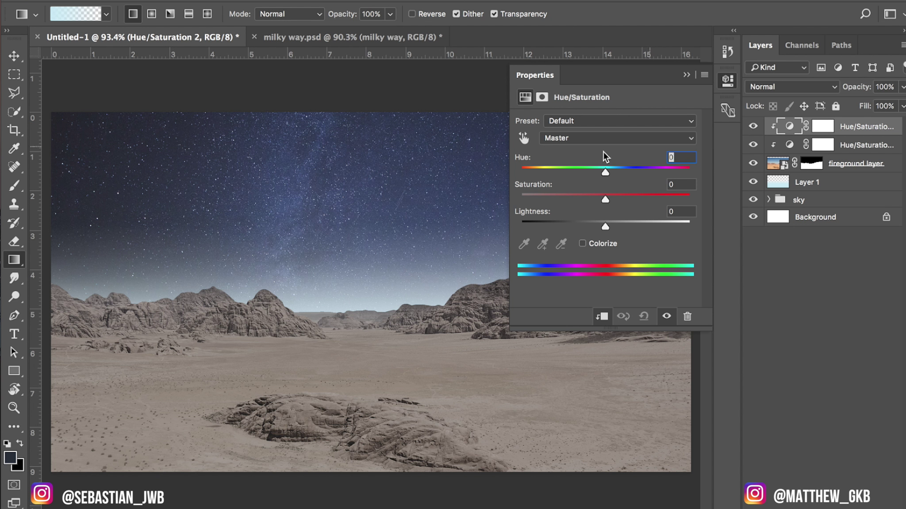
drag(607, 170, 688, 174)
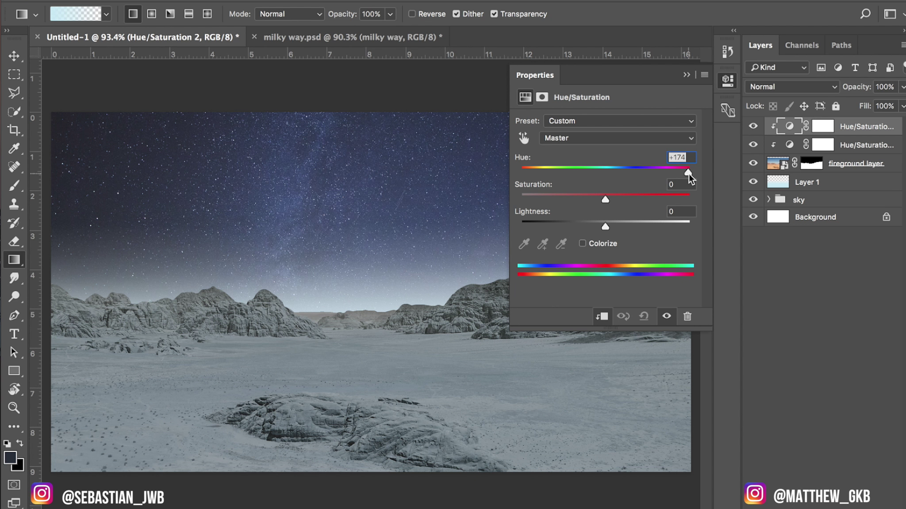
click(686, 74)
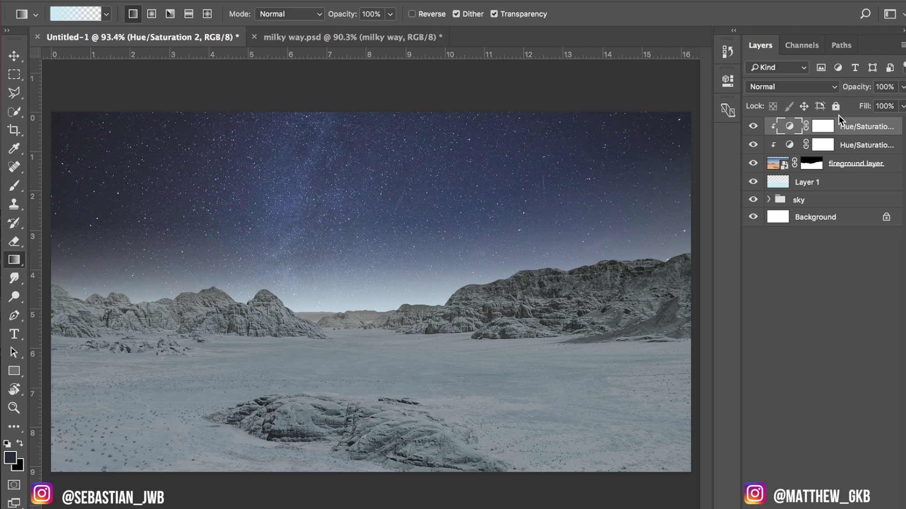
Lower the Hue/Saturation 2 layer's opacity to 23% and compare the desert with and without it.
double_click(789, 145)
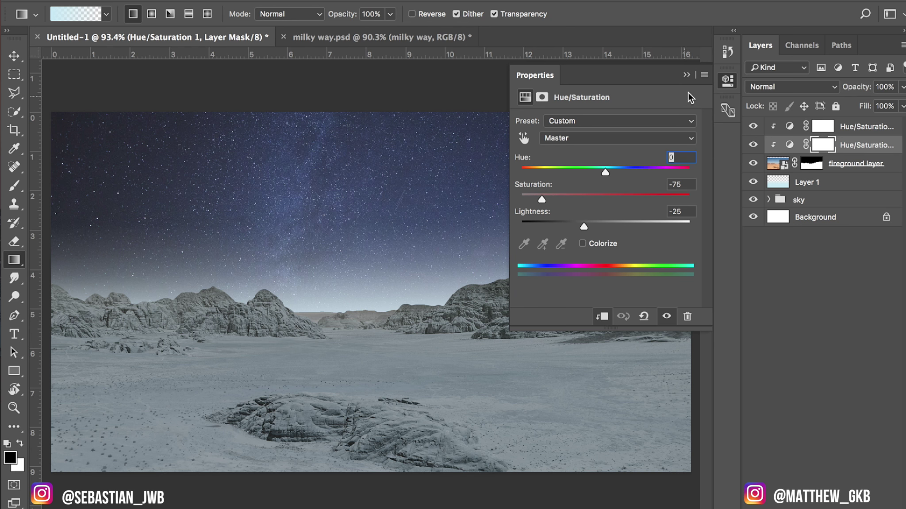
click(687, 75)
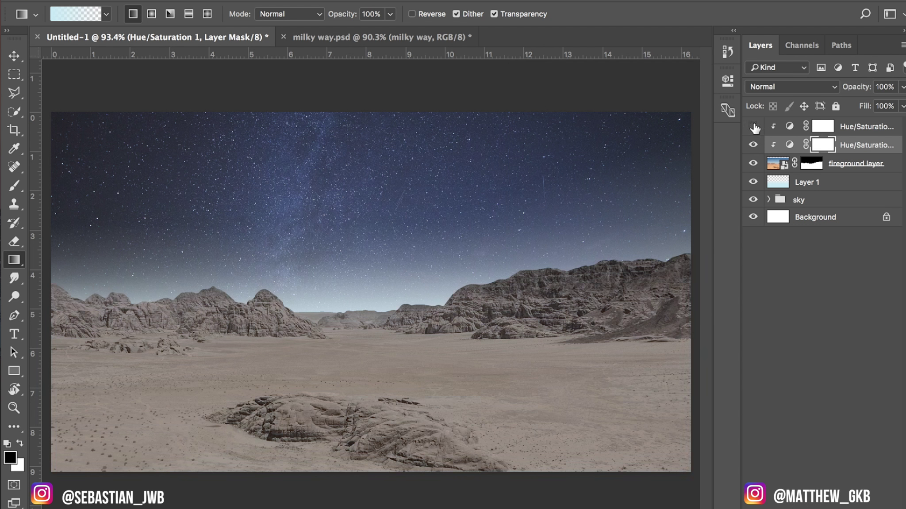
click(890, 129)
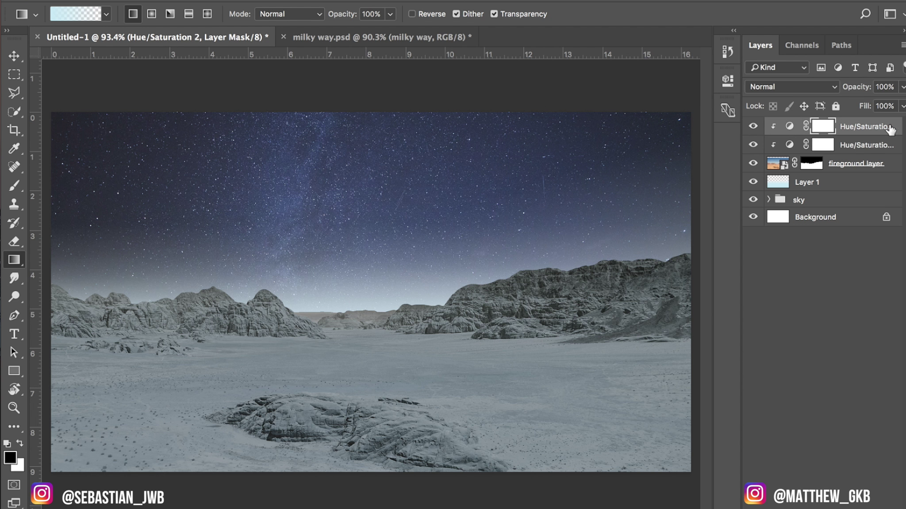
drag(902, 86, 852, 102)
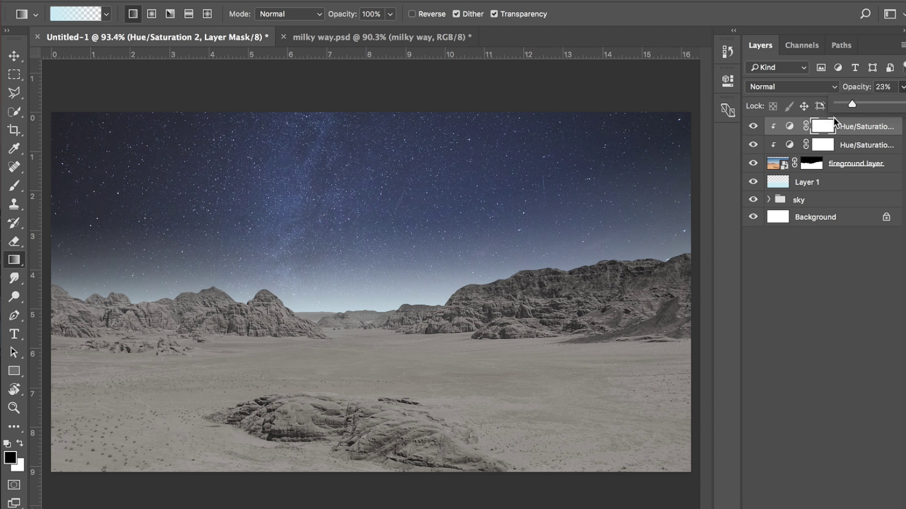
click(753, 127)
click(753, 127)
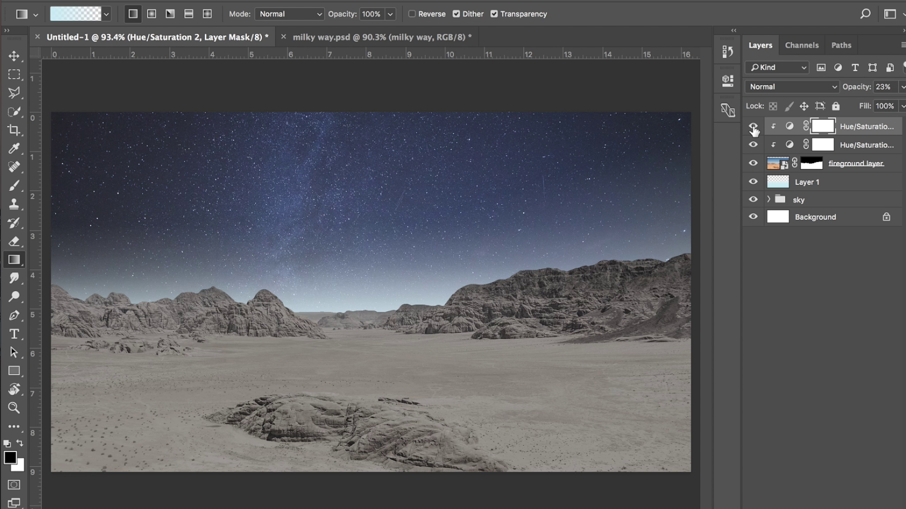
click(753, 127)
click(753, 127)
Move the fireground layer slightly upward so the desert hills sit higher against the sky.
click(865, 170)
key(v)
drag(141, 330, 142, 317)
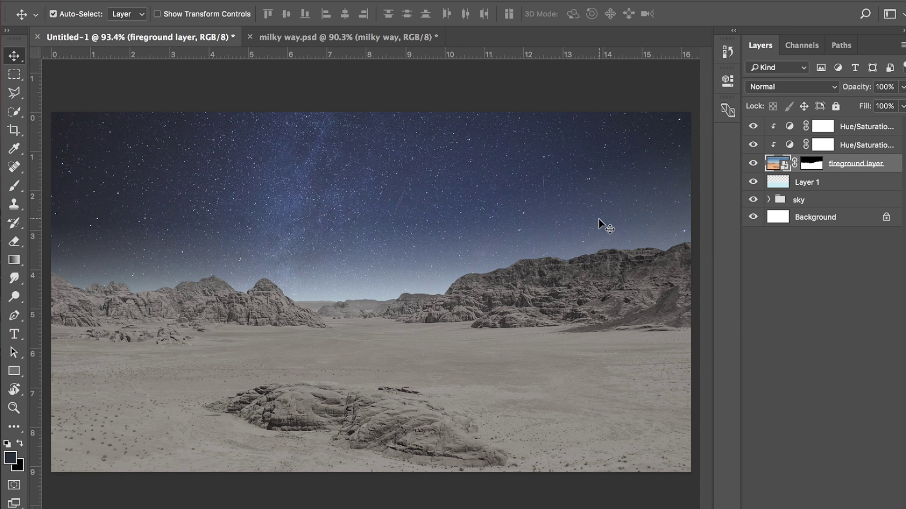
Bring the dark-topped fog bank picture from the browser's fog png image results into the Photoshop composite, placed over the centre of the desert.
key(super)
key(super+Tab)
click(478, 21)
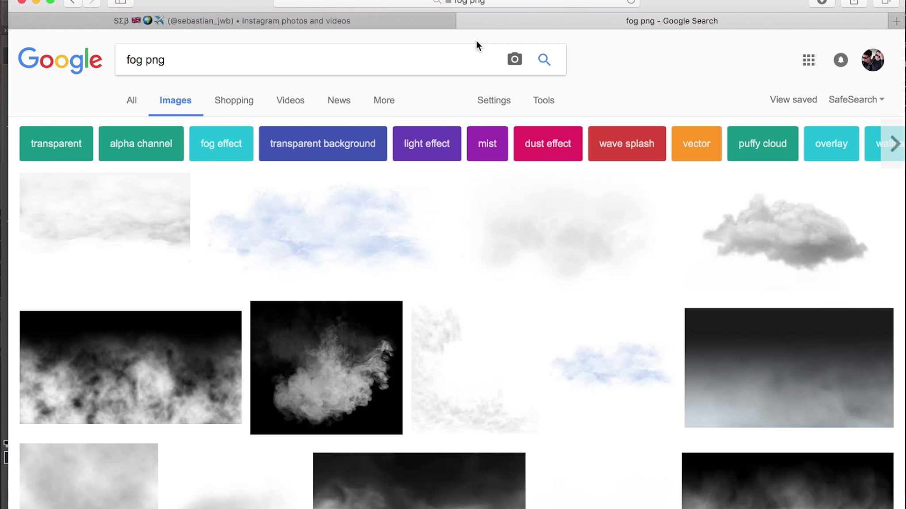
scroll(332, 244, down, 5)
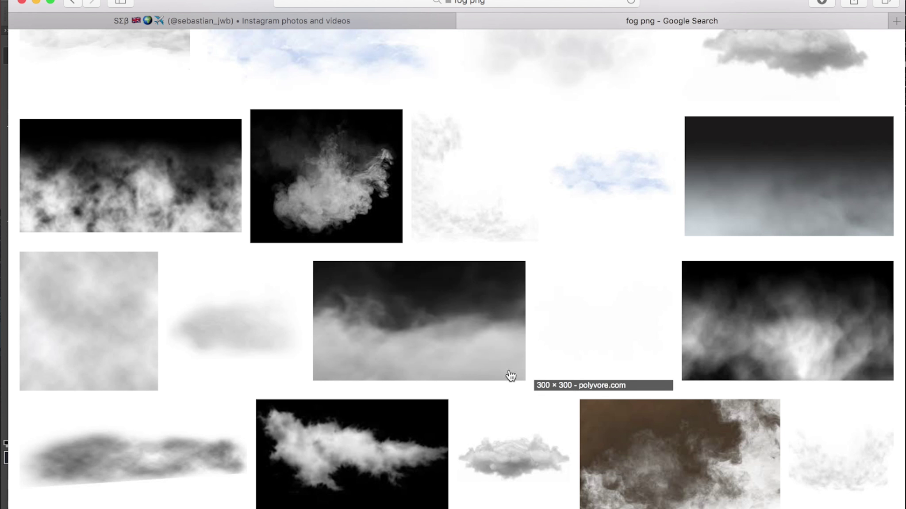
click(518, 319)
key(super+Tab)
drag(360, 351, 421, 294)
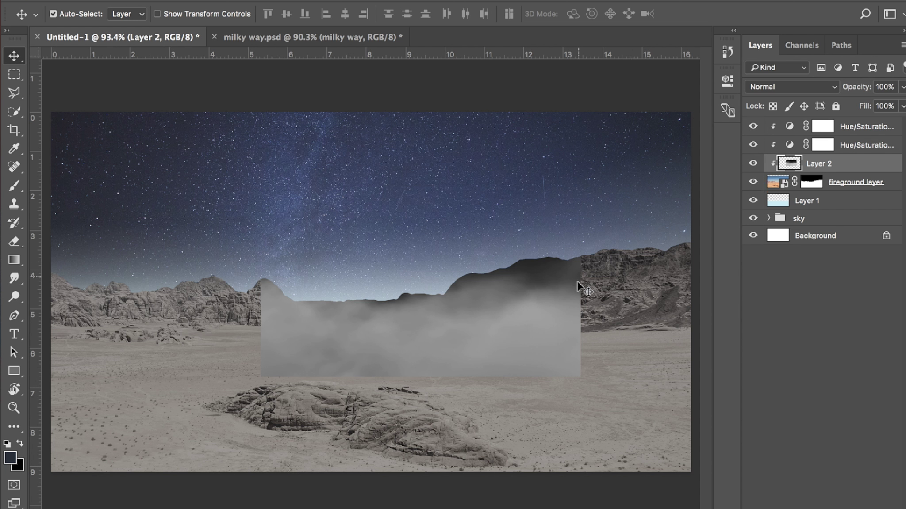
Bring Layer 2 to the top of the layer stack, unclipped, and clip both Hue/Saturation adjustments to the fireground layer again.
alt+click(806, 174)
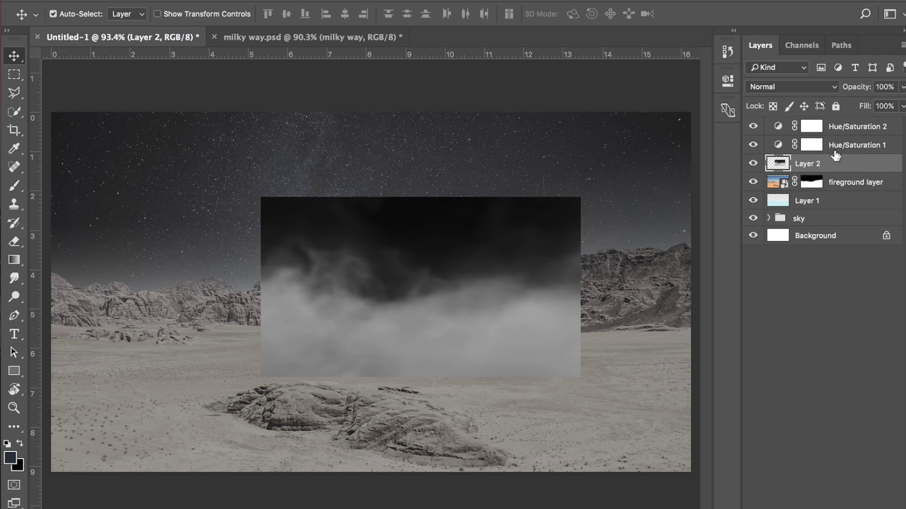
drag(836, 164, 813, 120)
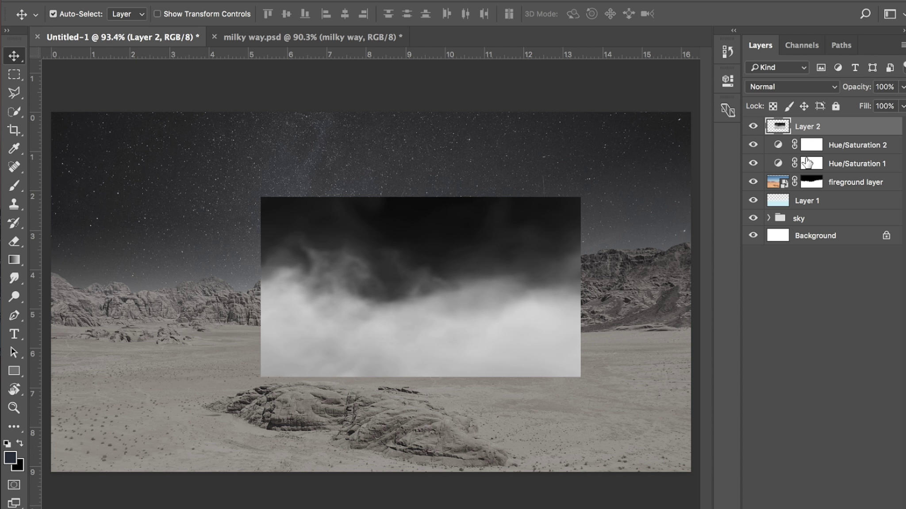
alt+click(805, 171)
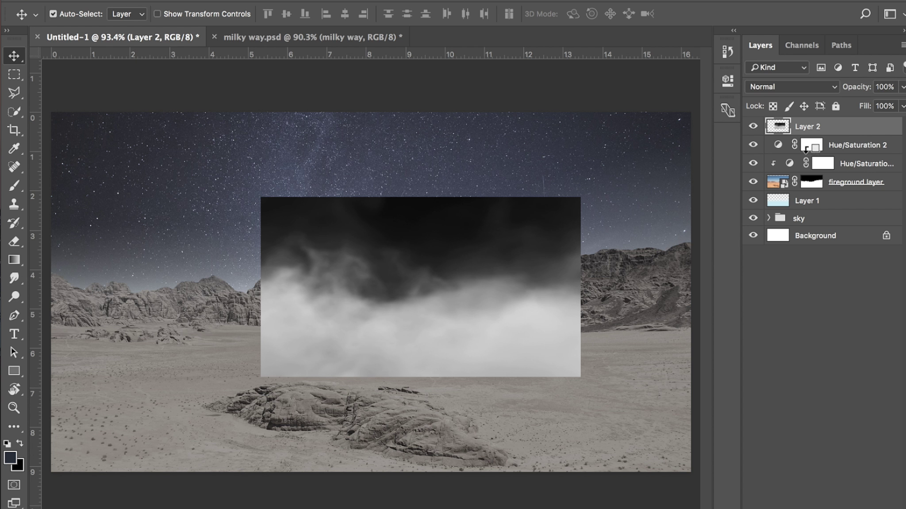
alt+click(804, 153)
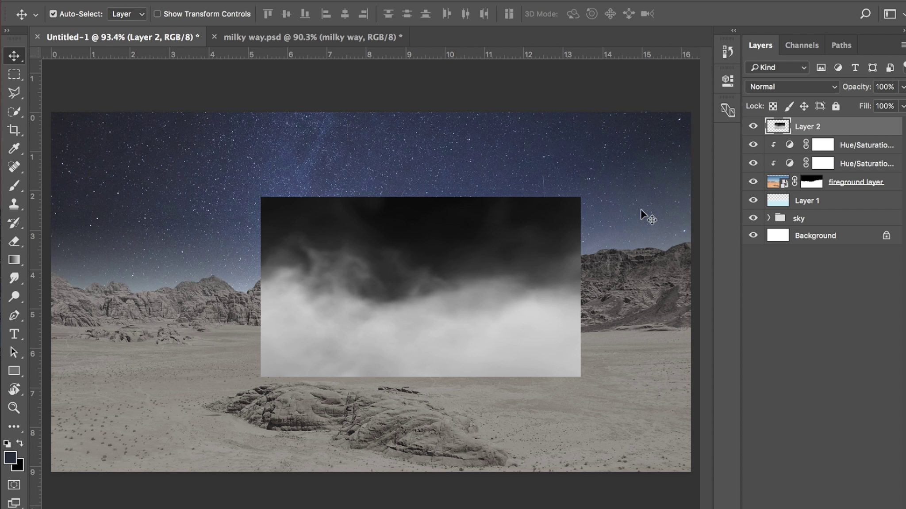
Scale the fog picture on Layer 2 up to cover the whole canvas and set its blending mode to Lighten.
key(ctrl+t)
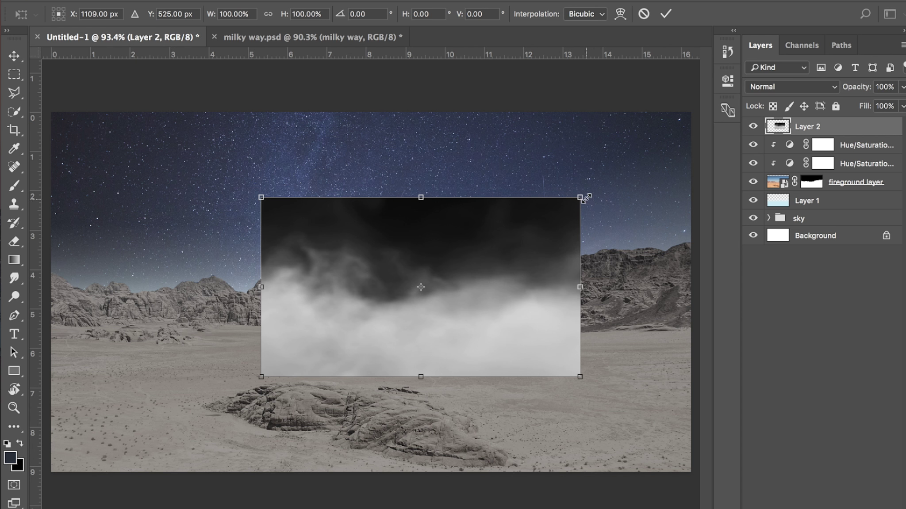
drag(592, 192, 735, 97)
drag(542, 259, 486, 276)
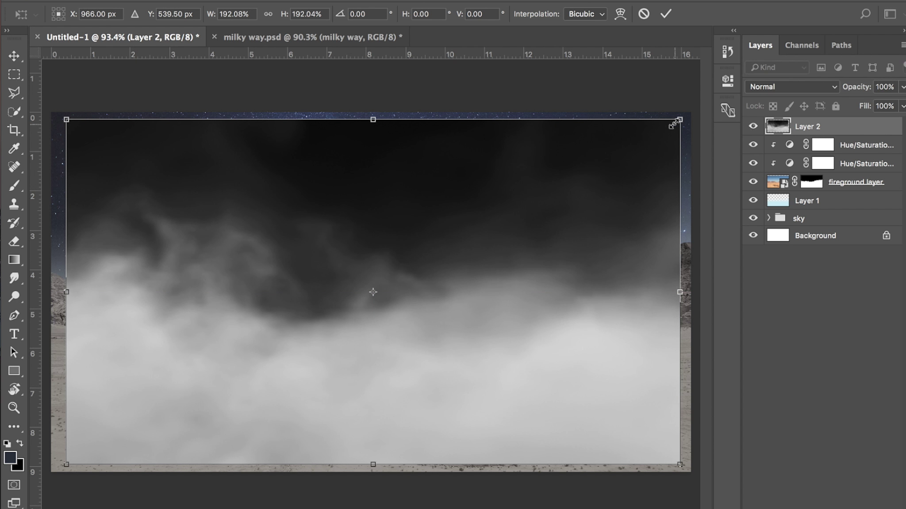
key(Return)
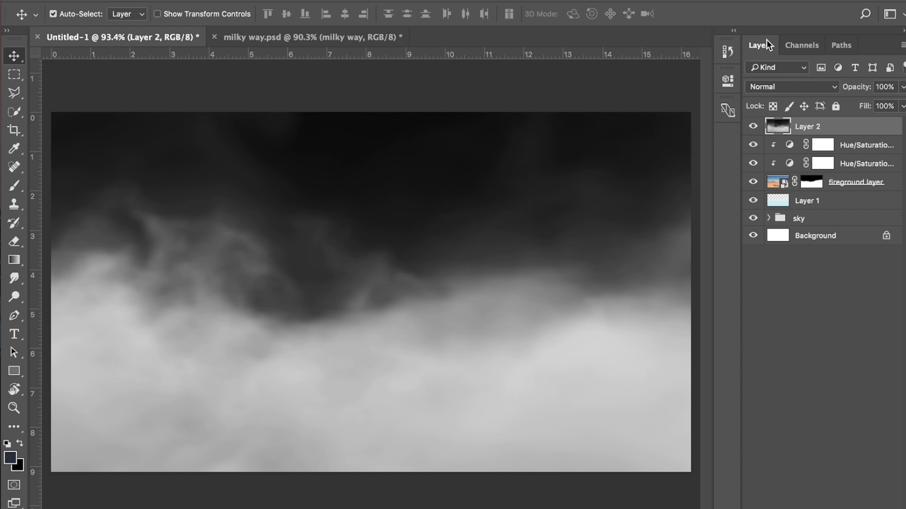
click(795, 84)
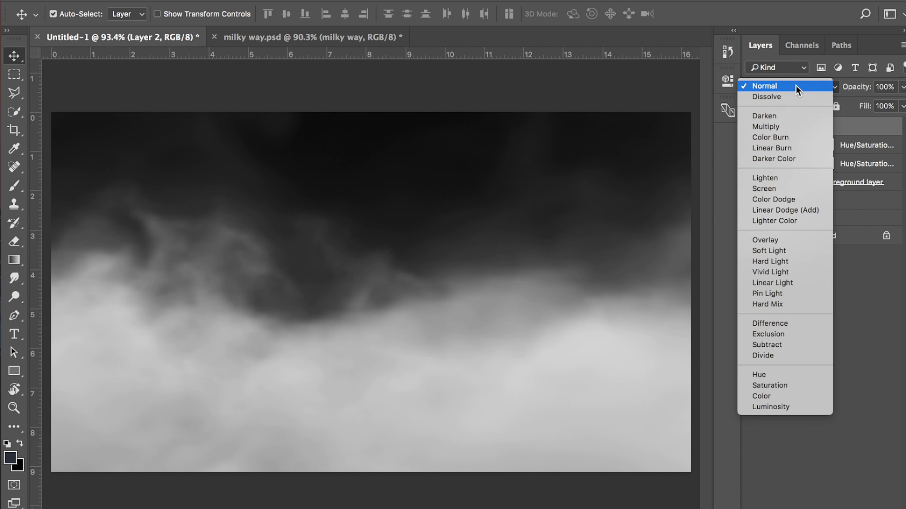
click(775, 179)
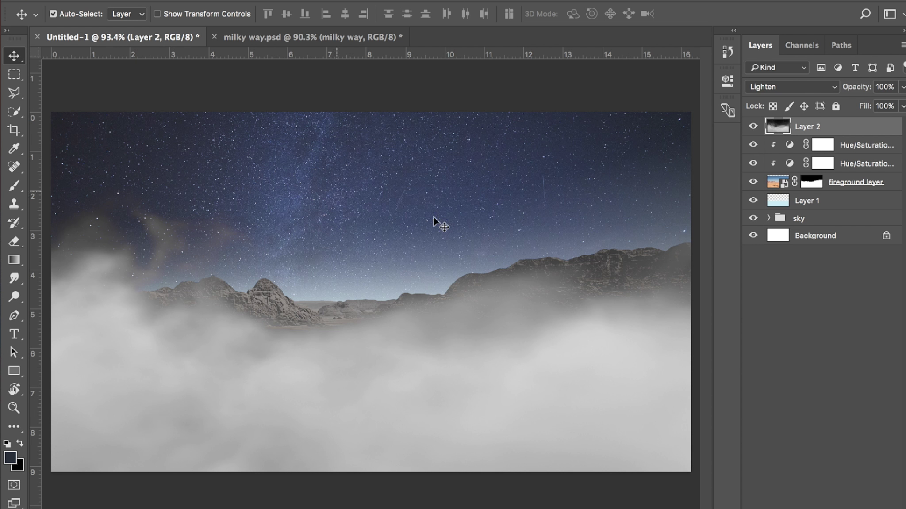
Flatten the fog vertically and position it as a band across the hills and the far part of the desert.
key(ctrl+t)
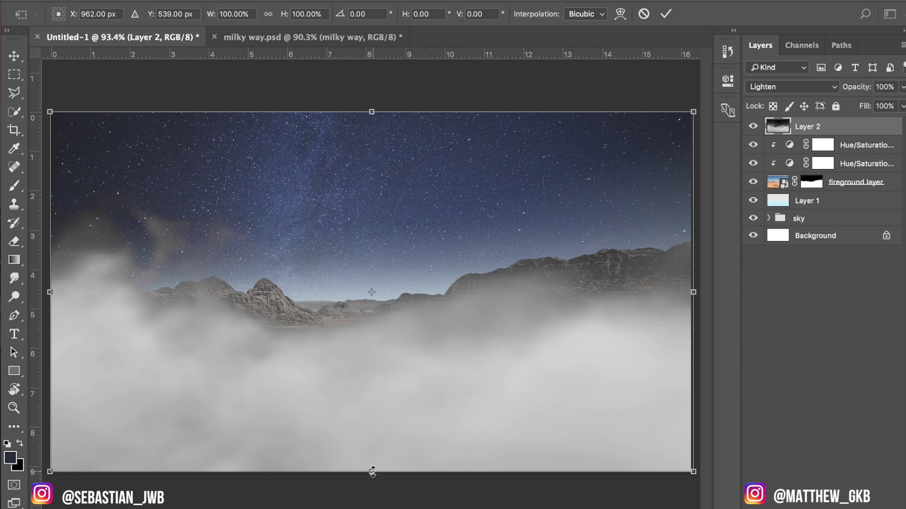
drag(372, 471, 372, 401)
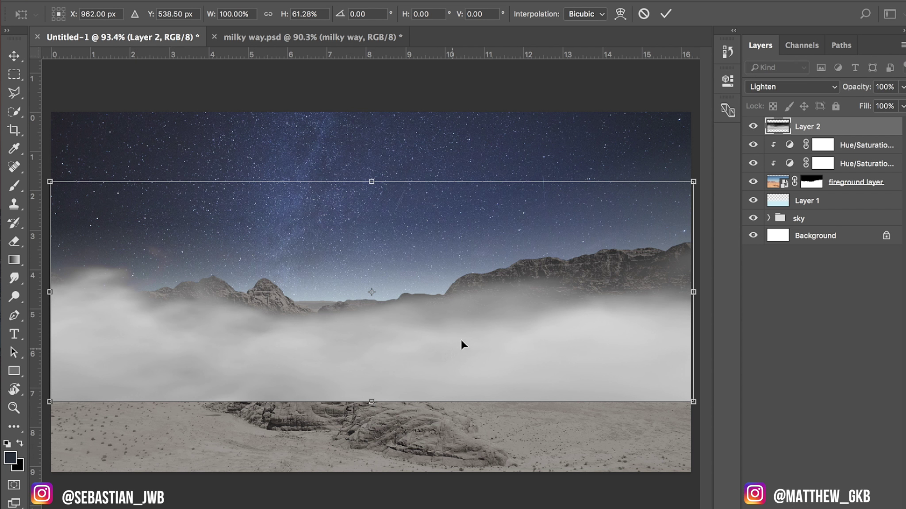
drag(493, 312, 499, 258)
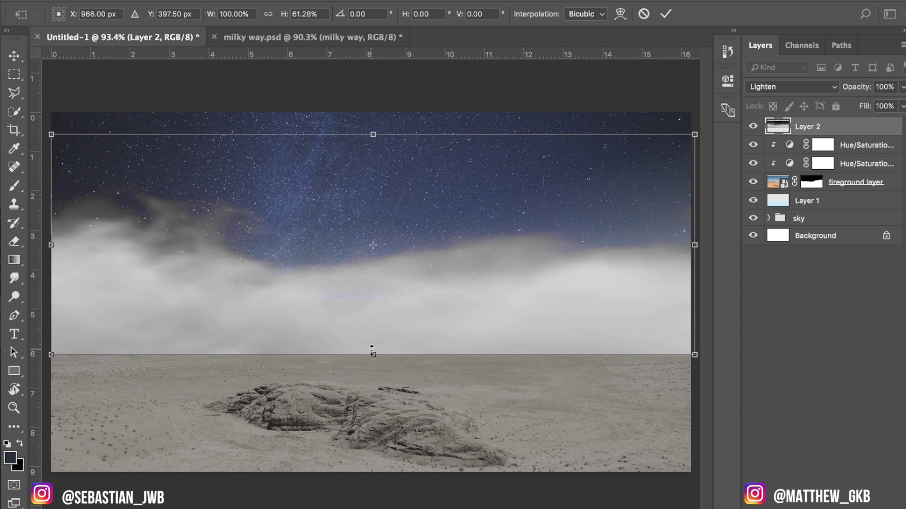
key(Return)
Lower the opacity of the fog picture's layer to 53%.
click(902, 87)
drag(855, 102, 860, 104)
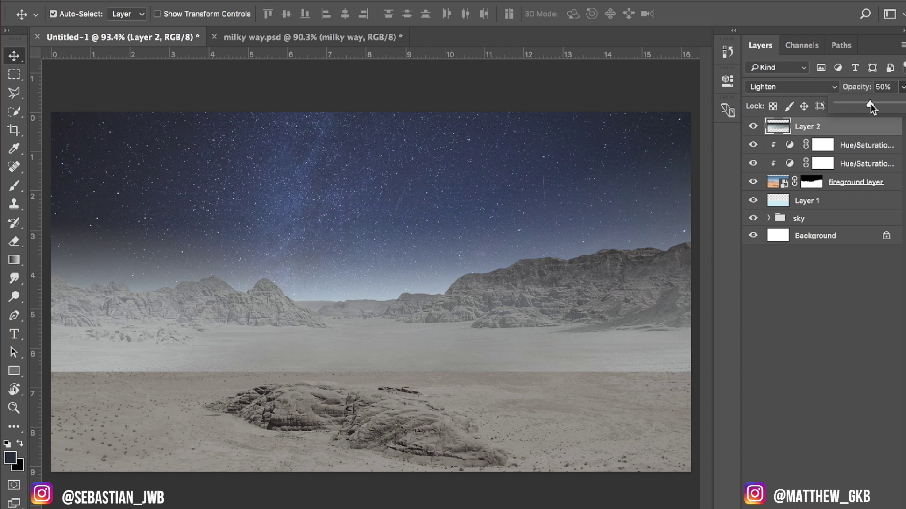
click(785, 171)
Rename Layer 2 as fog and add a white layer mask to it.
double_click(818, 128)
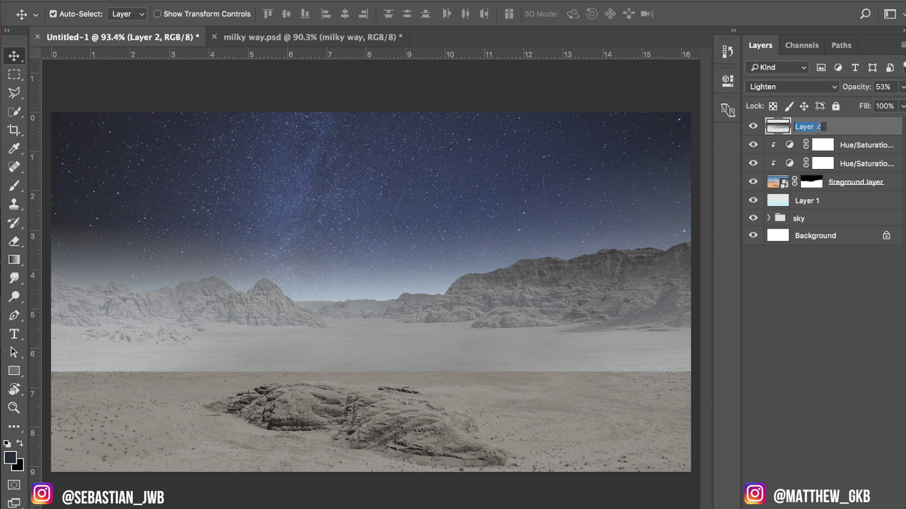
text(fog)
key(Return)
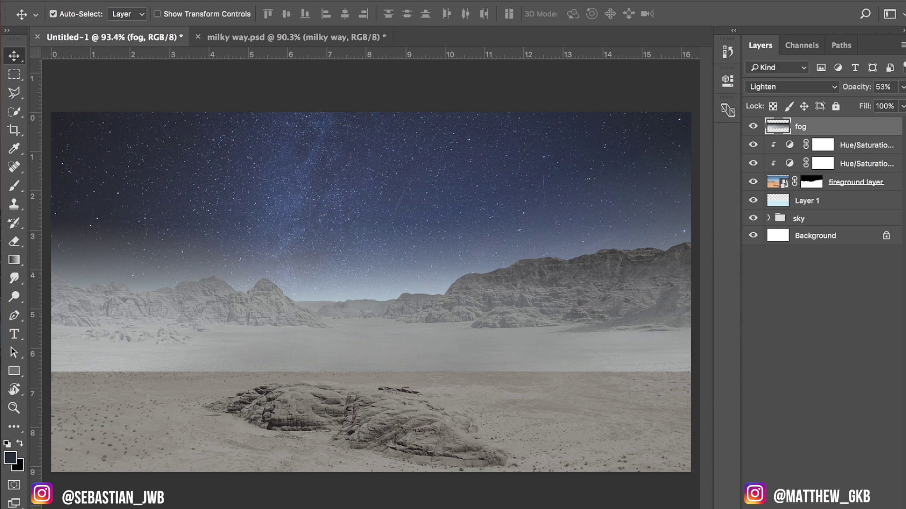
key(ctrl+shift+m)
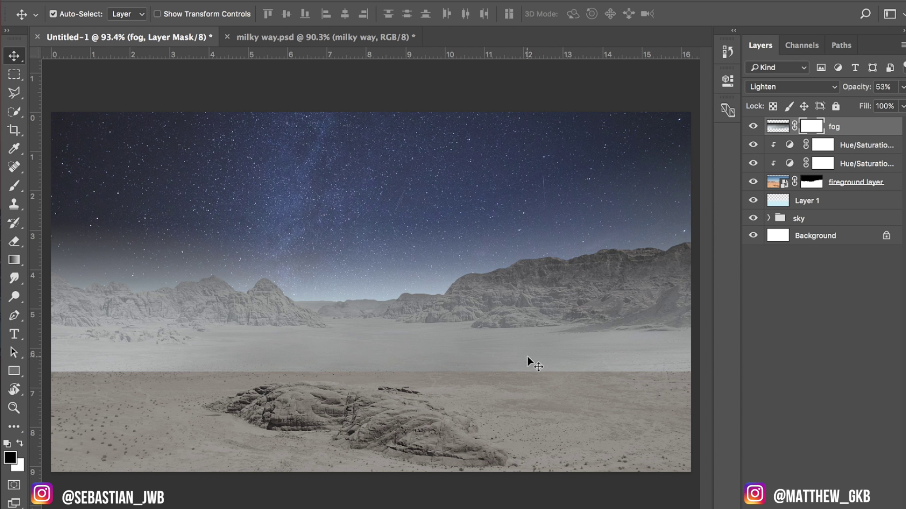
Mask the fog out of the foreground desert by painting black on the fog layer's mask with a soft 500 px brush at 0% hardness.
key(b)
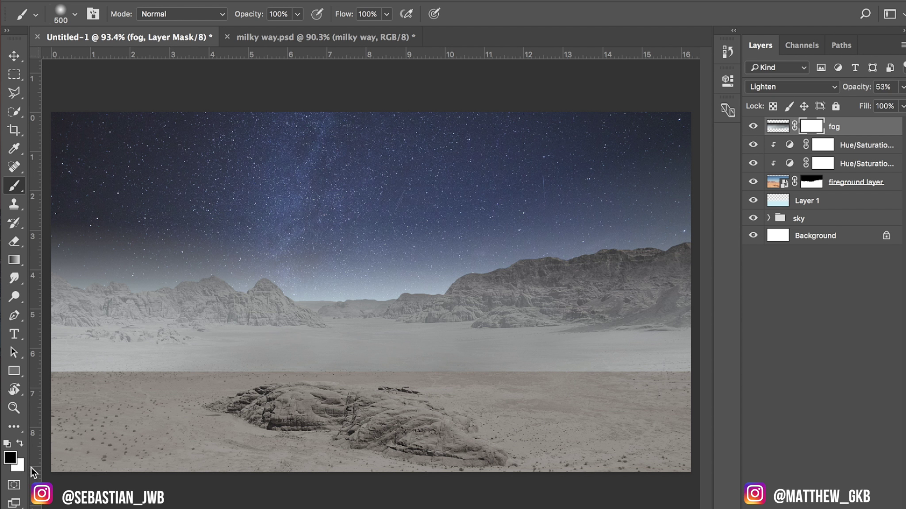
right_click(316, 311)
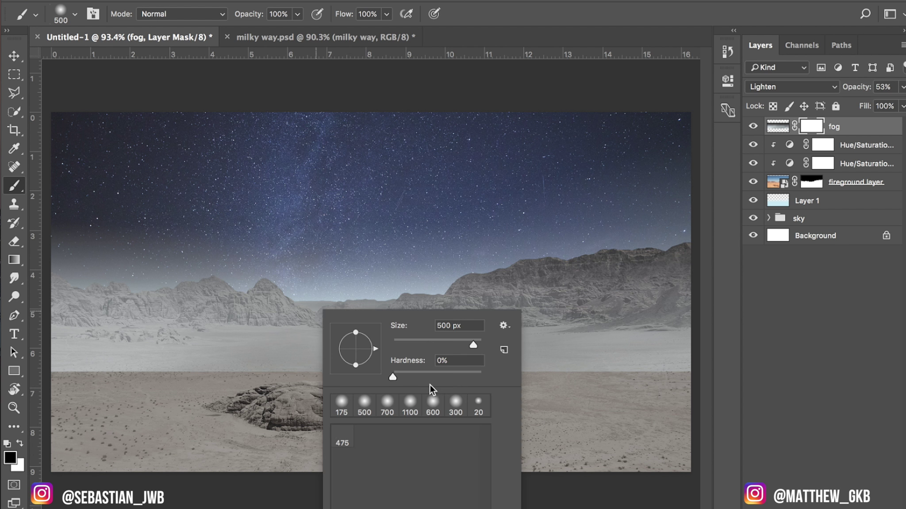
mouse_move(401, 370)
mouse_down()
mouse_move(478, 371)
mouse_move(293, 376)
mouse_up()
key(Return)
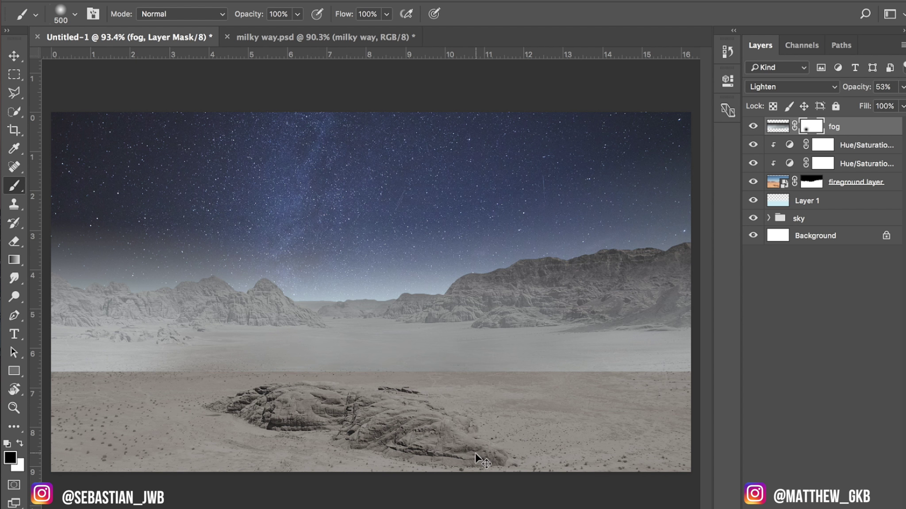
click(11, 459)
key(Return)
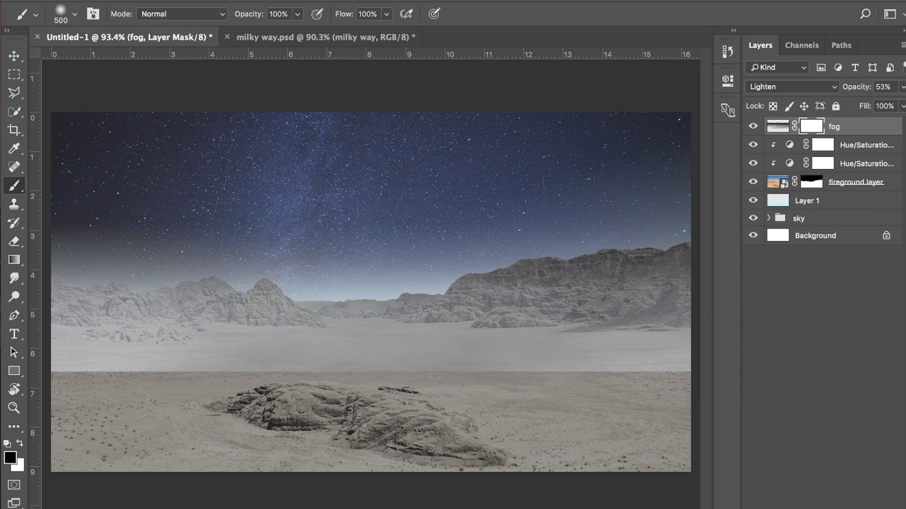
key(x)
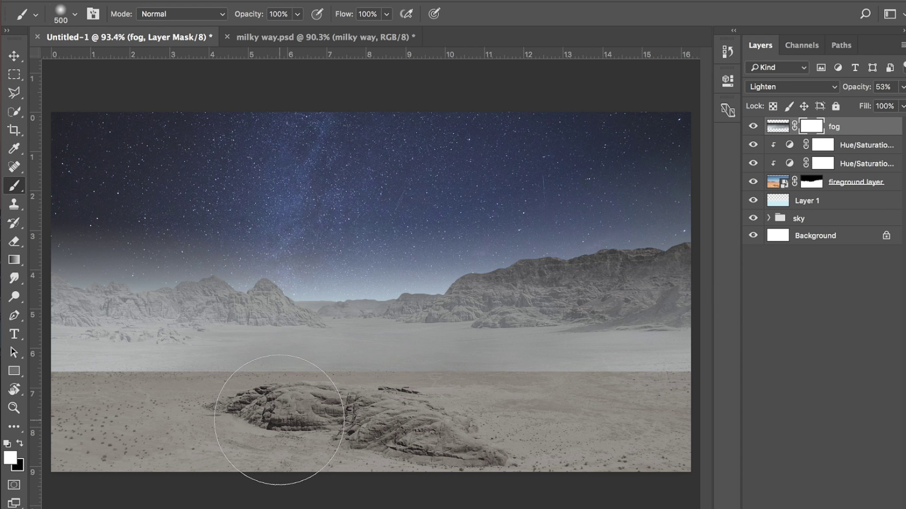
key(x)
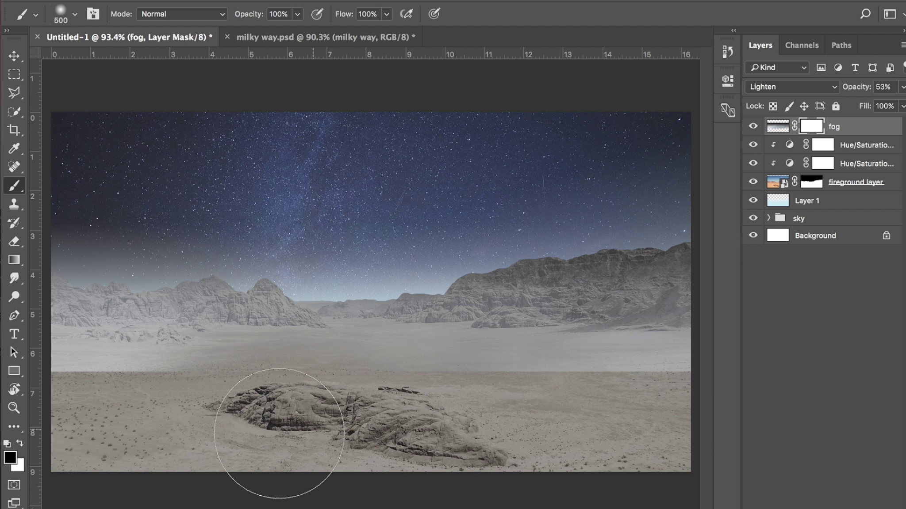
mouse_move(279, 430)
mouse_down()
mouse_move(142, 434)
mouse_move(110, 418)
mouse_move(53, 424)
mouse_up()
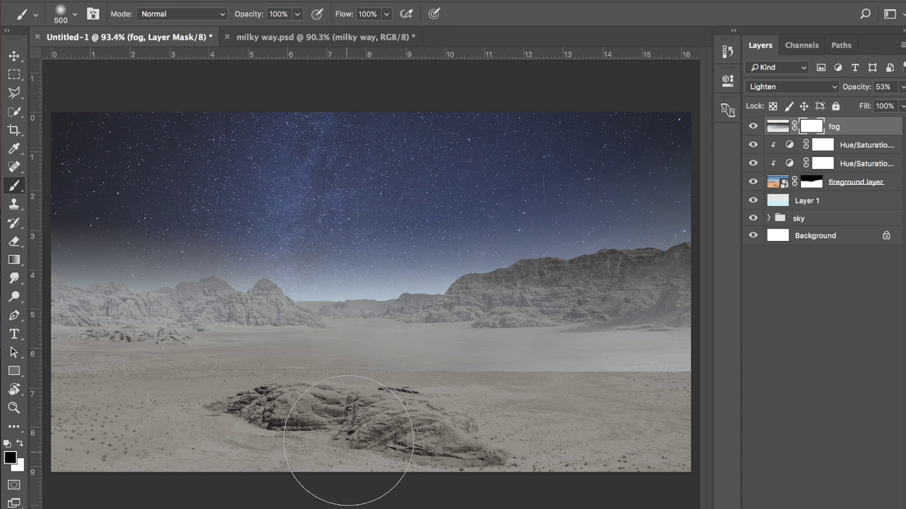
mouse_move(607, 440)
mouse_down()
mouse_move(595, 425)
mouse_move(648, 425)
mouse_move(525, 399)
mouse_move(457, 400)
mouse_move(524, 379)
mouse_move(625, 392)
mouse_move(587, 406)
mouse_move(314, 412)
mouse_move(225, 375)
mouse_move(157, 397)
mouse_up()
Paint black across the sky and hilltops on the fog layer's mask with the 500 px brush, leaving only low-lying fog.
key(bracketleft)
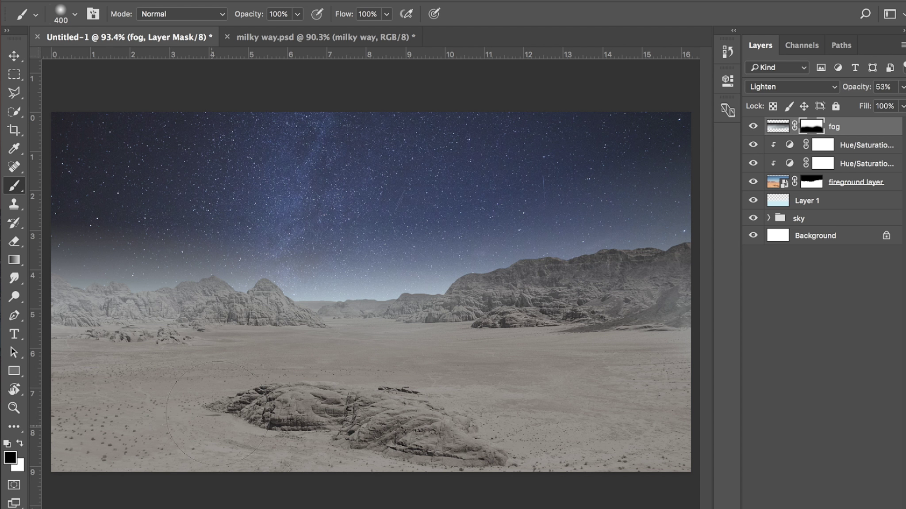
key(bracketright)
key(bracketright)
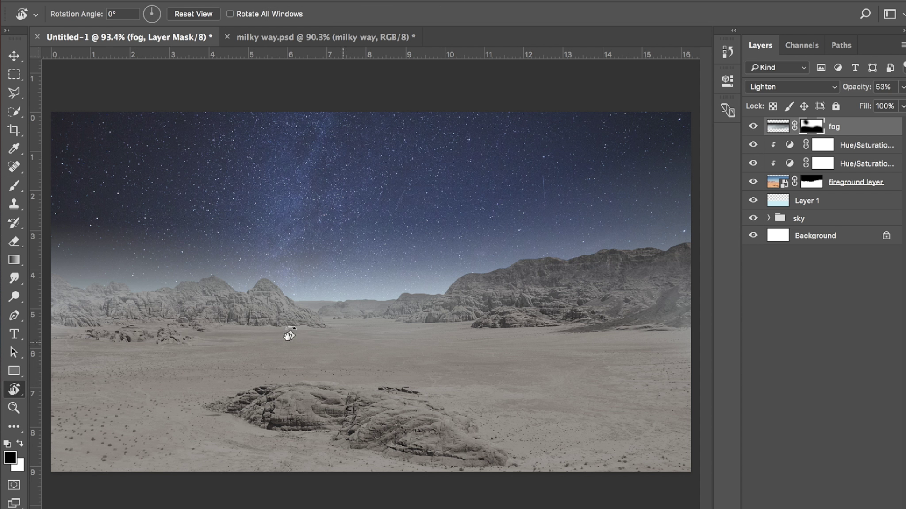
click(226, 258)
mouse_move(226, 259)
mouse_down()
mouse_move(158, 172)
mouse_move(91, 202)
mouse_up()
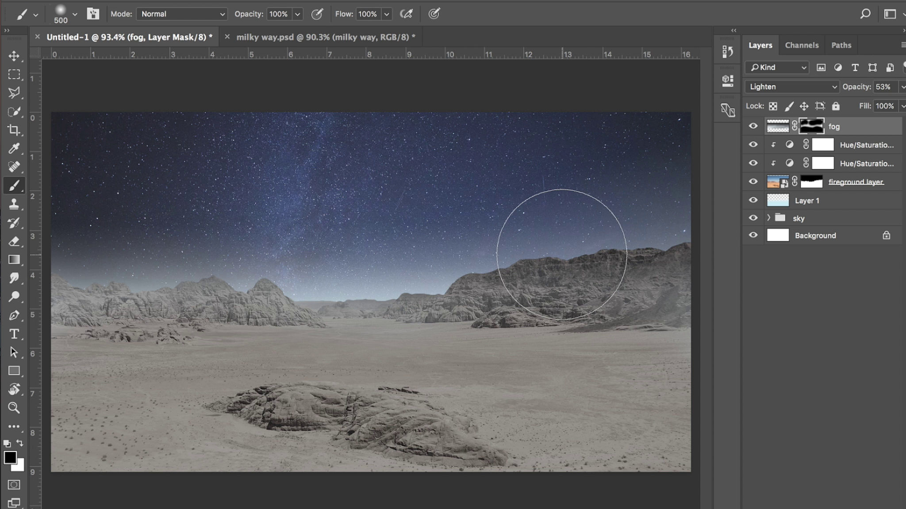
Switch the painting colour to white and reduce the brush size to 175 px for refining the fog mask.
key(x)
key(bracketleft)
key(bracketleft)
key(bracketleft)
key(bracketleft)
key(bracketleft)
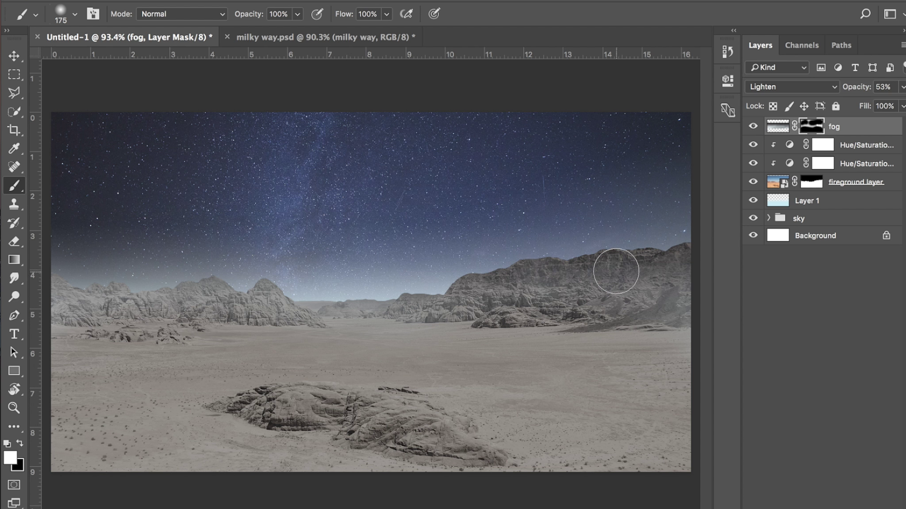
Look at the milky way.psd composite as a reference and return to the Untitled-1 document.
key(ctrl+Tab)
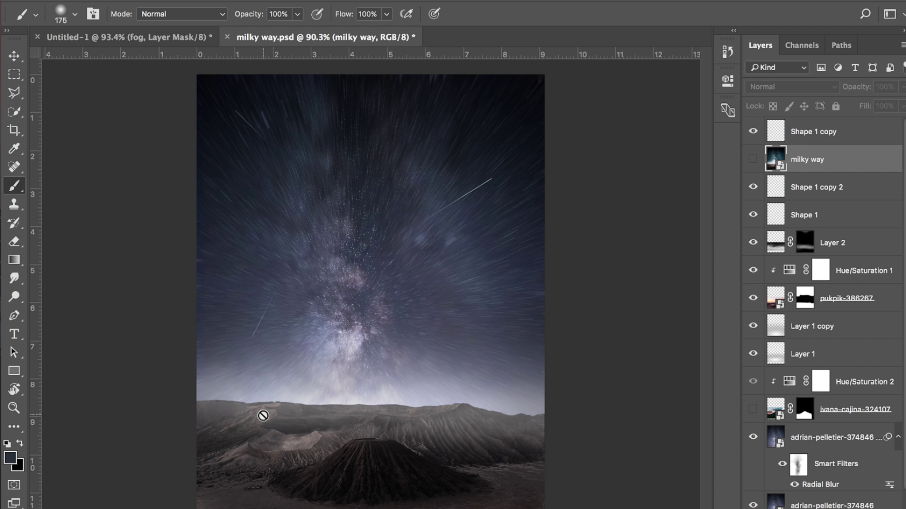
click(126, 38)
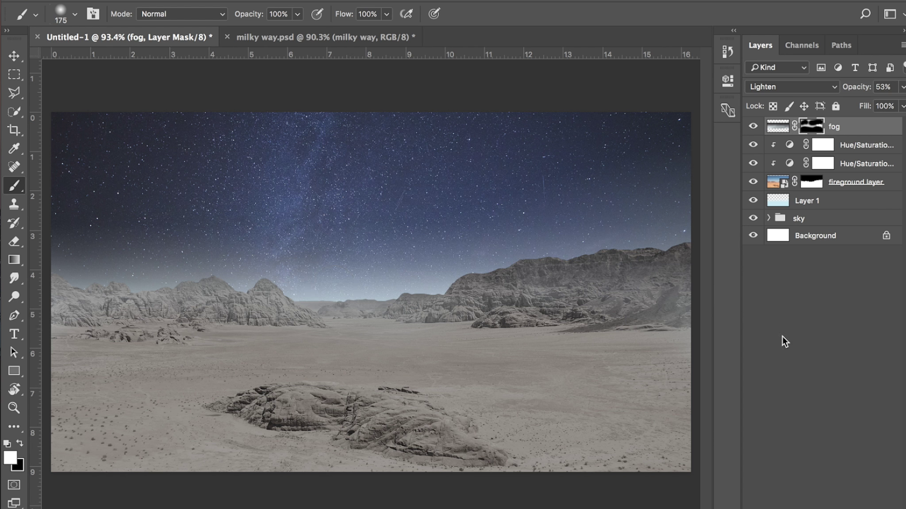
Add a new layer above Layer 1 and paint a soft dark blue (#023086) spot on the central horizon with a 700 px brush.
click(844, 204)
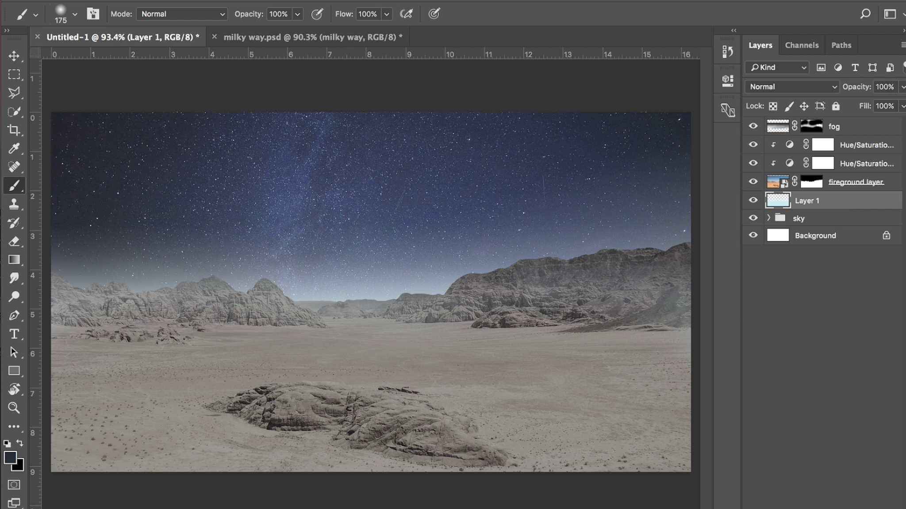
key(super+shift+alt+n)
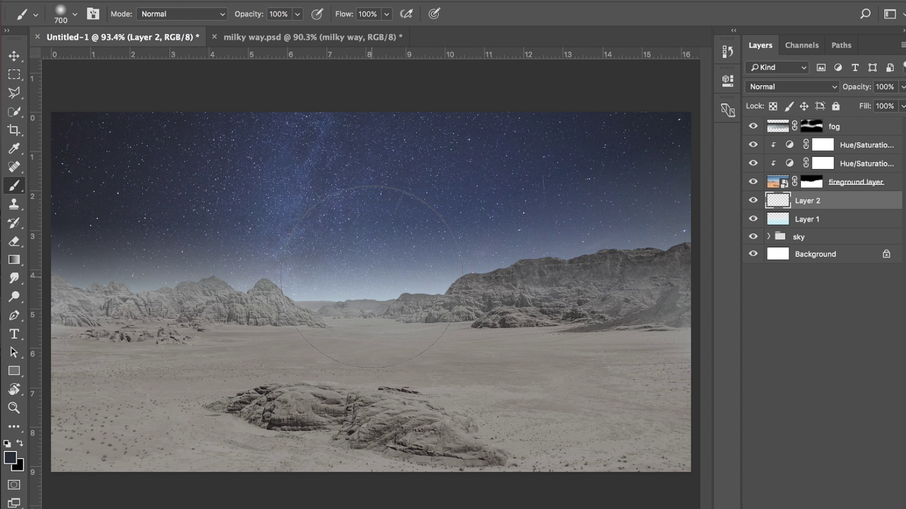
click(16, 461)
mouse_move(545, 209)
mouse_down()
mouse_move(561, 131)
mouse_move(552, 113)
mouse_move(642, 128)
mouse_move(620, 138)
mouse_move(658, 203)
mouse_up()
click(804, 111)
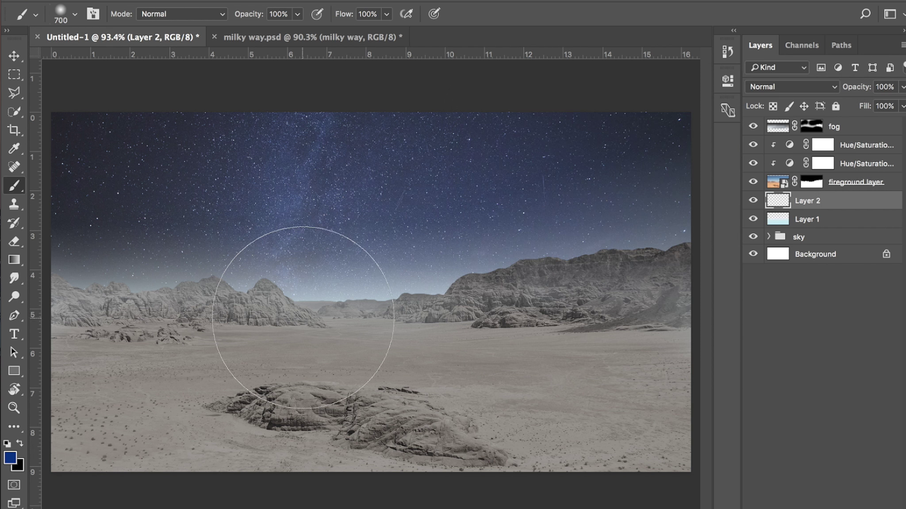
click(374, 265)
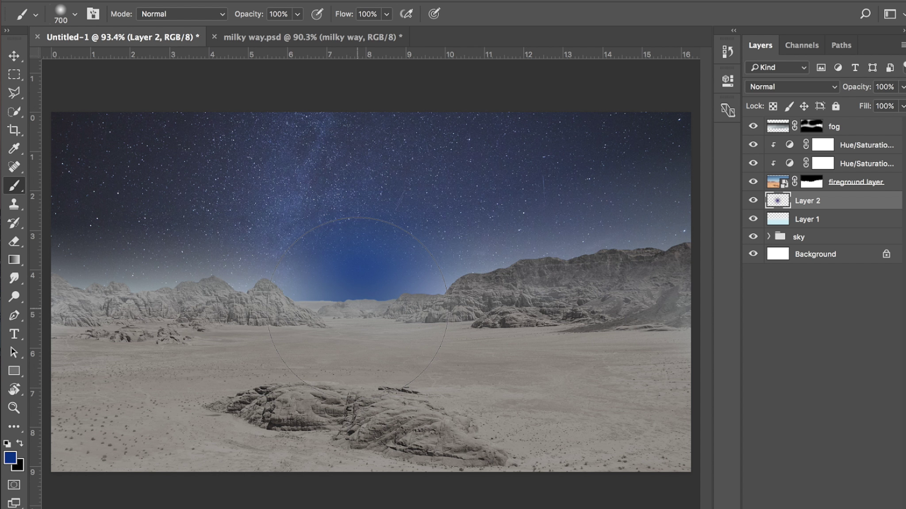
click(376, 265)
click(378, 265)
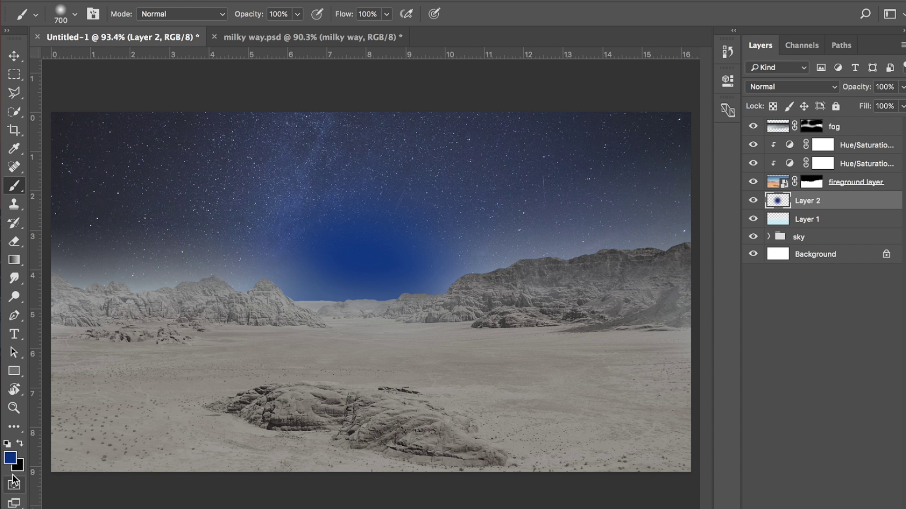
Paint a lighter blue (#2b65d0) spot with a white core over the dark blue one on Layer 2.
click(10, 458)
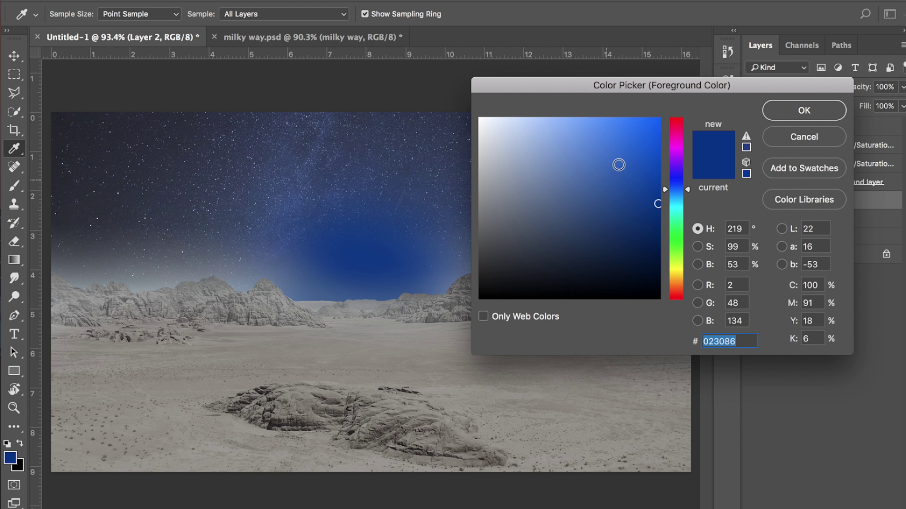
click(622, 151)
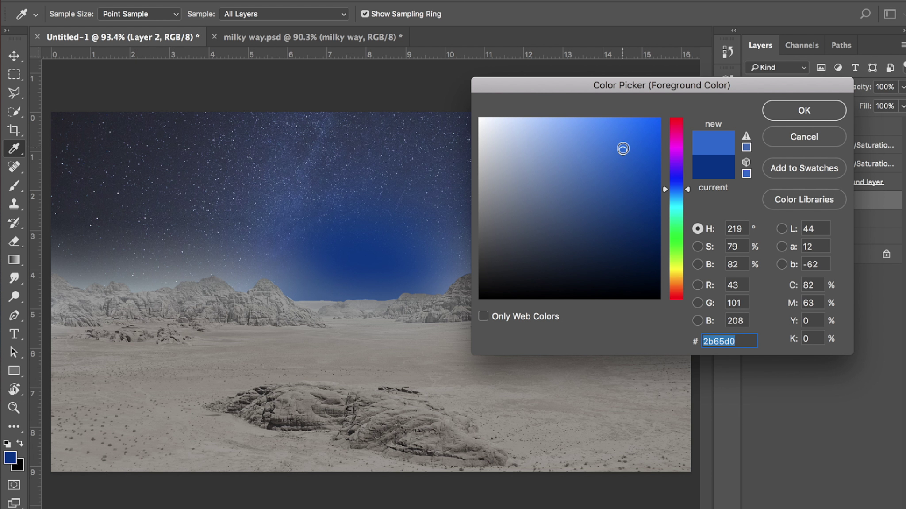
click(823, 116)
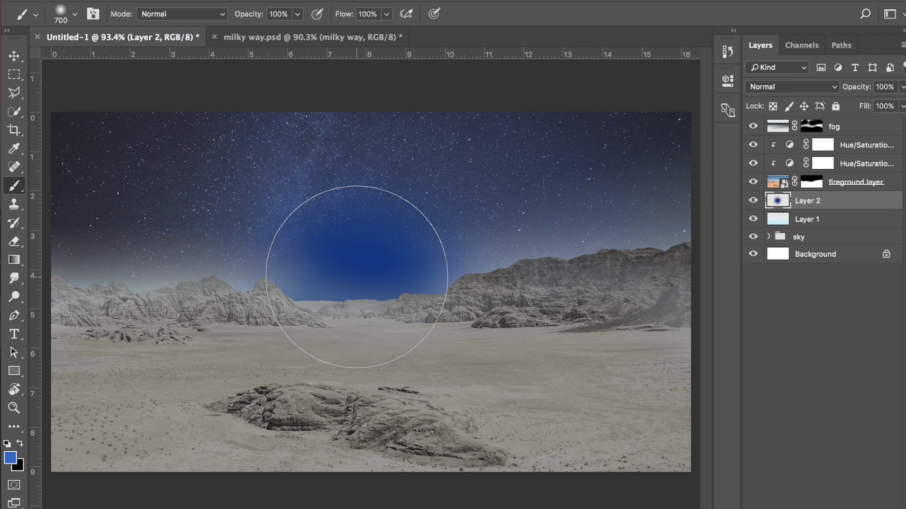
key(d)
key(x)
click(363, 265)
Transform the glow on Layer 2, flattening it to about 37% height and stretching it wider along the horizon.
key(ctrl+t)
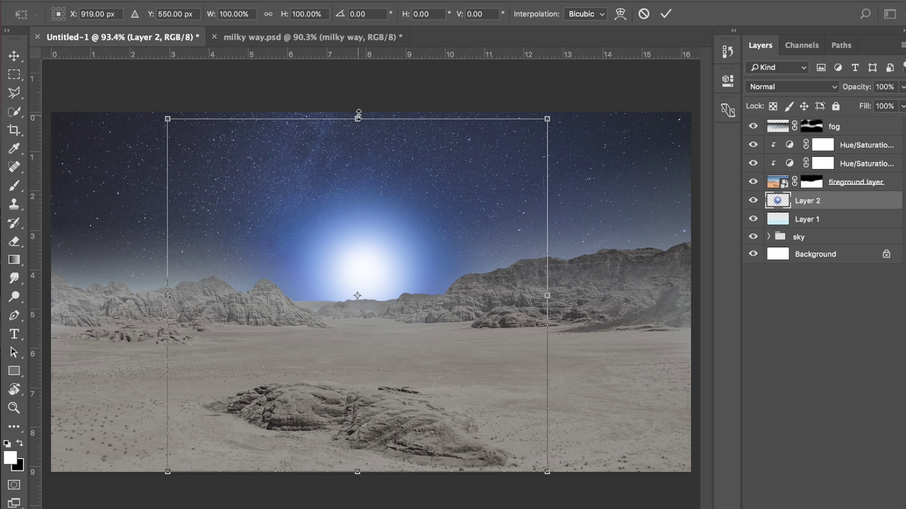
drag(359, 129, 356, 230)
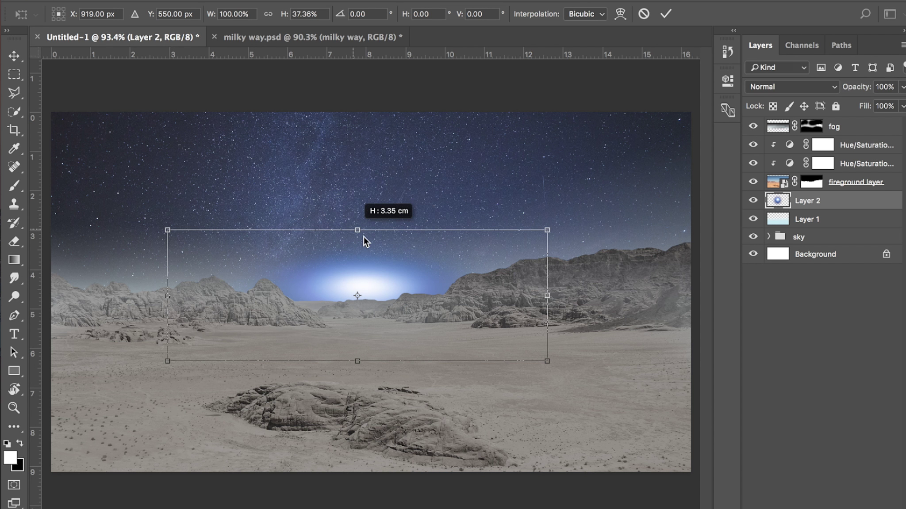
drag(548, 296, 678, 290)
key(Return)
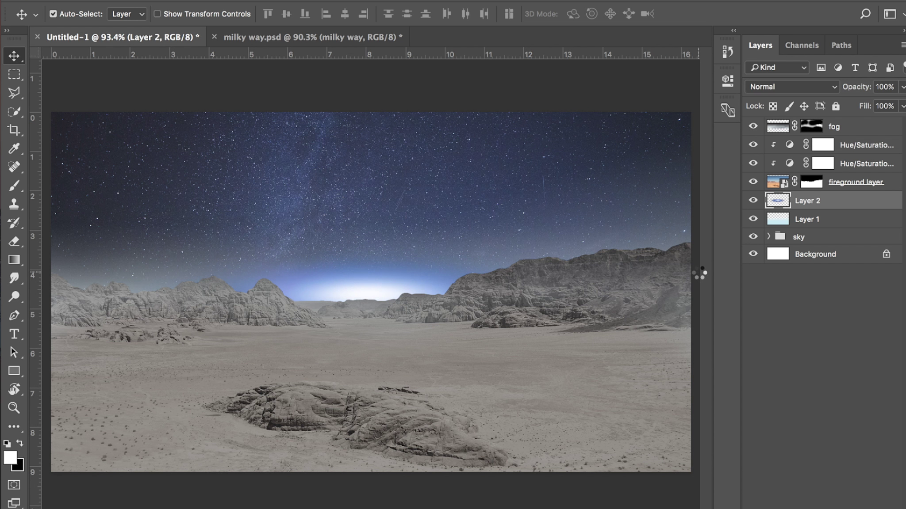
Set Layer 2's blending mode to Linear Dodge (Add) and its opacity to 70%.
click(794, 85)
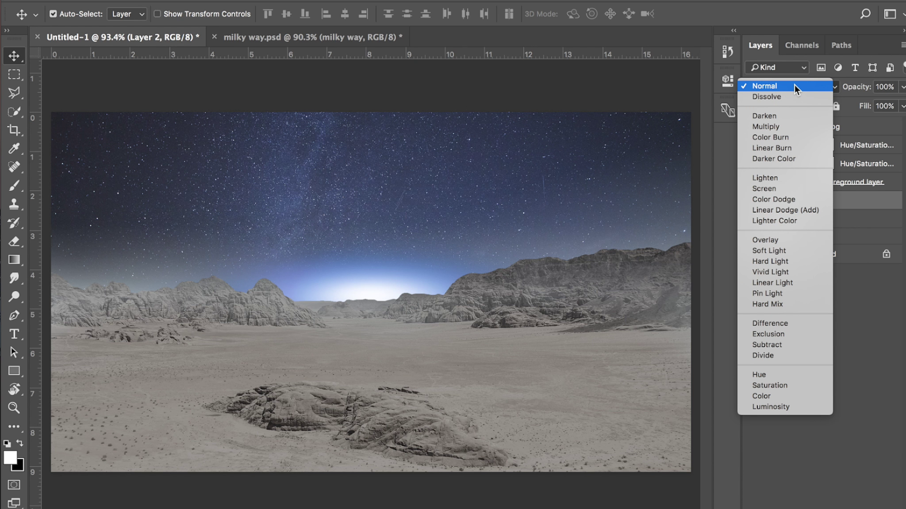
click(804, 210)
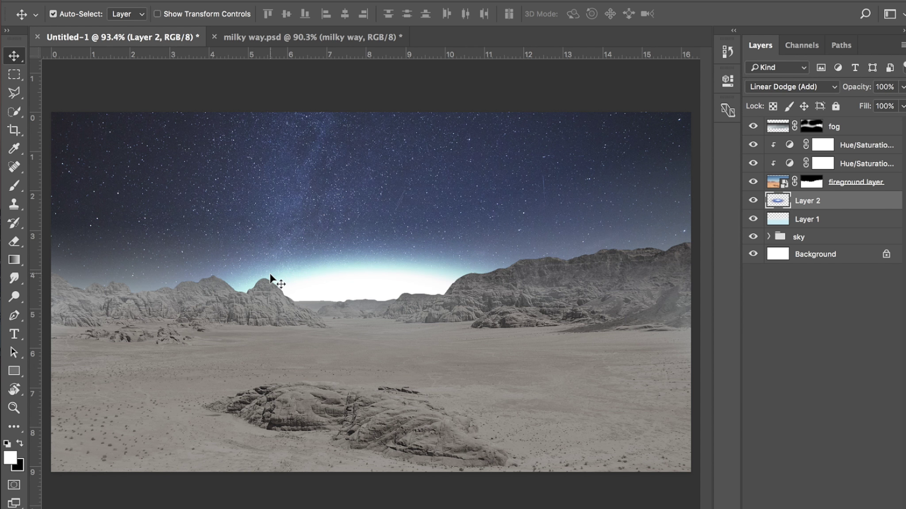
click(903, 87)
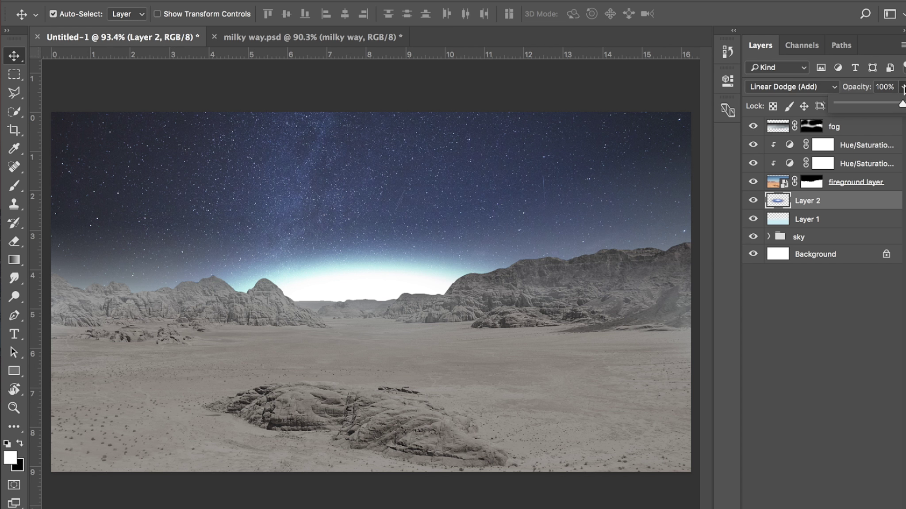
click(873, 103)
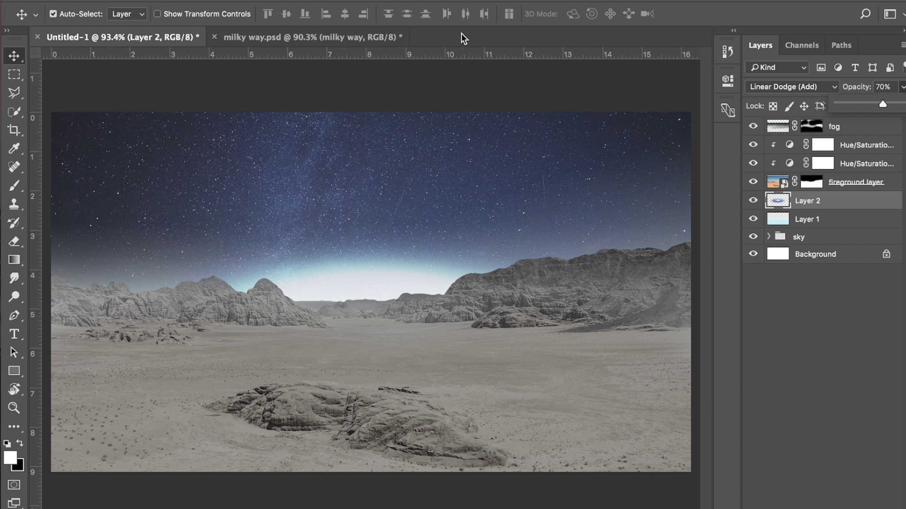
Apply a Gaussian Blur with a radius of 47.2 pixels to the glow on Layer 2.
click(345, 0)
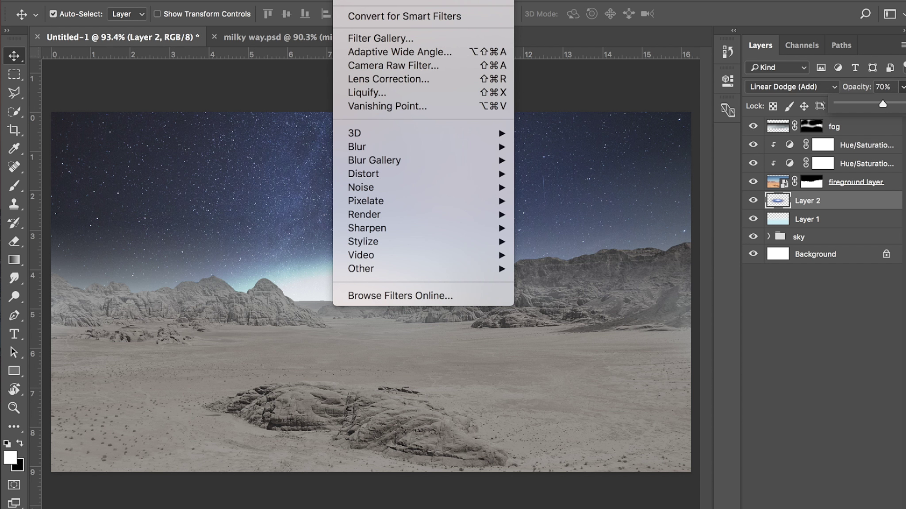
mouse_move(387, 146)
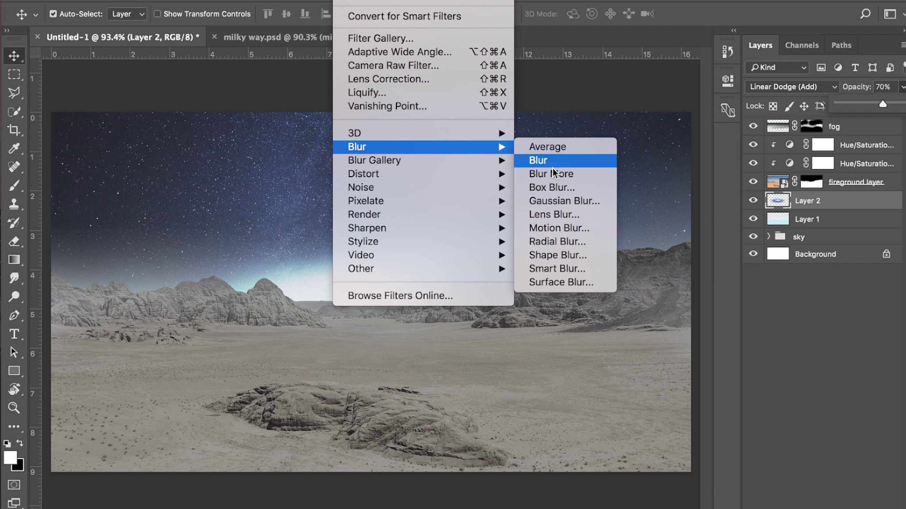
click(566, 201)
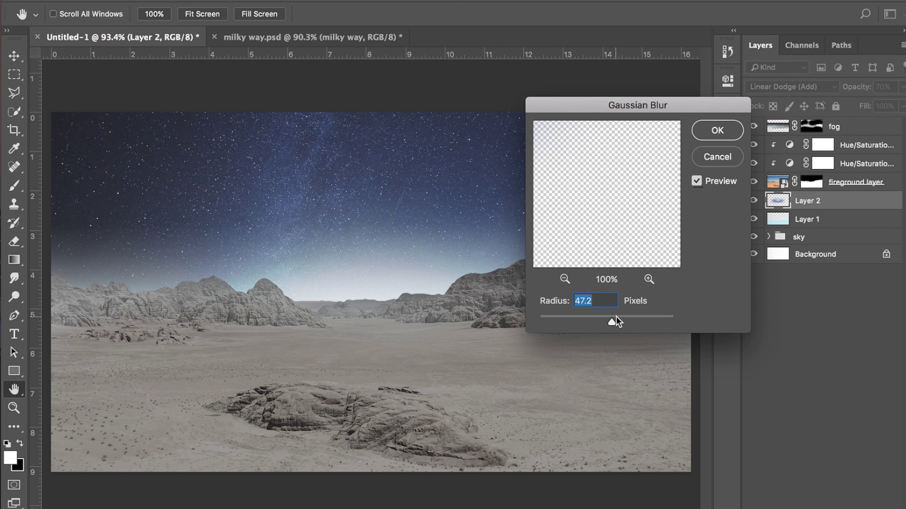
click(717, 130)
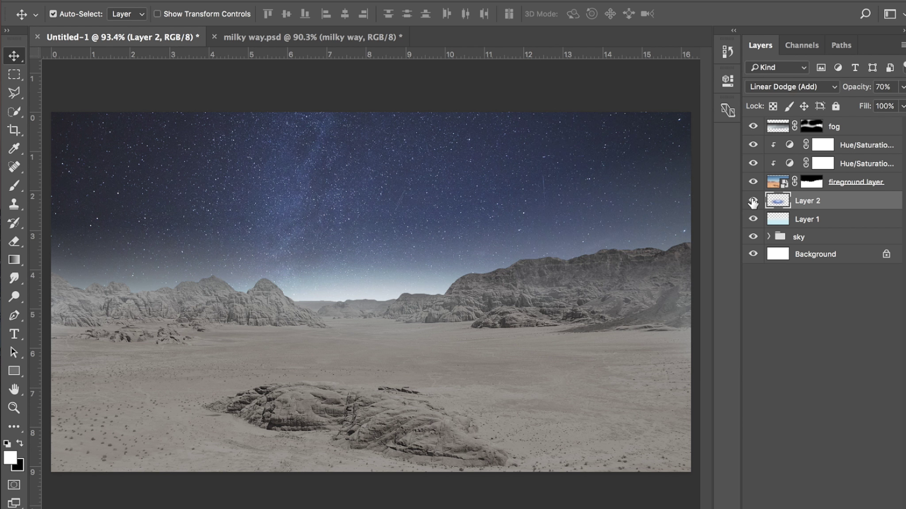
Compare the image with and without the Layer 2 glow and the two Hue/Saturation adjustments, leaving all of them visible.
click(753, 201)
click(753, 201)
click(752, 164)
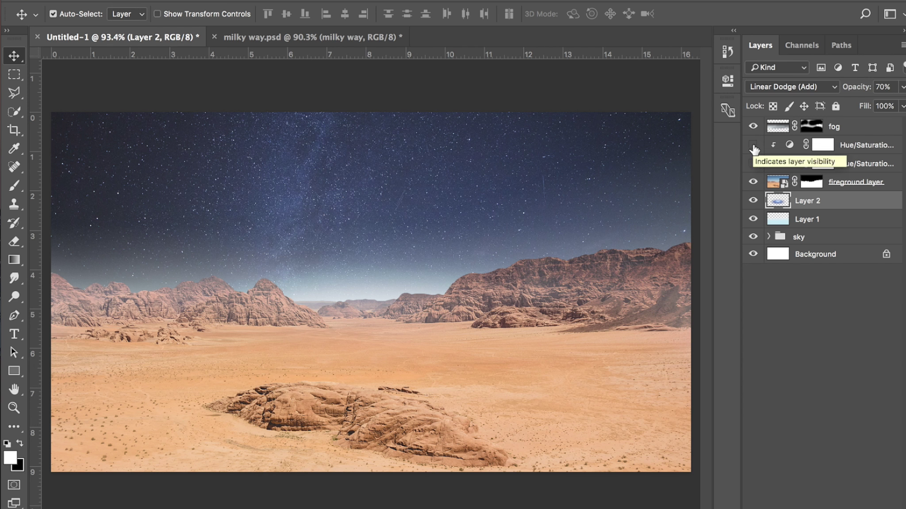
click(753, 146)
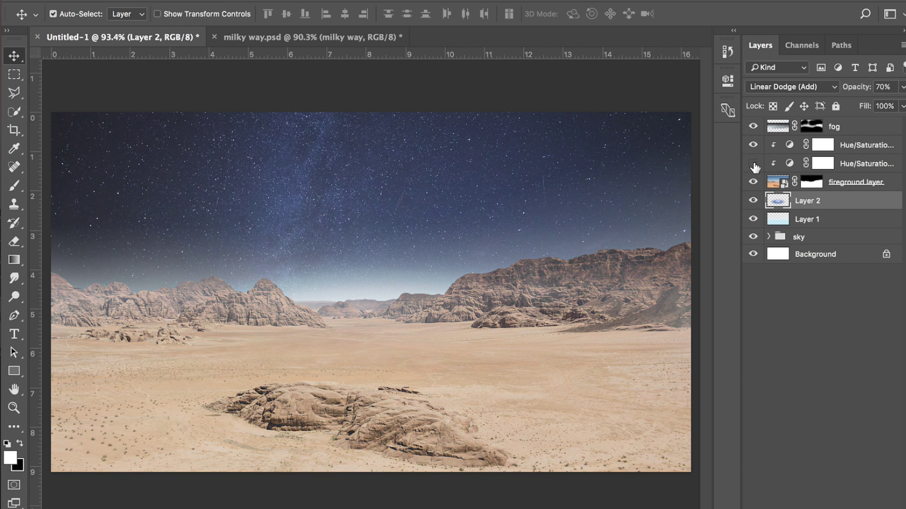
click(753, 164)
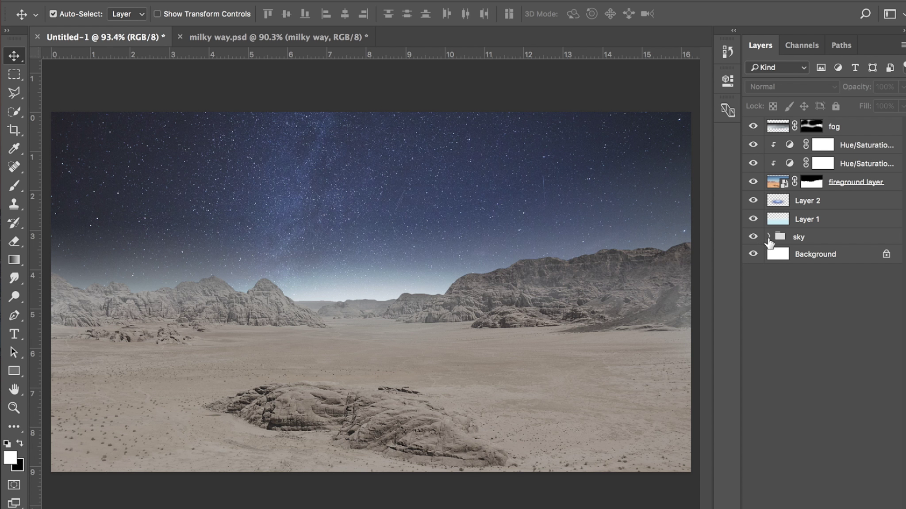
Inside the sky group, move the moon layer directly above the visible starry sky layer and make the moon visible.
click(769, 238)
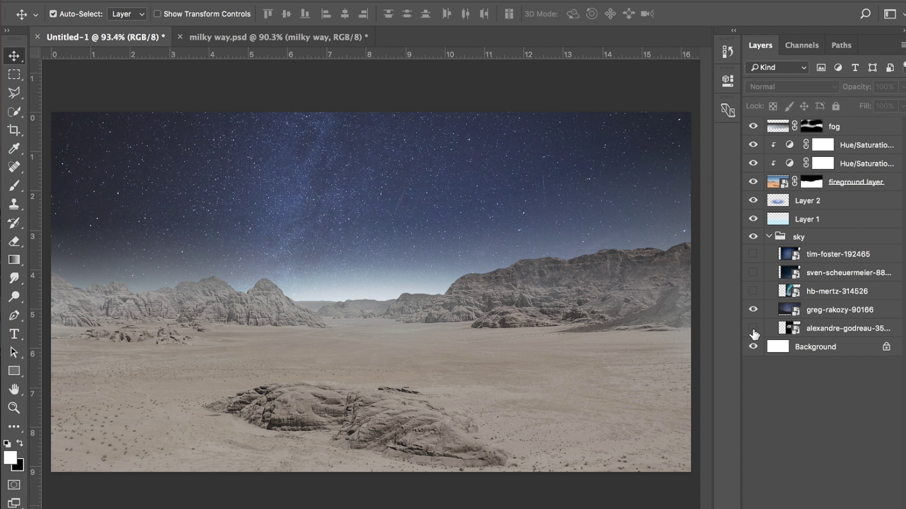
drag(831, 330, 801, 306)
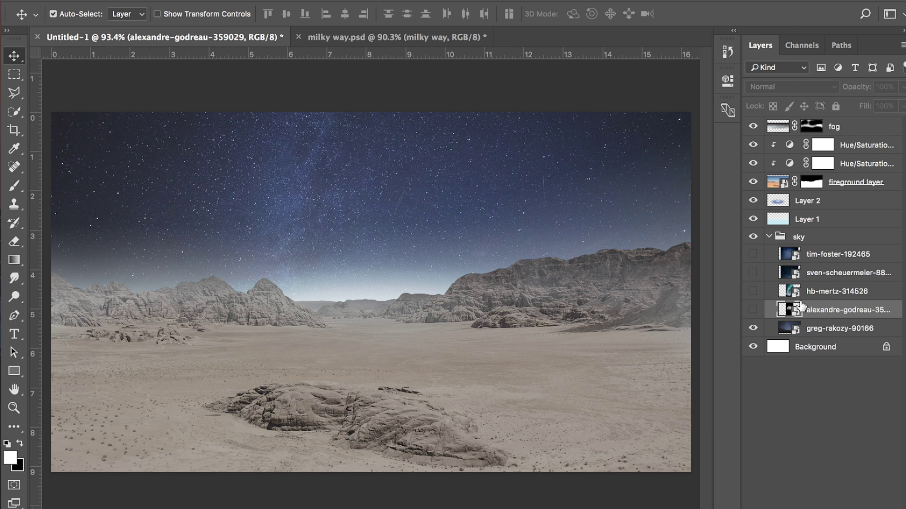
click(802, 292)
click(752, 309)
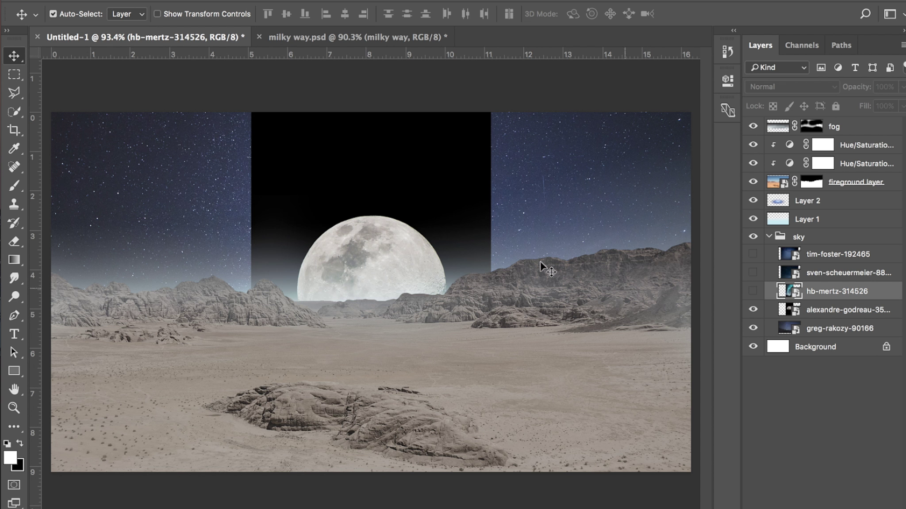
Raise the moon clear of the horizon and set its layer's blending mode to Screen.
click(824, 315)
drag(453, 205, 450, 138)
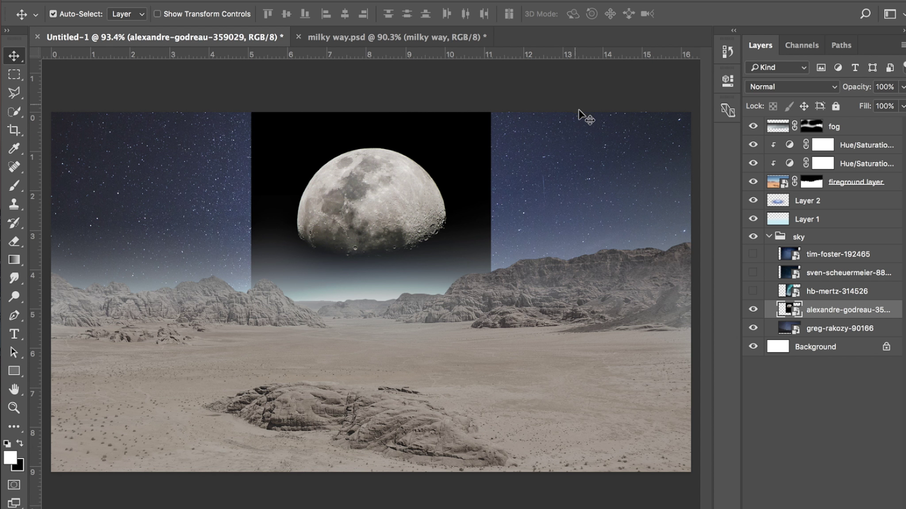
click(781, 87)
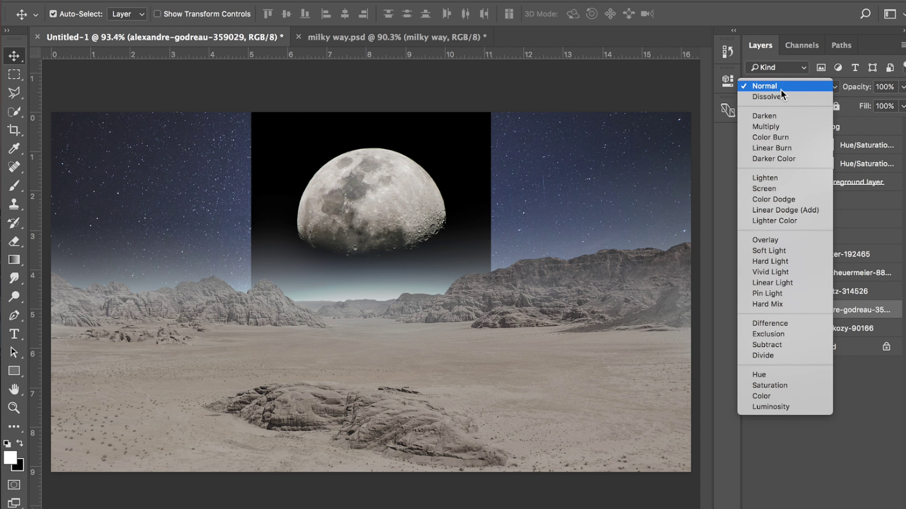
click(782, 177)
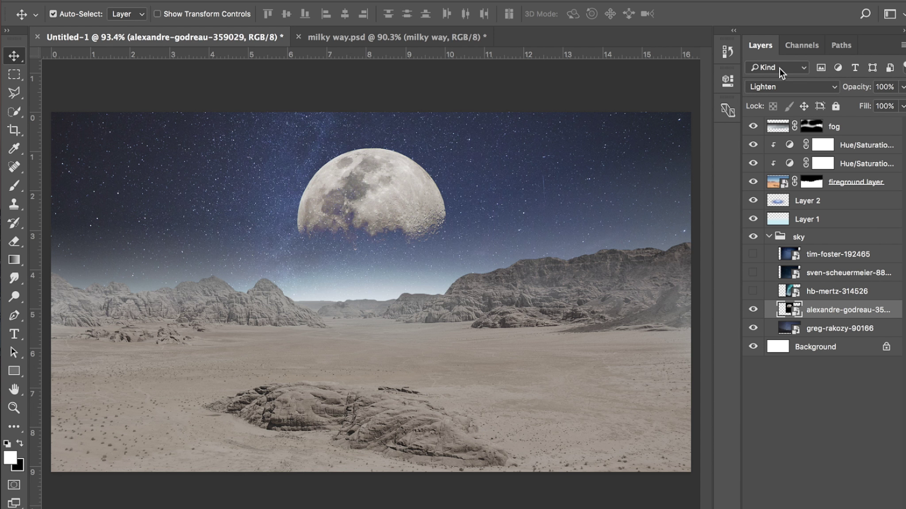
click(771, 93)
click(772, 98)
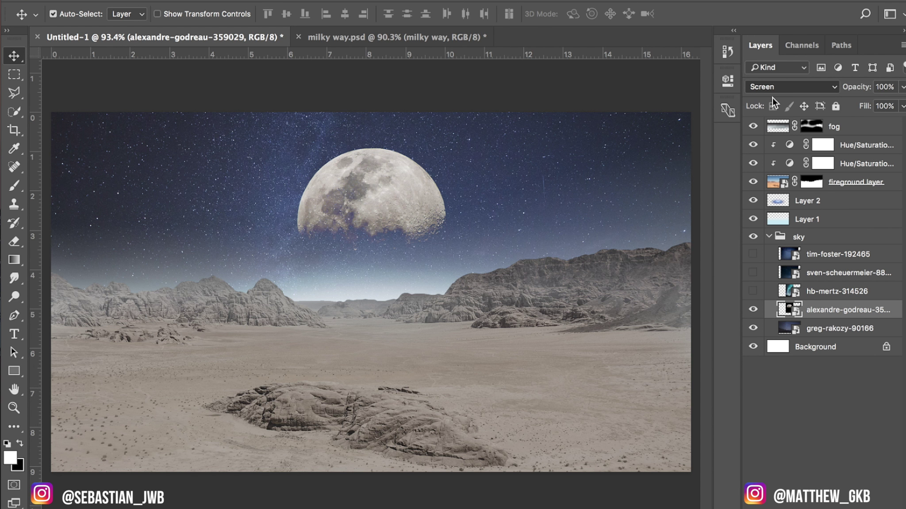
Scale the moon up proportionally to about 14.8% and lower it so its base sinks behind the desert horizon.
key(super)
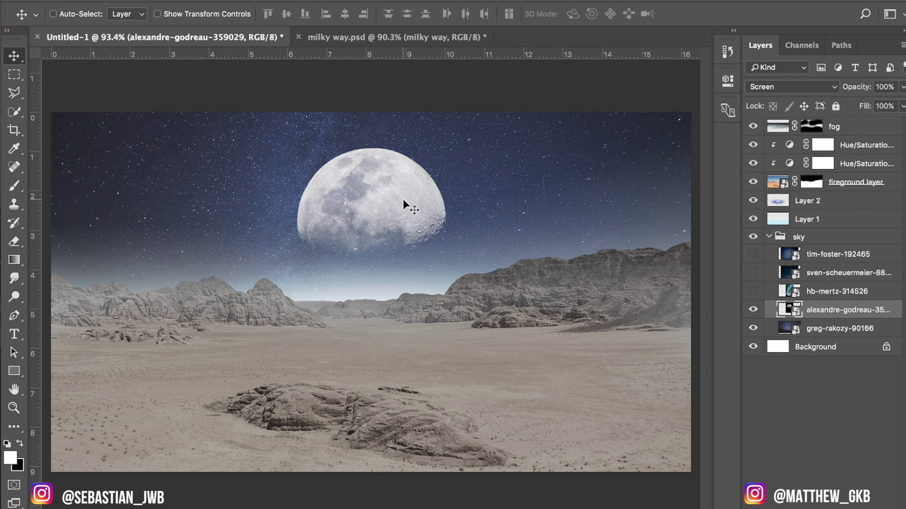
key(super+t)
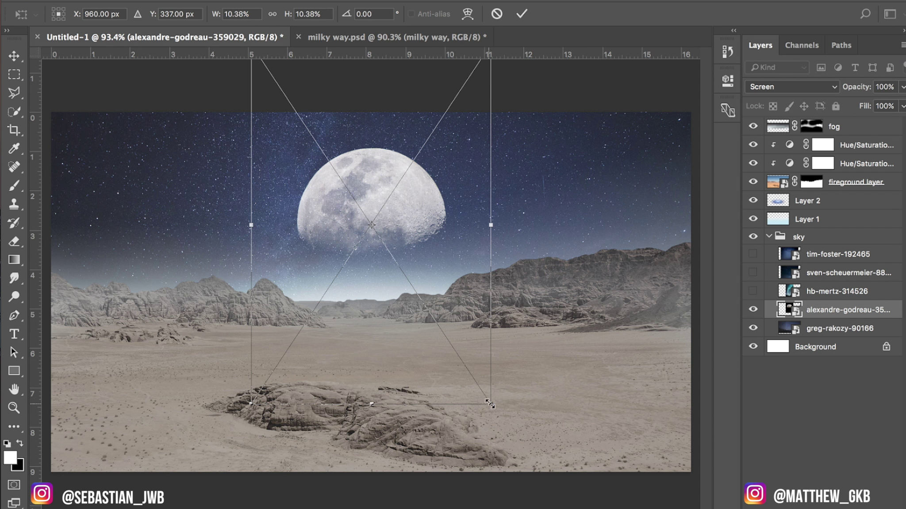
drag(489, 404, 566, 469)
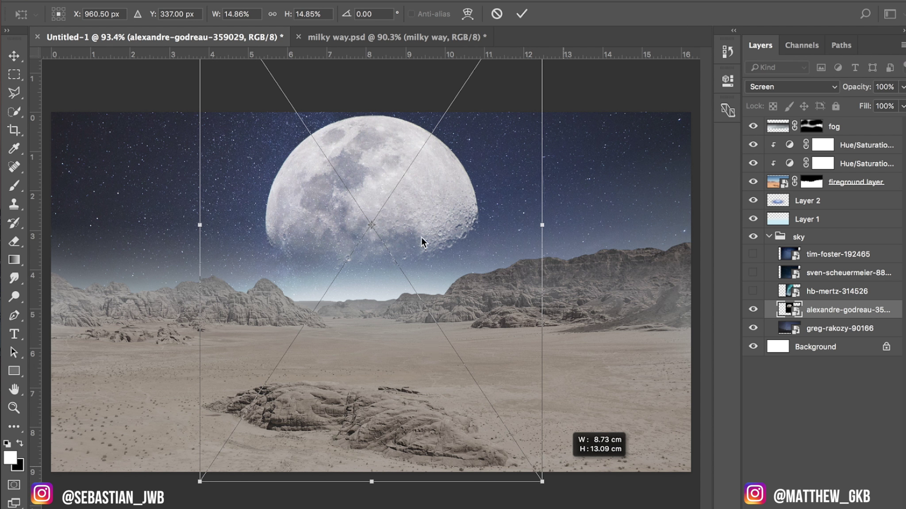
key(Return)
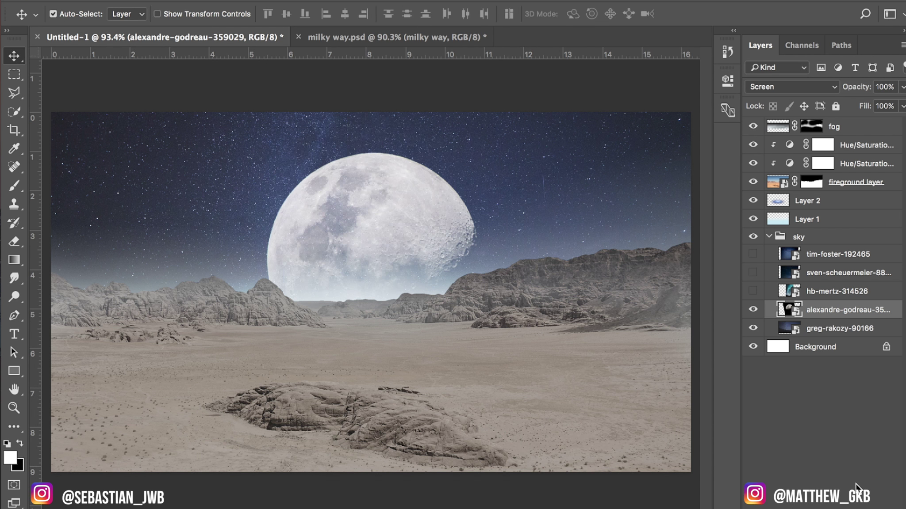
Collapse the sky group and add a new layer directly above the Background layer for brushwork.
click(769, 239)
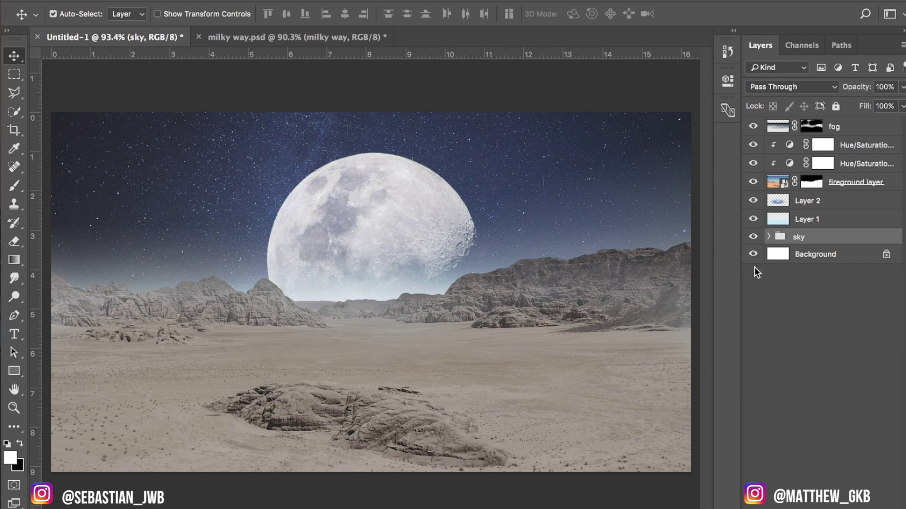
click(816, 257)
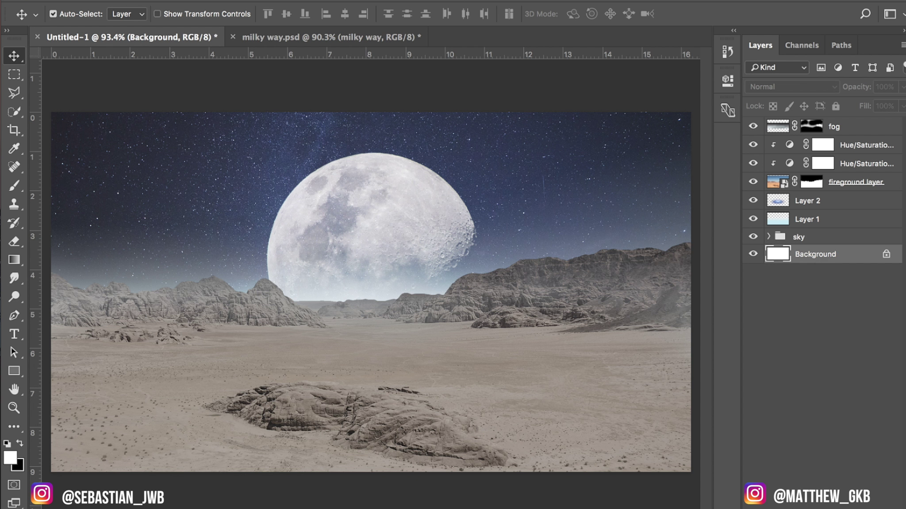
key(super+shift+alt+n)
key(b)
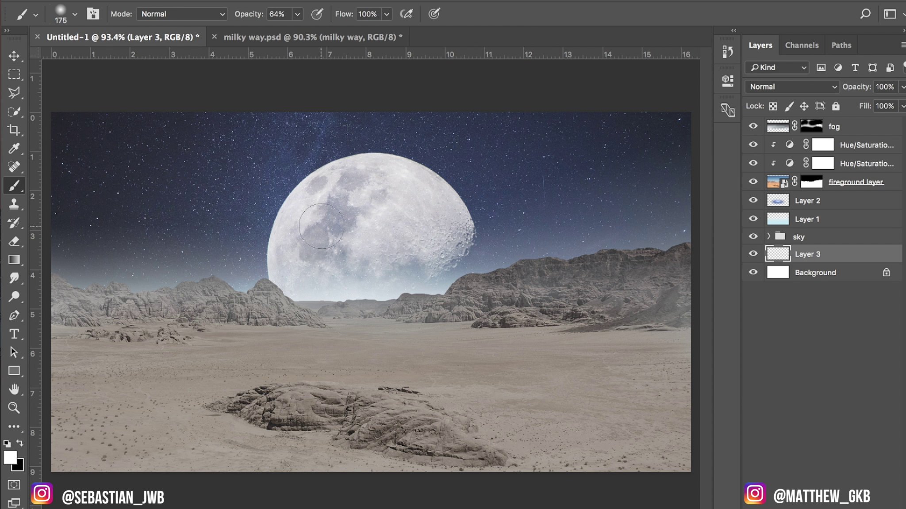
Set up a 900 px brush with 0% hardness and the pale blue foreground color #d7e1f4 for painting on Layer 3.
key(bracketright)
key(bracketright)
key(bracketright)
key(bracketright)
key(bracketright)
key(bracketright)
key(bracketright)
key(bracketright)
key(bracketright)
click(11, 462)
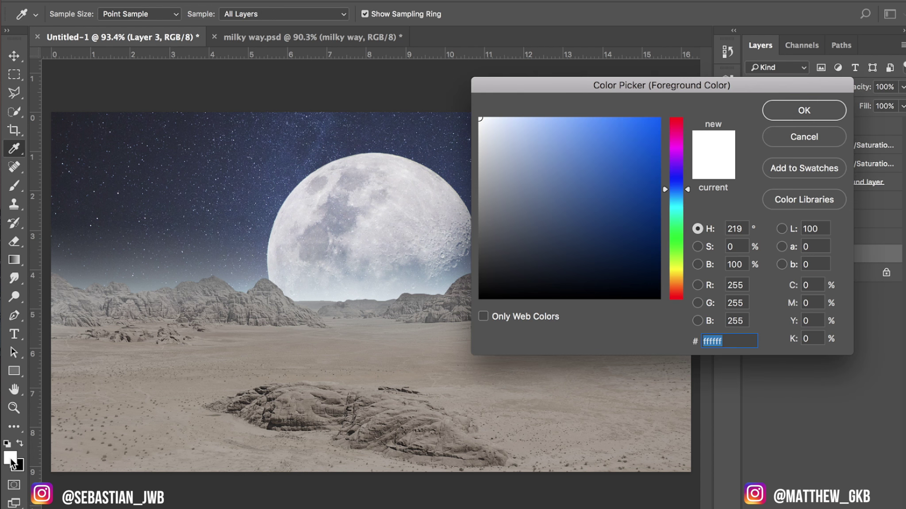
drag(485, 117, 499, 125)
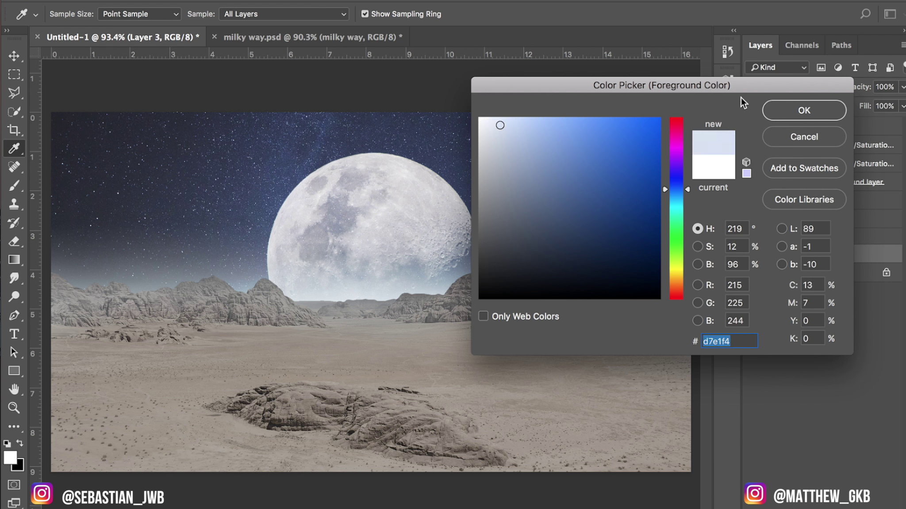
click(785, 116)
right_click(365, 204)
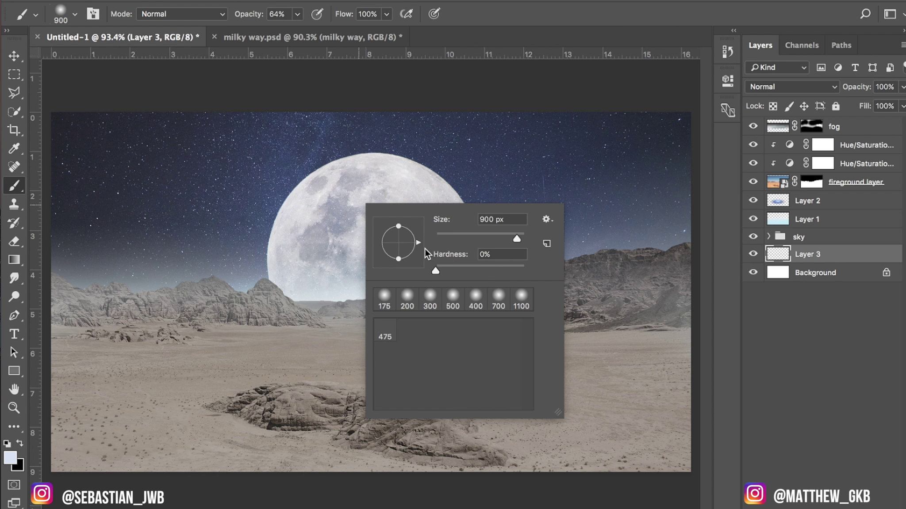
click(415, 267)
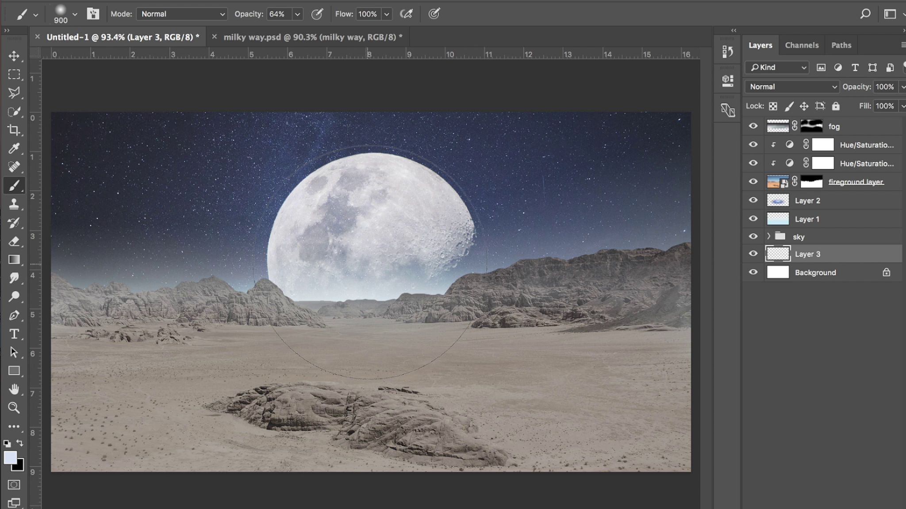
Move Layer 3 into the sky group directly below the moon layer and undo the glow painted on it.
click(769, 236)
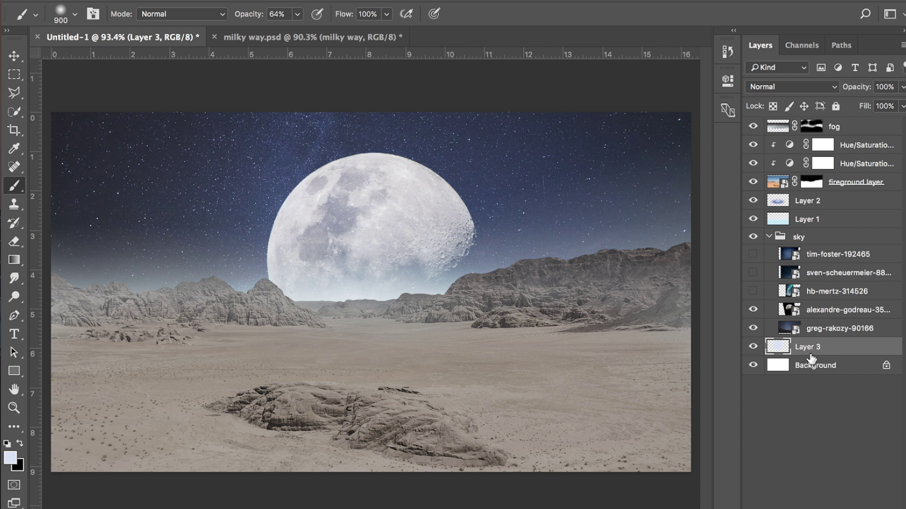
drag(819, 353, 794, 326)
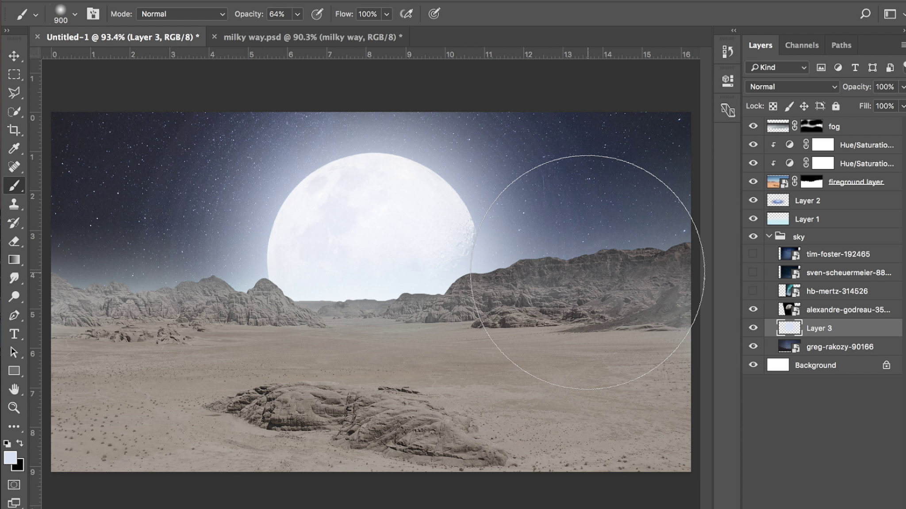
key(ctrl+z)
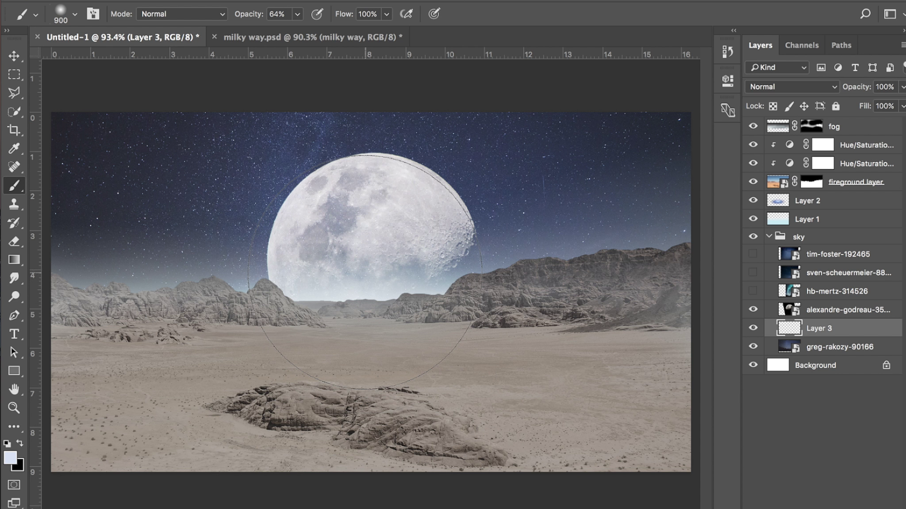
Paint two soft pale blue glow dabs centred on the moon on Layer 3, using 900 px and 1000 px brush sizes.
click(374, 264)
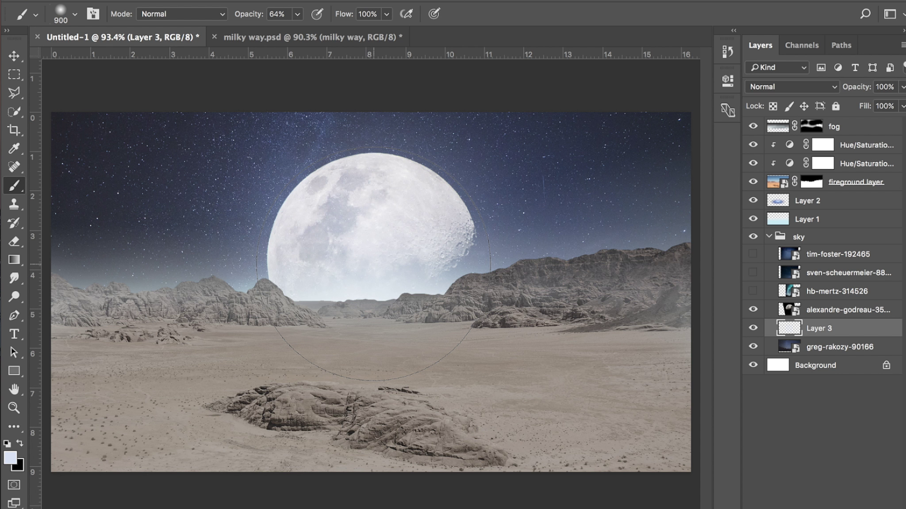
key(bracketright)
click(368, 266)
key(e)
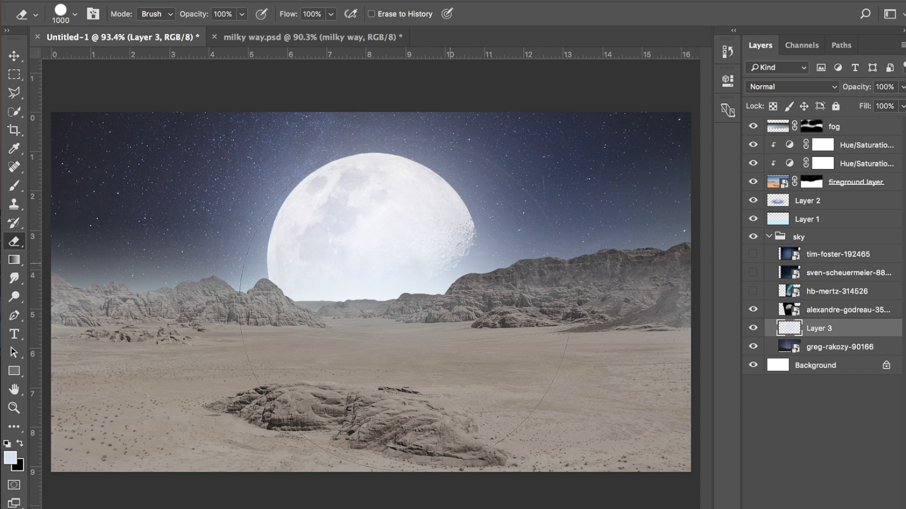
key(bracketleft)
key(bracketleft)
key(bracketleft)
key(bracketleft)
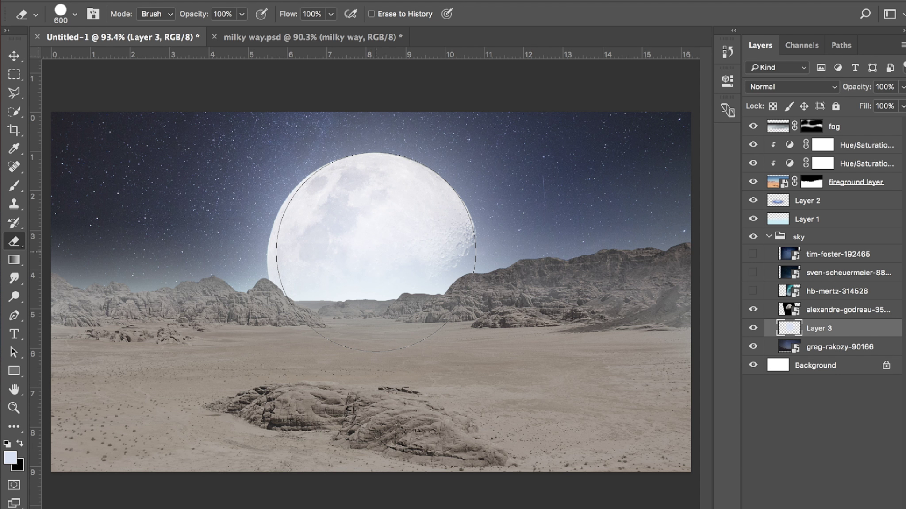
key(bracketleft)
key(bracketleft)
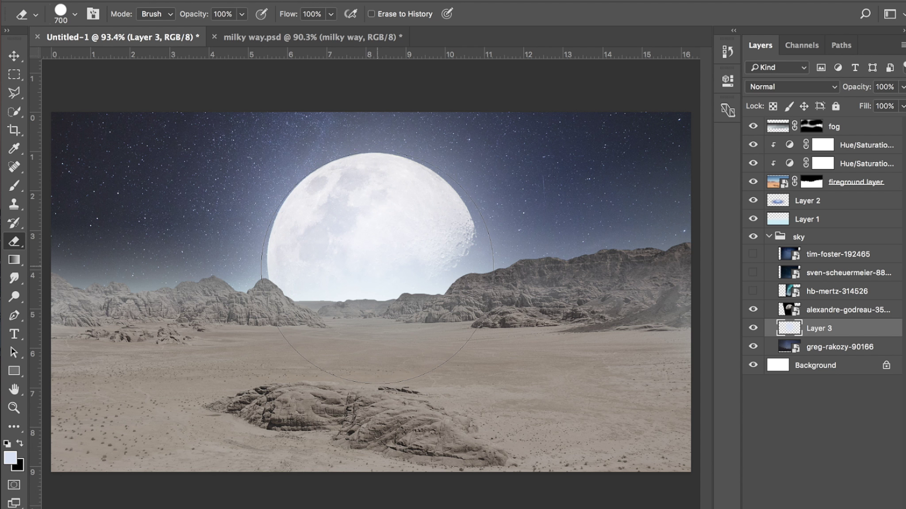
key(3)
key(3)
Add a layer mask to Layer 3 and paint black over the moon with a soft brush, reducing it from 800 to 400 px.
key(b)
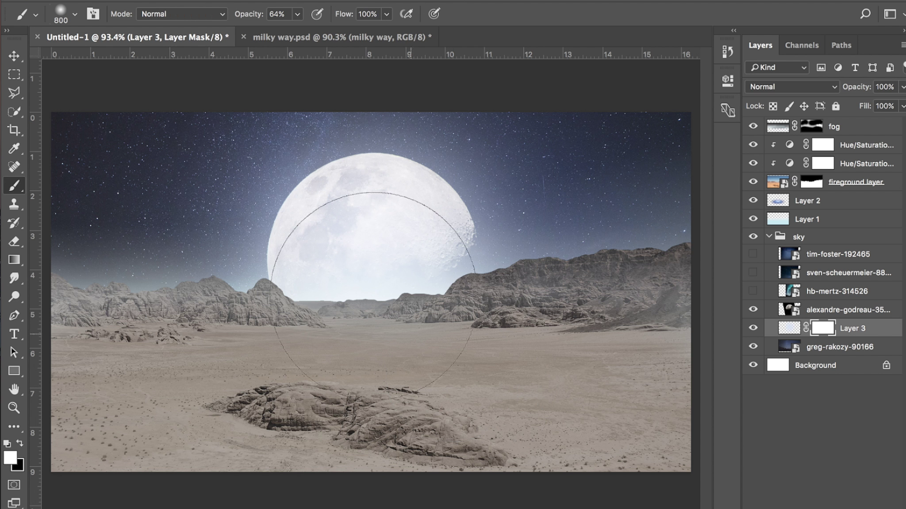
key(x)
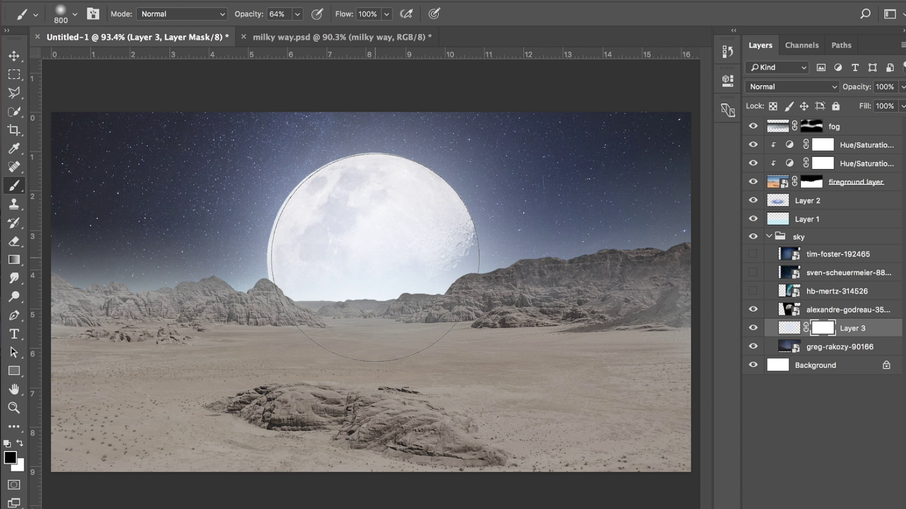
click(379, 266)
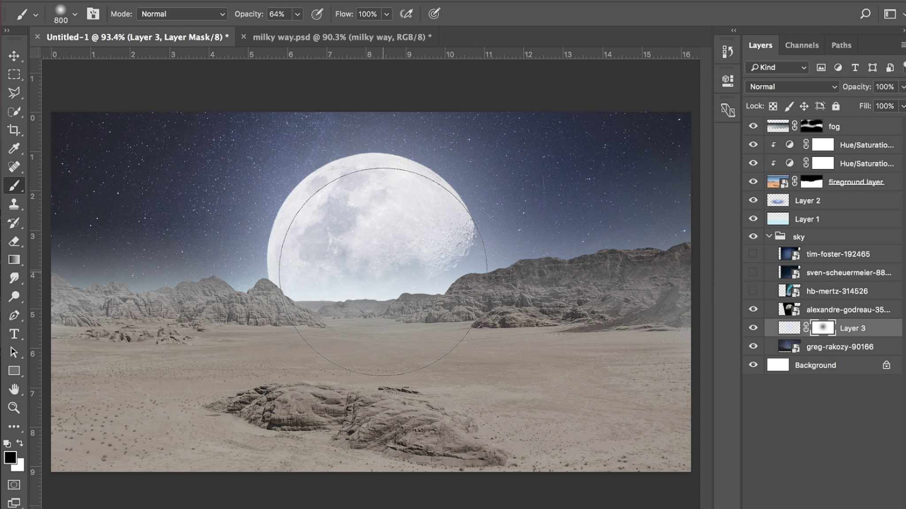
key(bracketleft)
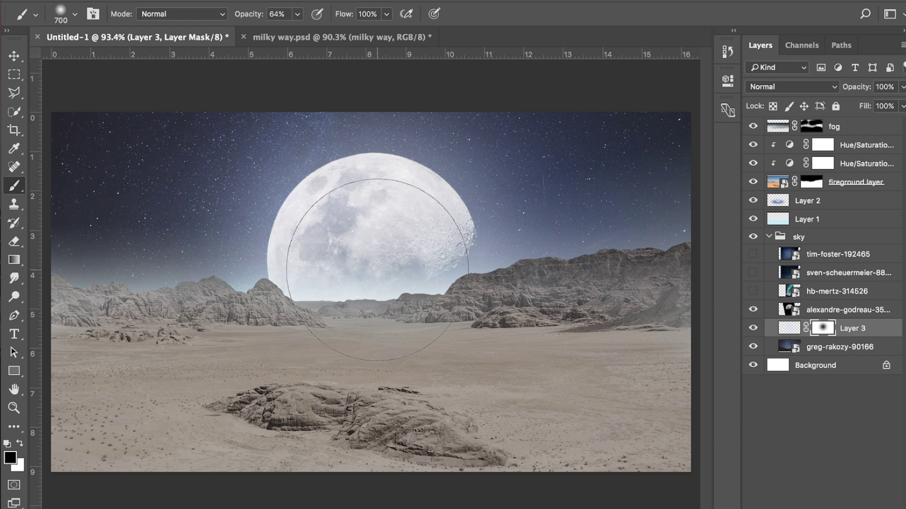
key(bracketleft)
key(bracketleft)
key(bracketleft)
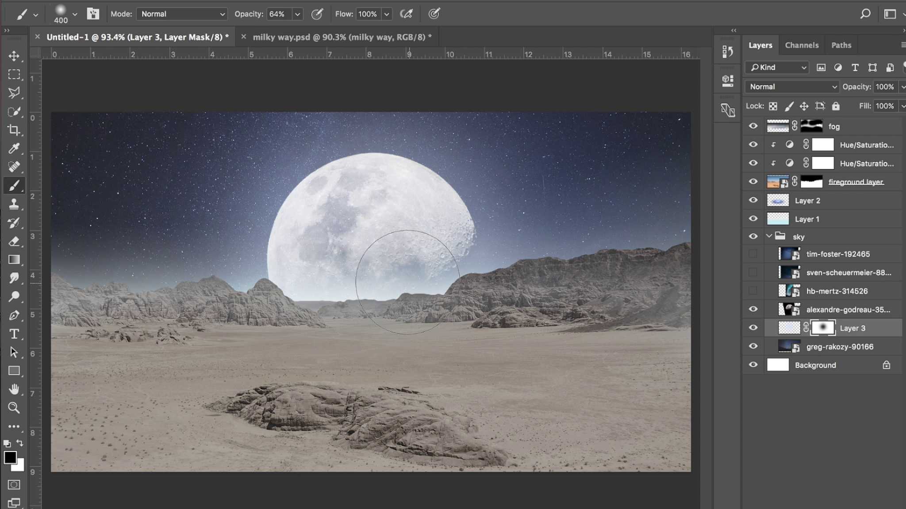
mouse_move(407, 282)
mouse_down()
mouse_move(405, 242)
mouse_move(364, 199)
mouse_move(342, 275)
mouse_up()
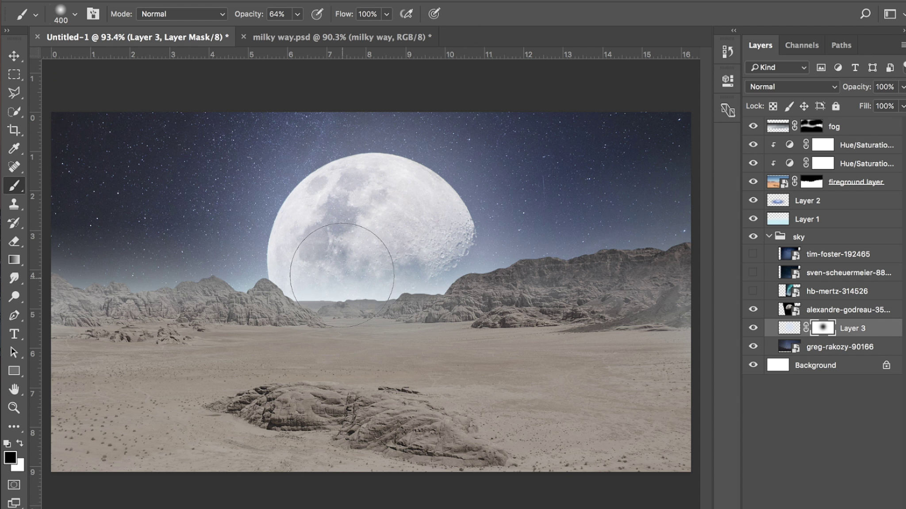
Paint white on Layer 3's mask over the moon with a 400 px brush and set the layer's opacity to 57%.
key(bracketleft)
key(bracketleft)
key(bracketleft)
key(bracketleft)
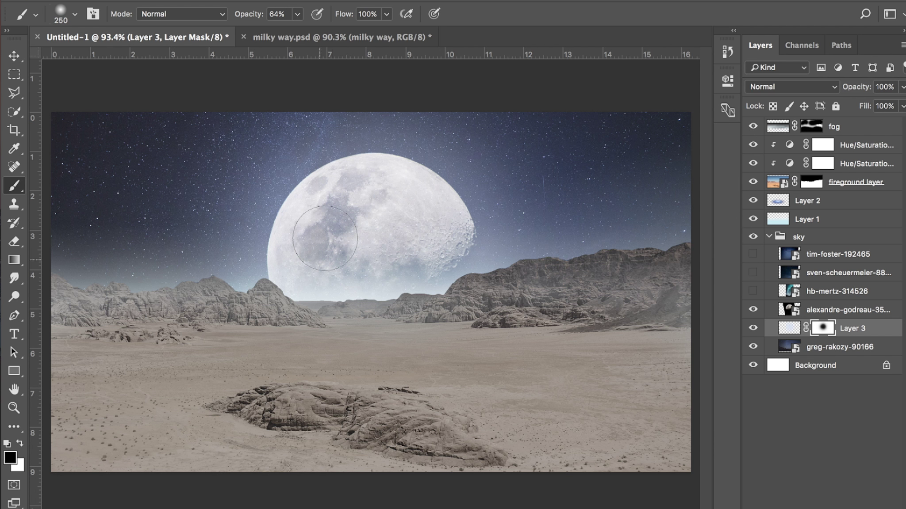
key(bracketright)
key(bracketright)
key(x)
click(345, 230)
drag(902, 87, 876, 106)
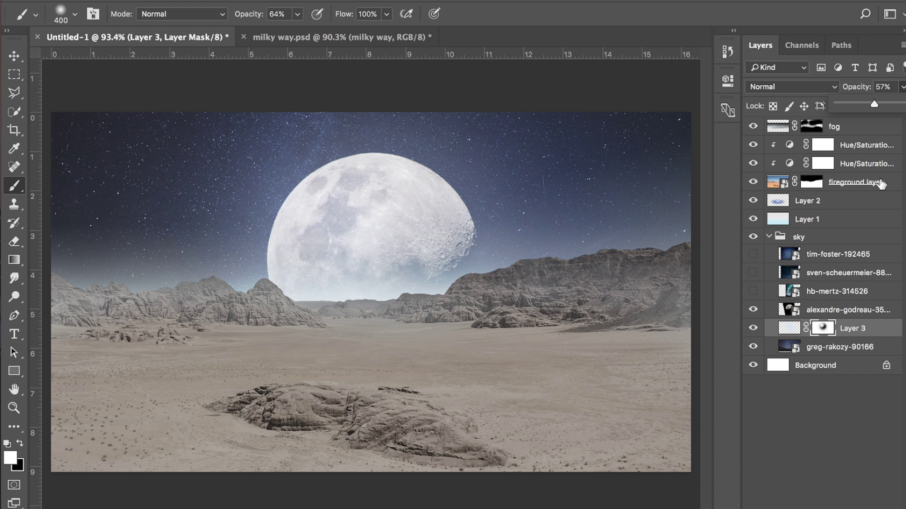
Group all layers above the Background, from the starry sky up to the fog, and duplicate the resulting group.
click(852, 347)
drag(853, 348, 863, 121)
key(ctrl+g)
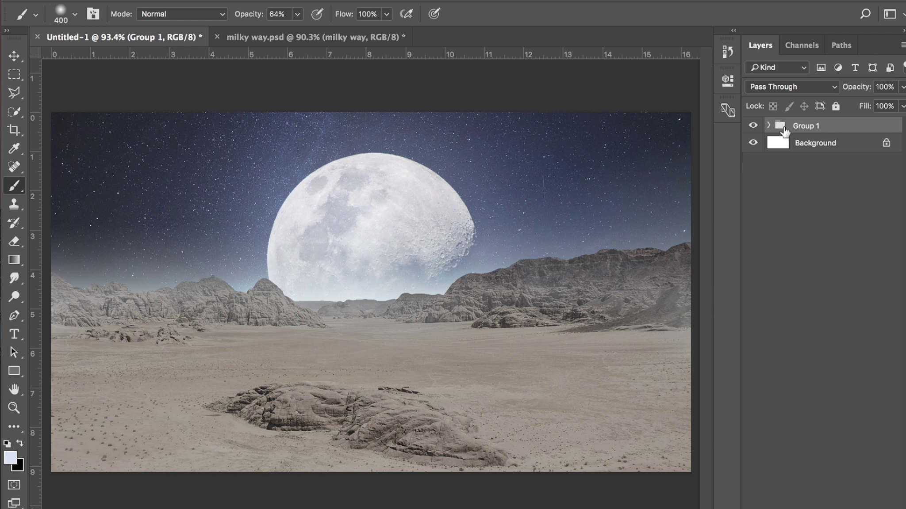
key(ctrl+j)
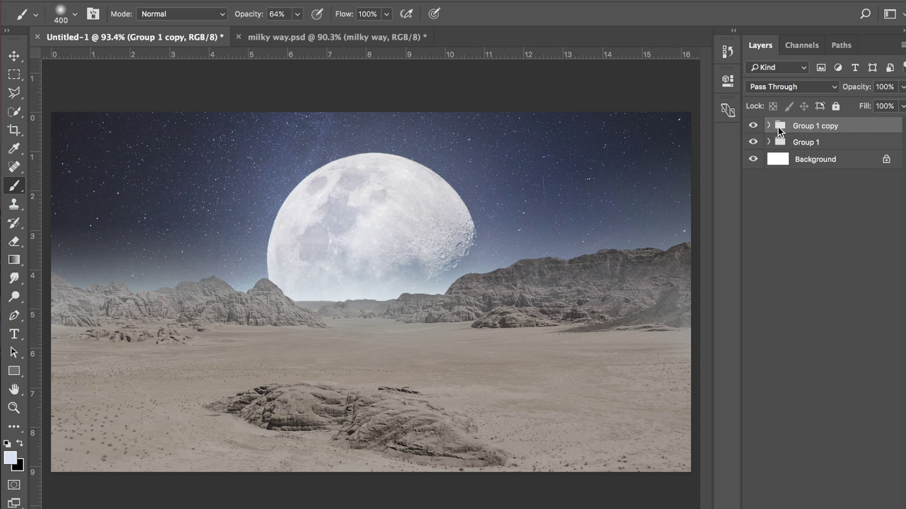
Convert Group 1 copy to a smart object; in Camera Raw calibration set Red Primary hue +91, saturation -40 and Blue Primary hue -70, saturation -29.
right_click(856, 130)
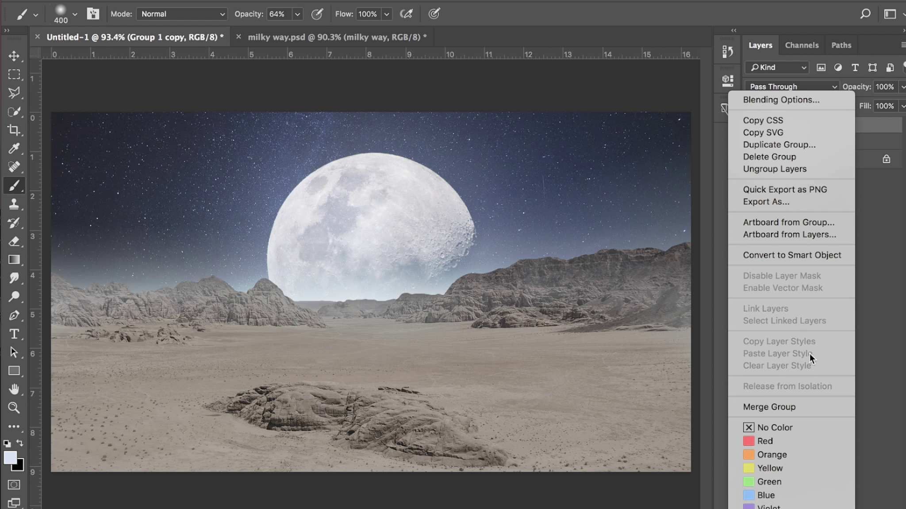
click(807, 258)
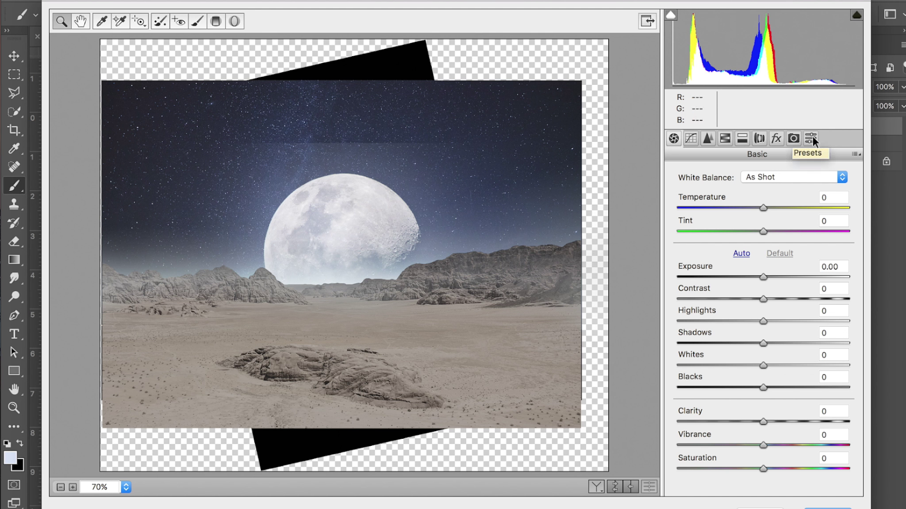
click(793, 137)
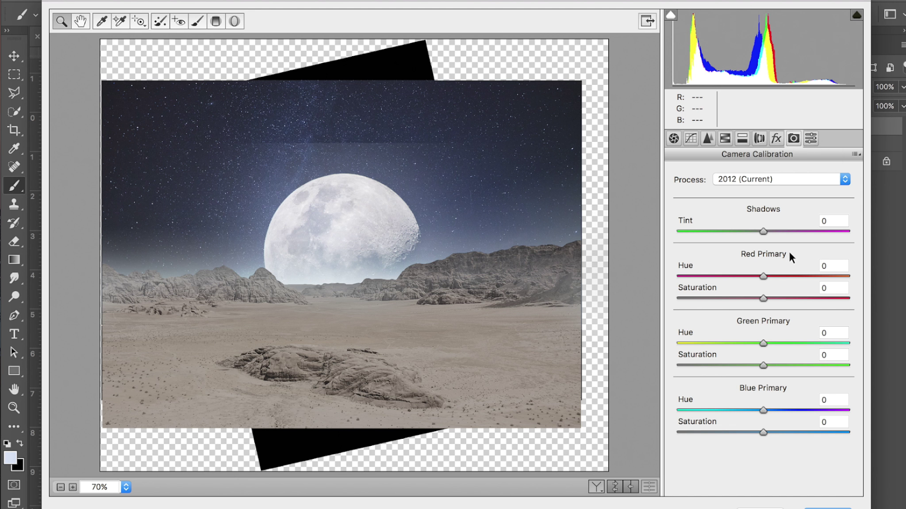
drag(762, 277, 839, 277)
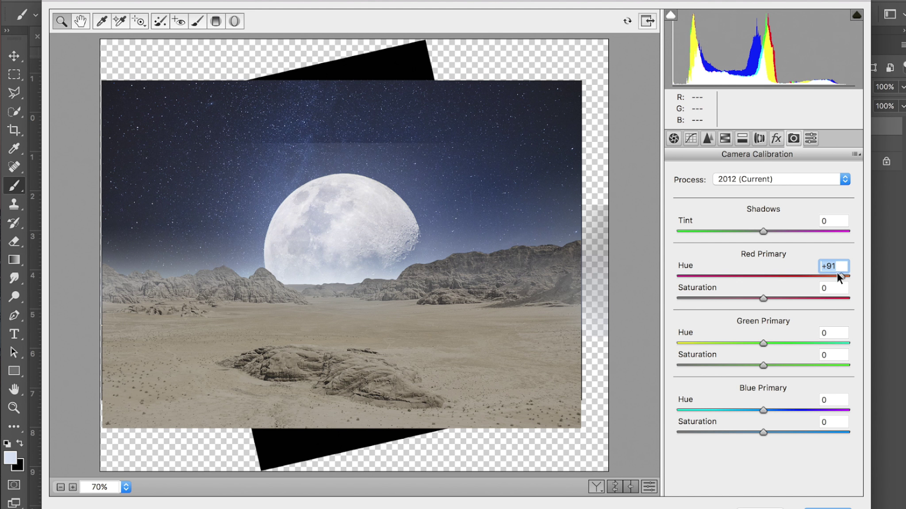
drag(761, 412, 703, 411)
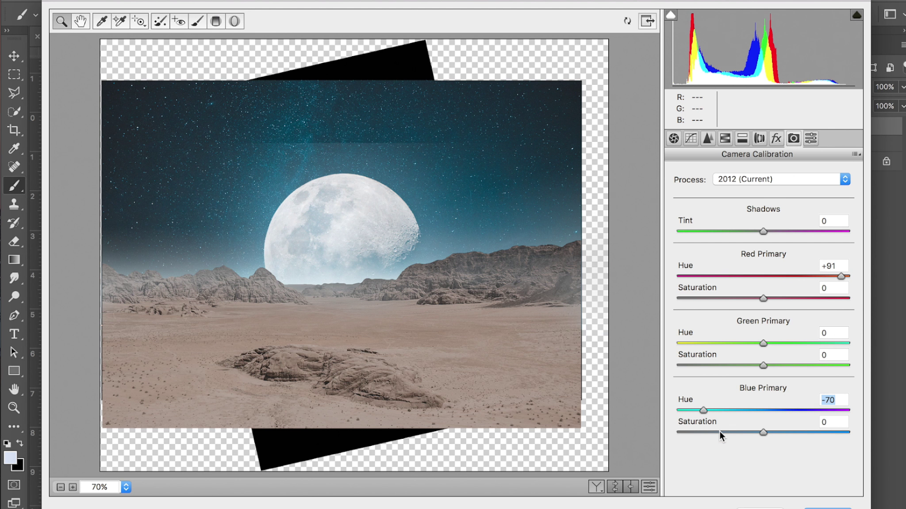
click(746, 432)
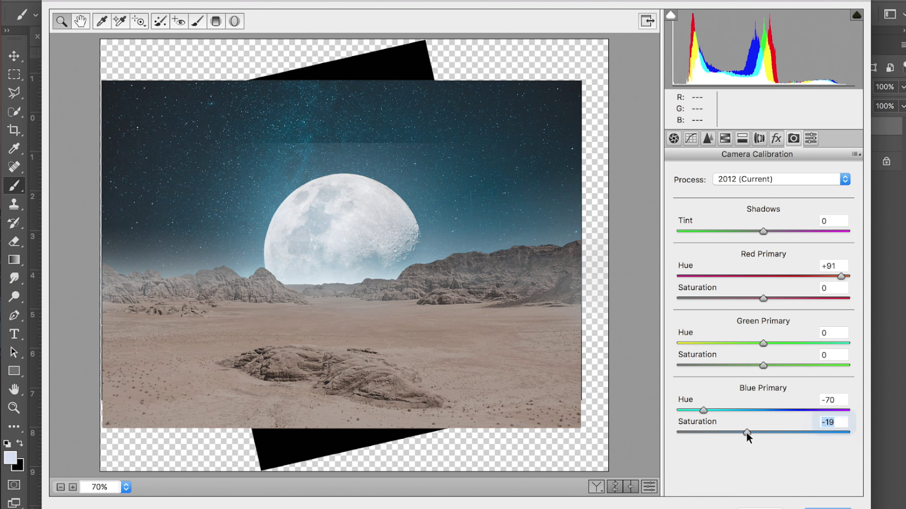
click(747, 299)
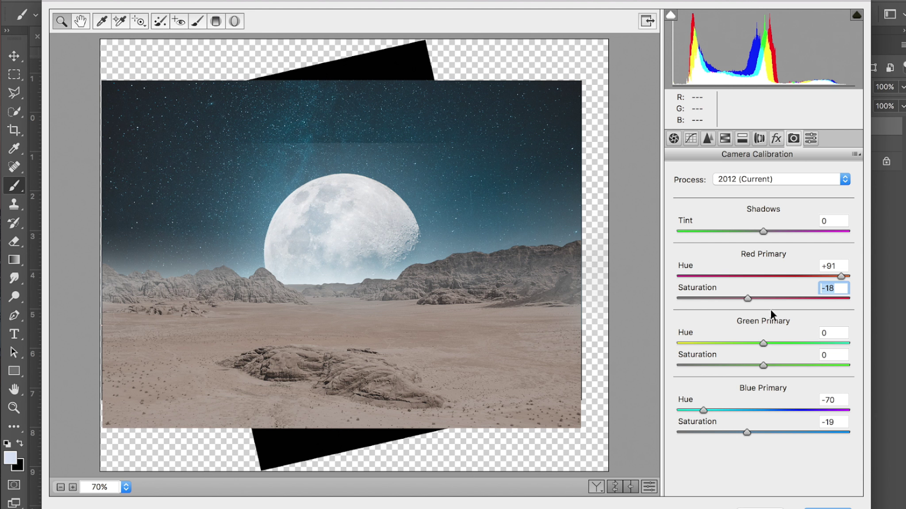
click(729, 298)
click(738, 432)
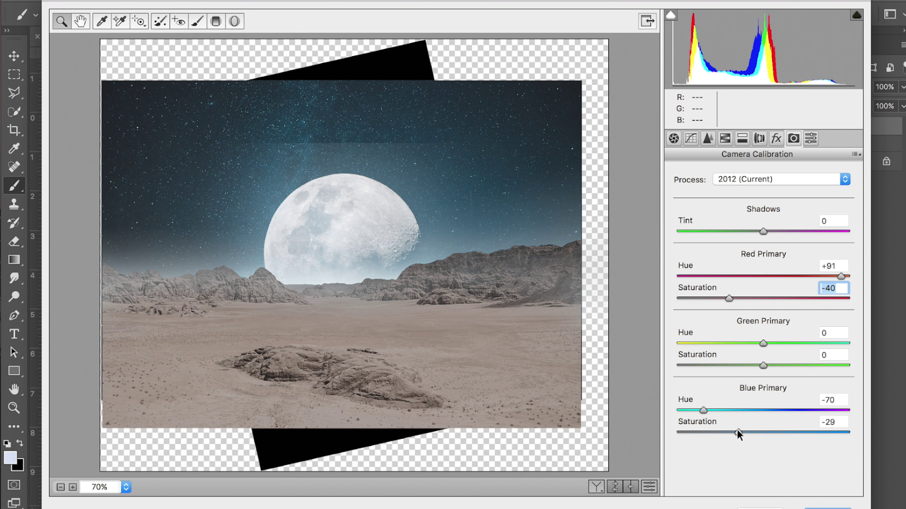
Set Camera Raw's basic adjustments to Highlights +18, Shadows -22, Whites +5, Blacks -10, Clarity -10, Vibrance -3, Saturation -4, Temperature -3 and Tint +9.
click(674, 138)
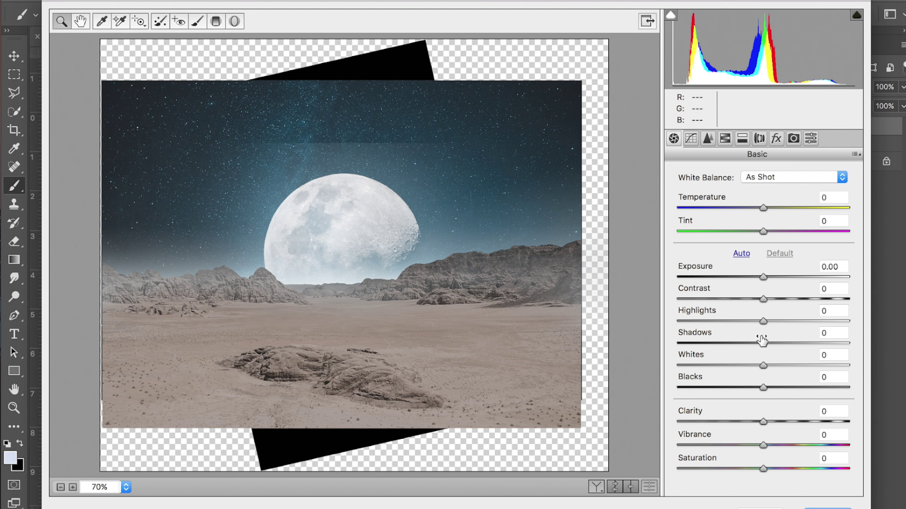
drag(763, 321, 754, 388)
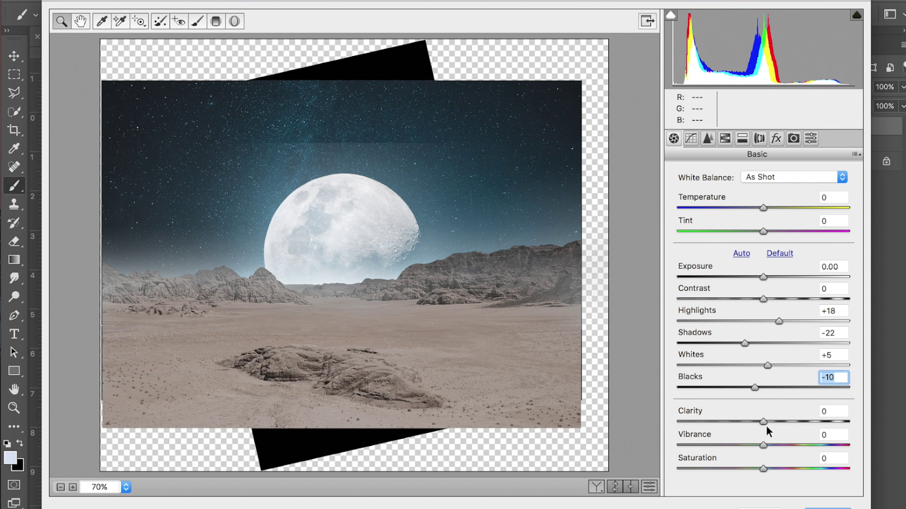
mouse_move(764, 422)
mouse_down()
mouse_move(793, 420)
mouse_move(776, 422)
mouse_up()
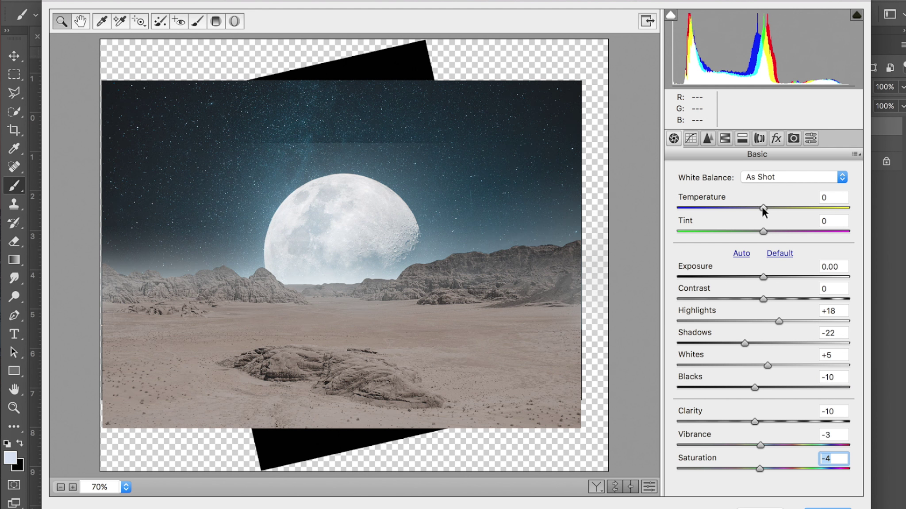
drag(761, 206, 755, 234)
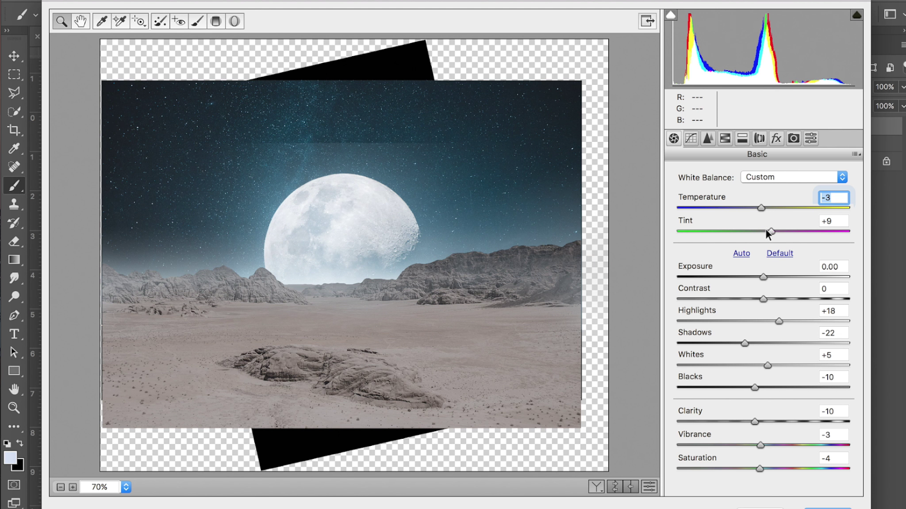
Add a midtone anchor near the centre of the RGB point tone curve and a brightening highlight point at input 188, output 198.
key(super+alt+2)
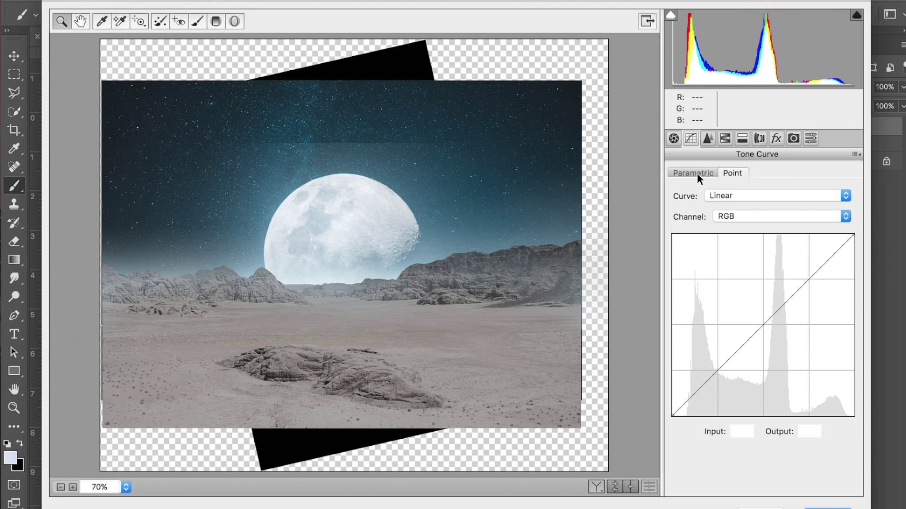
click(696, 172)
click(762, 325)
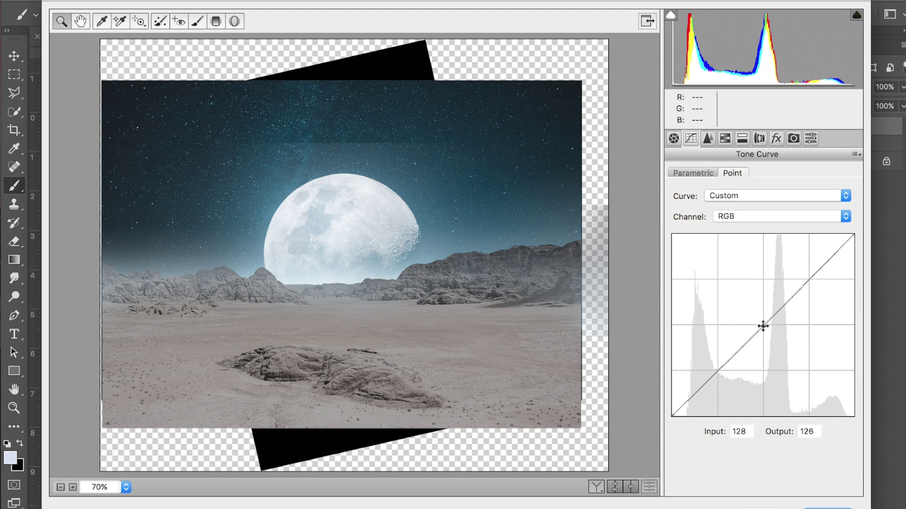
drag(764, 327, 763, 326)
click(807, 279)
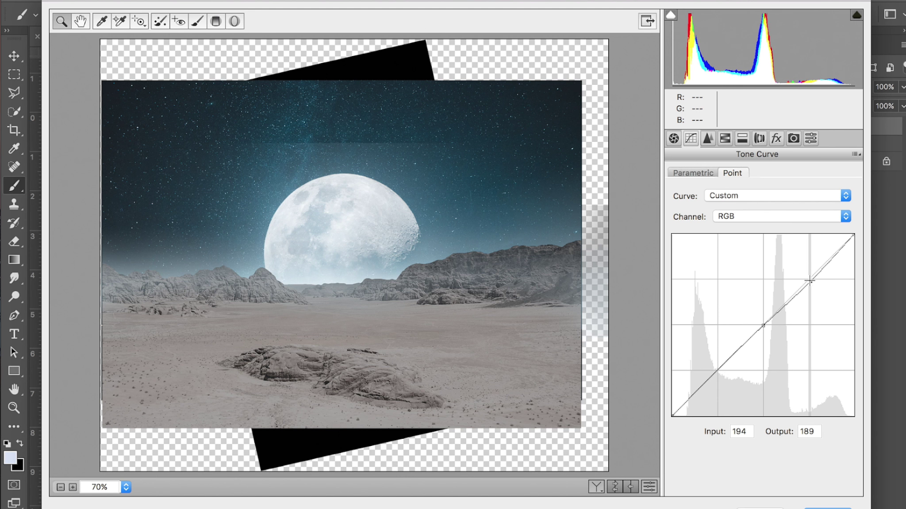
drag(800, 270, 806, 274)
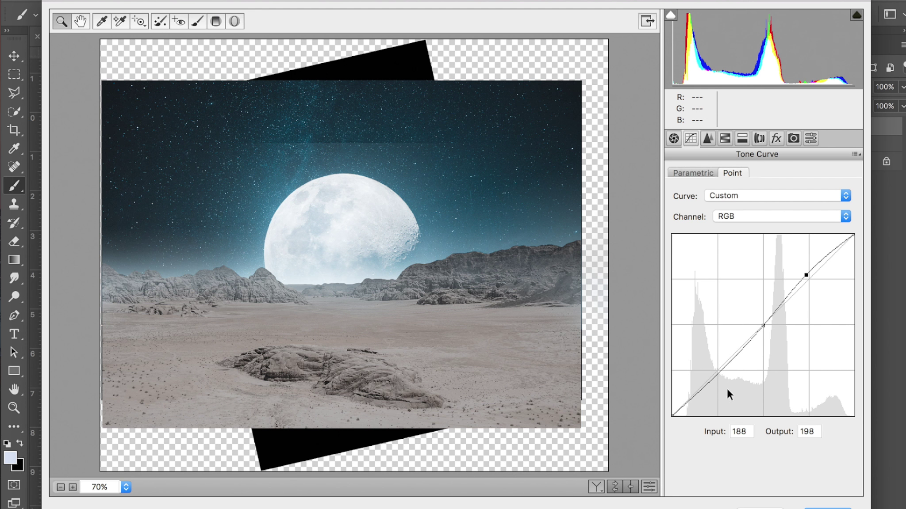
Shape the curve's shadows with points 67/54 and 39/38, lower its white end to 251/238, and apply the Camera Raw filter.
drag(720, 373, 719, 378)
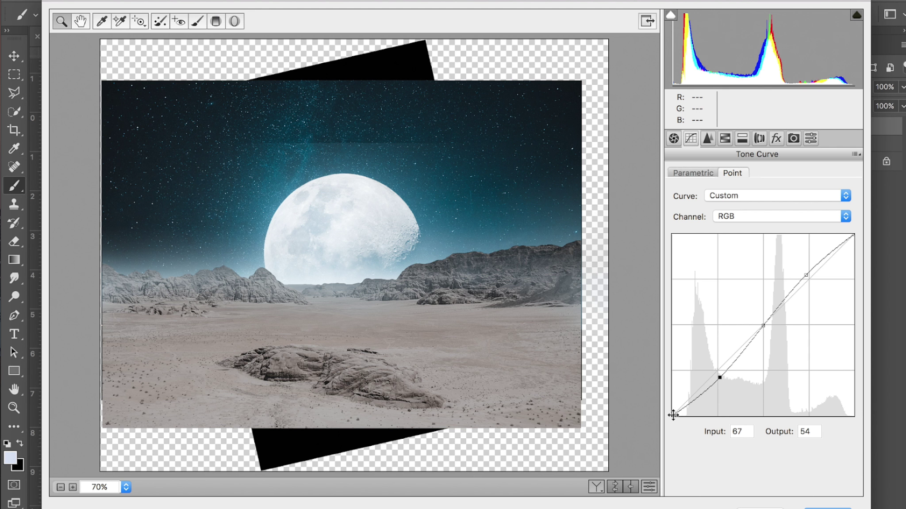
drag(678, 415, 700, 389)
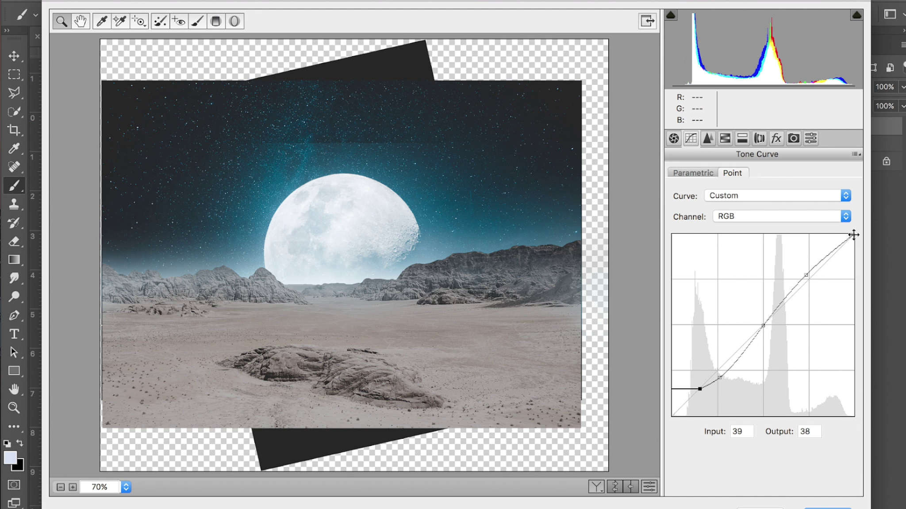
drag(853, 235, 851, 247)
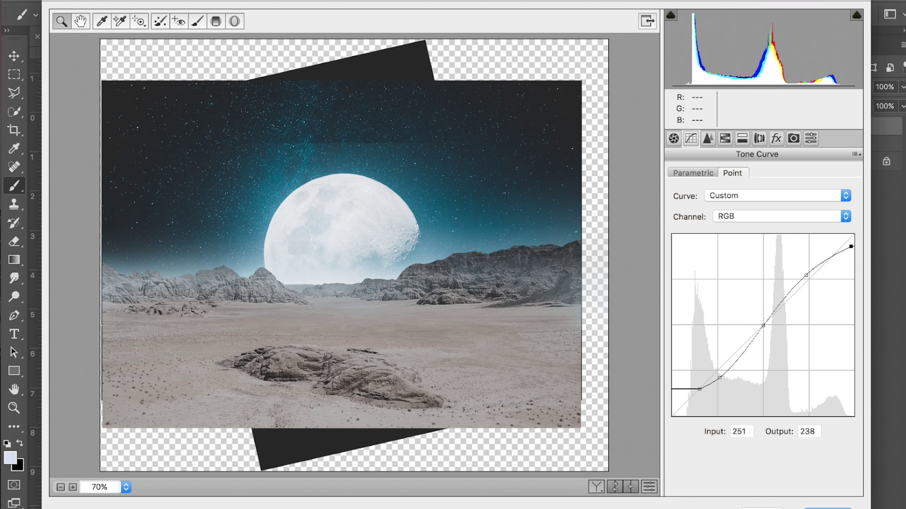
click(827, 507)
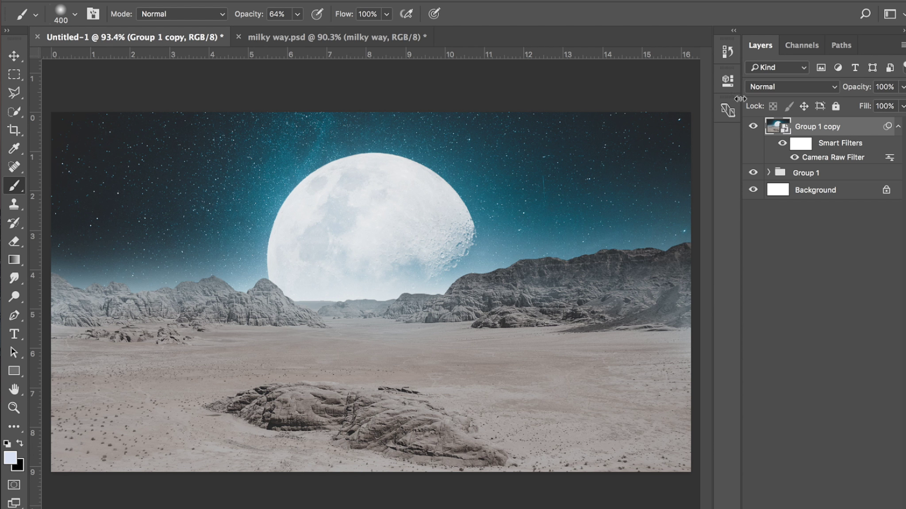
Compare the composite with and without the Camera Raw grade by toggling the visibility of Group 1 copy.
click(754, 128)
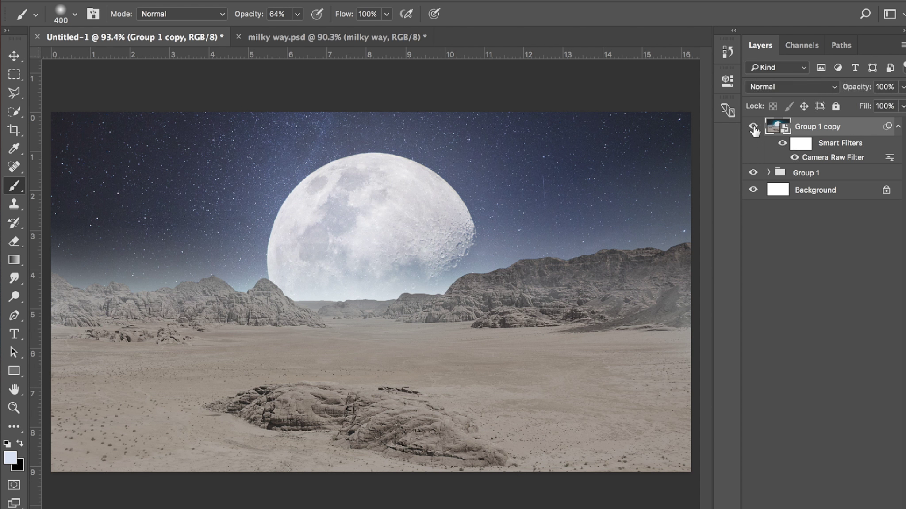
click(754, 128)
click(754, 128)
click(753, 127)
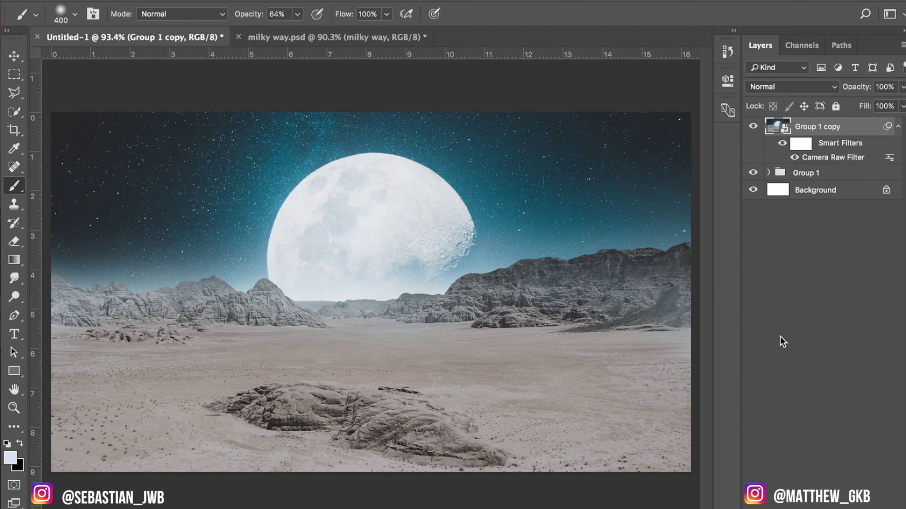
Switch to the browser to view the open Instagram profile, and return to the Photoshop composite.
key(super+Tab)
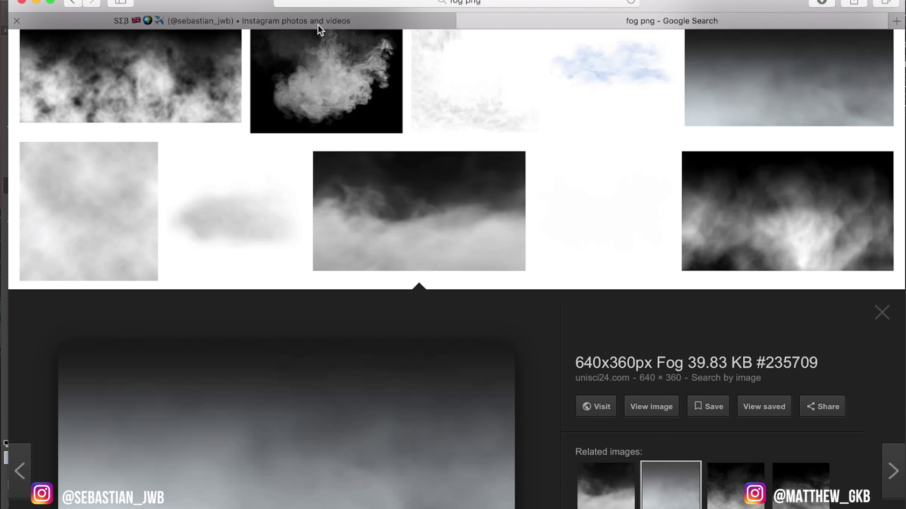
click(317, 24)
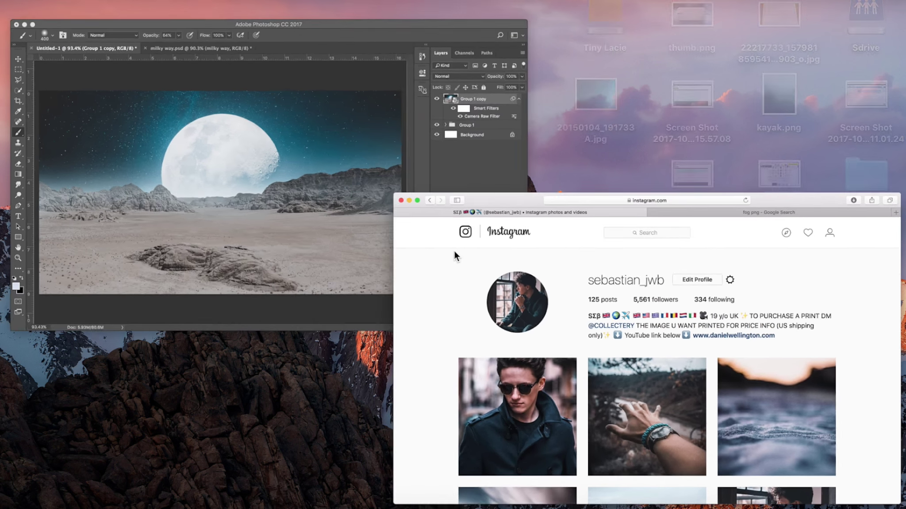
click(141, 133)
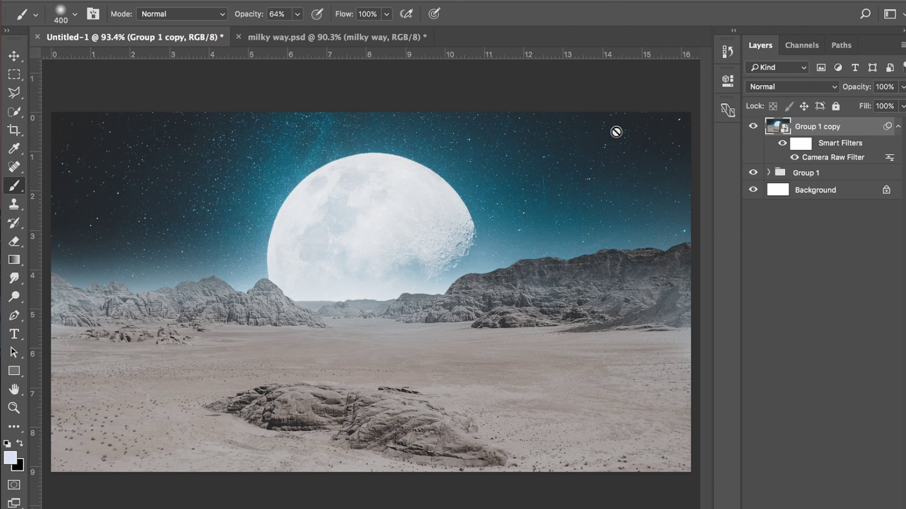